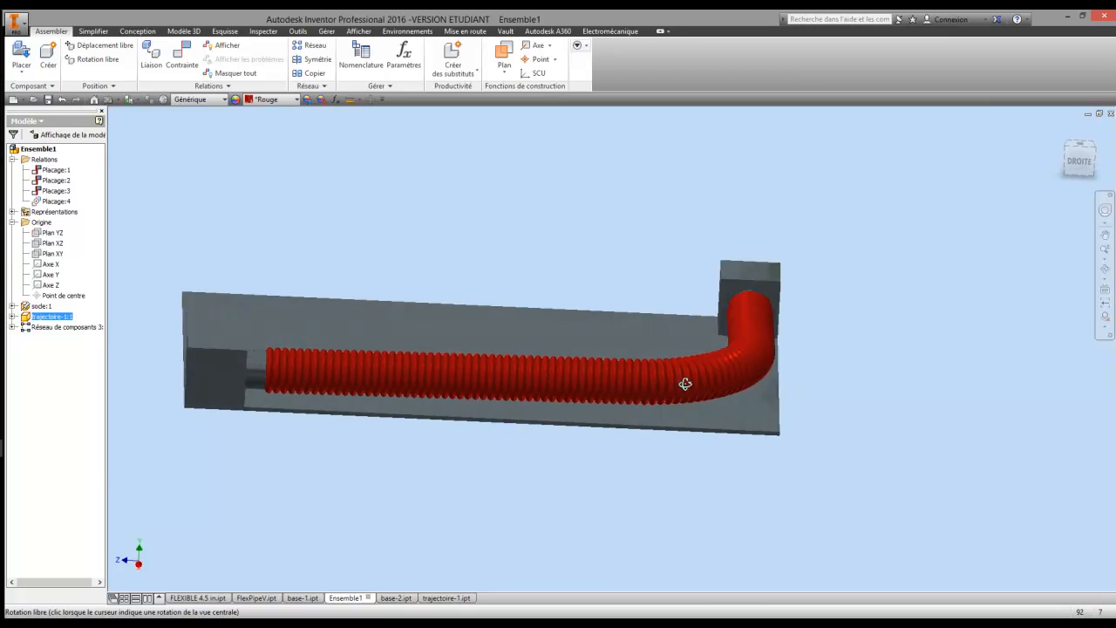
Examine the finished assembly with the red flexible hose along its straight and bent sections from several angles.
scroll(658, 370, "down", 5)
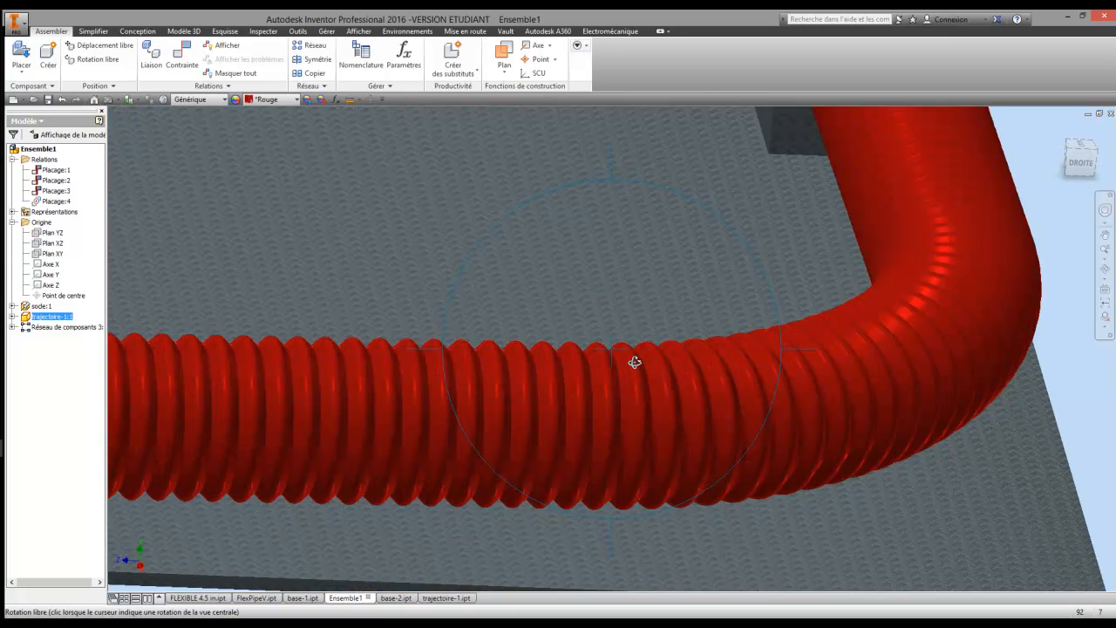
scroll(637, 356, "up", 5)
left_click_drag(628, 374, 602, 378)
scroll(566, 369, "down", 5)
scroll(567, 369, "up", 5)
right_click(578, 318)
left_click(621, 312)
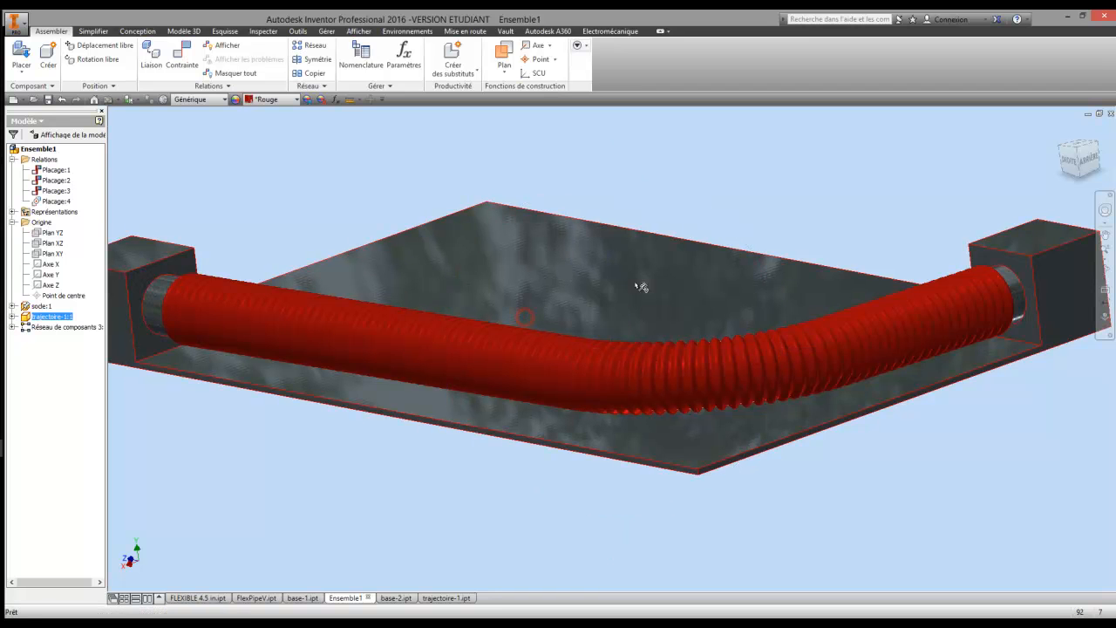
middle_click_drag(621, 277, 640, 325)
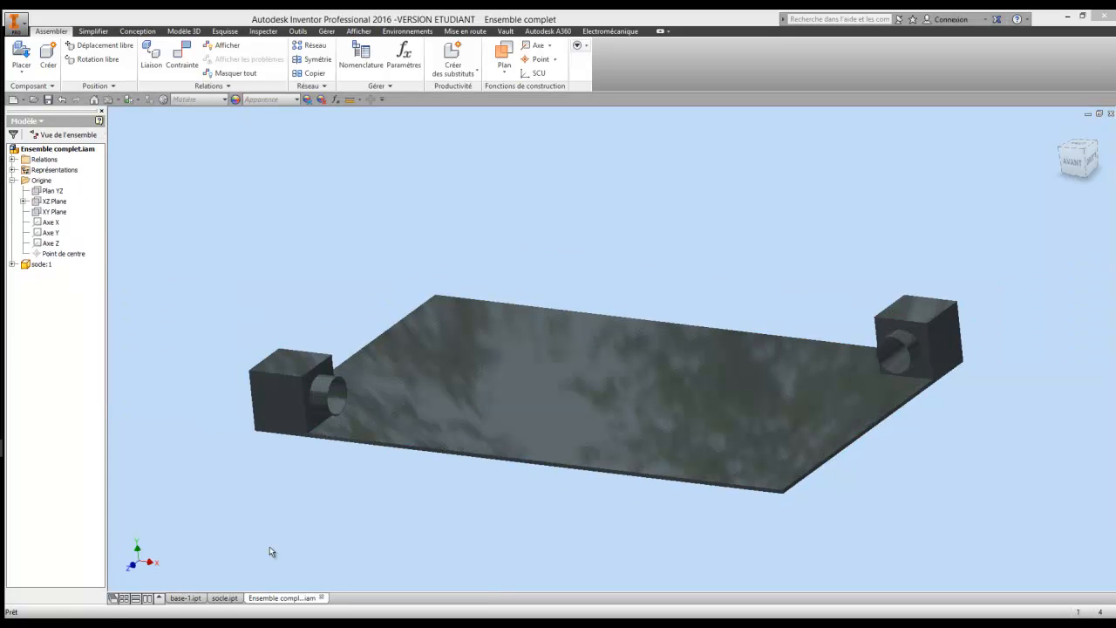
Review the base-1 ring part and the socle base part, and return to the Ensemble complet assembly.
left_click(185, 598)
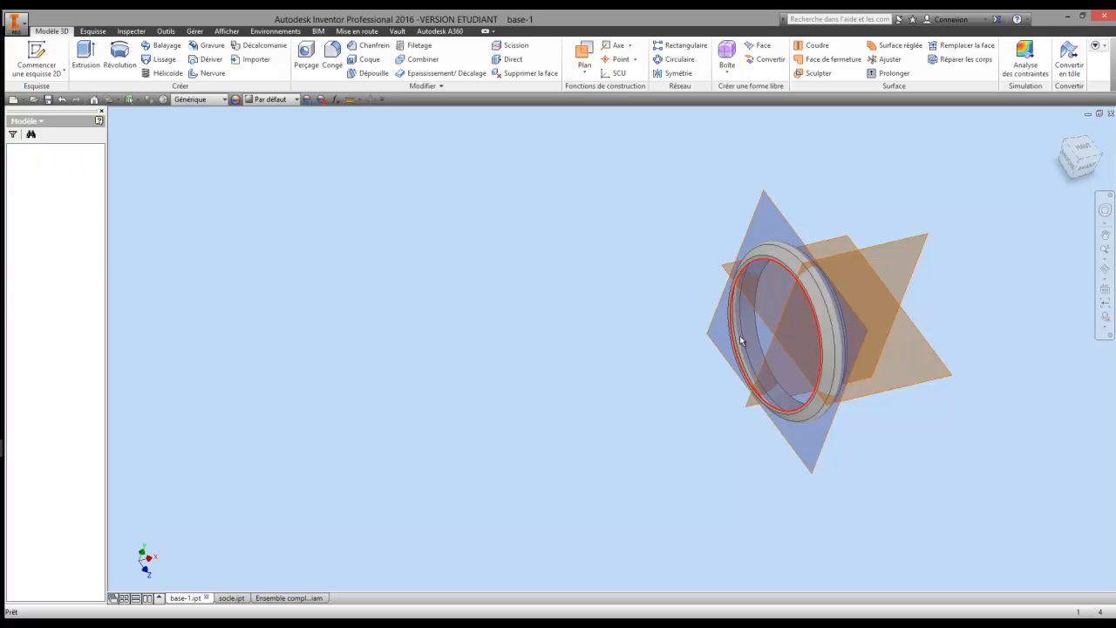
middle_click_drag(809, 272, 653, 274)
mouse_move(668, 333)
middle_mouse_down("shift")
mouse_move(674, 324)
mouse_move(633, 356)
mouse_move(673, 329)
middle_mouse_up("shift")
right_click(673, 328)
left_click(624, 330)
left_click(232, 598)
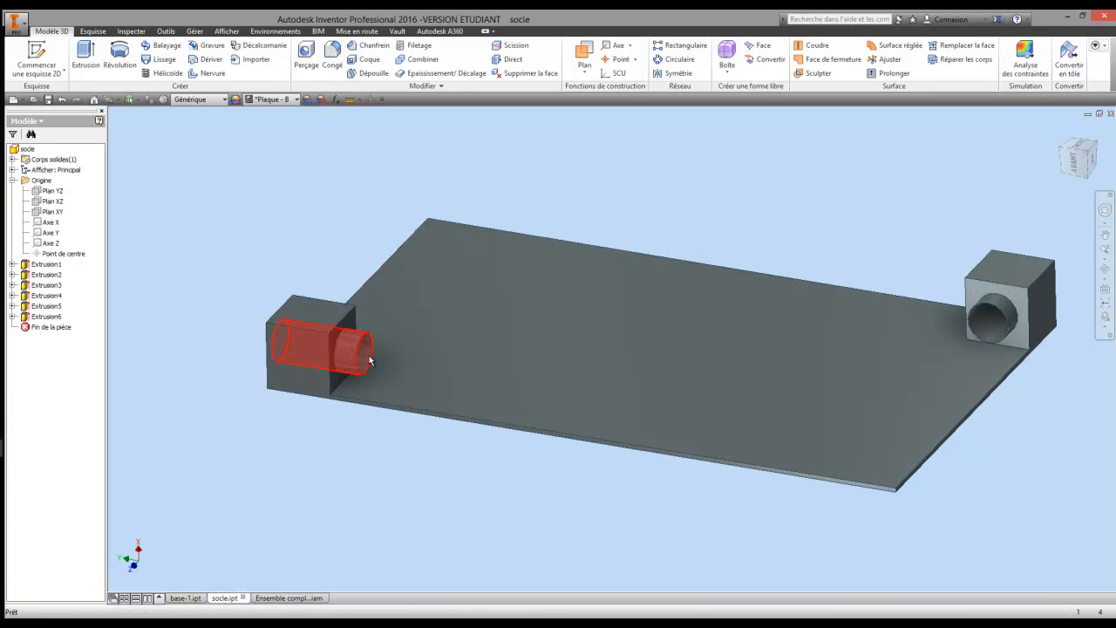
left_click(281, 597)
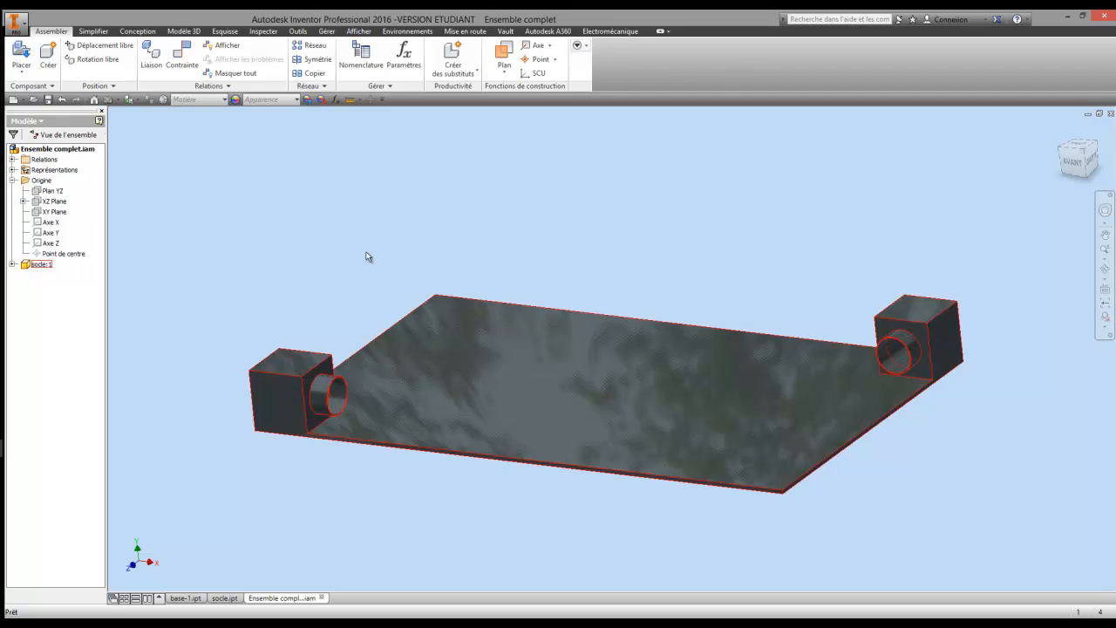
middle_click_drag(367, 257, 407, 237)
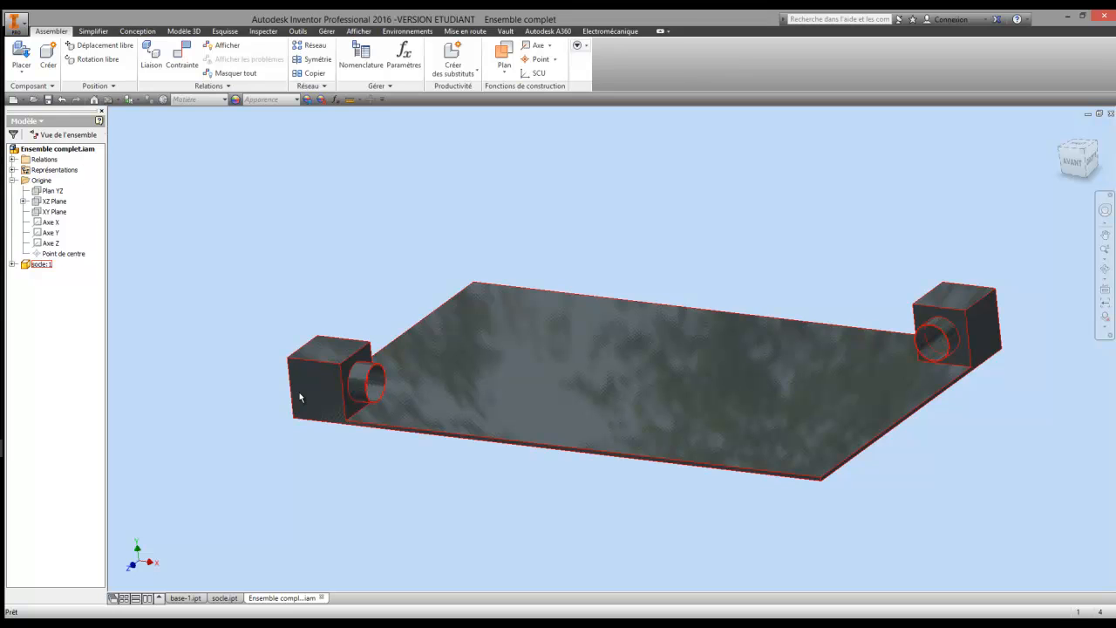
Create two work axes, one through each cylindrical pipe stub on the socle's end blocks.
left_click(538, 45)
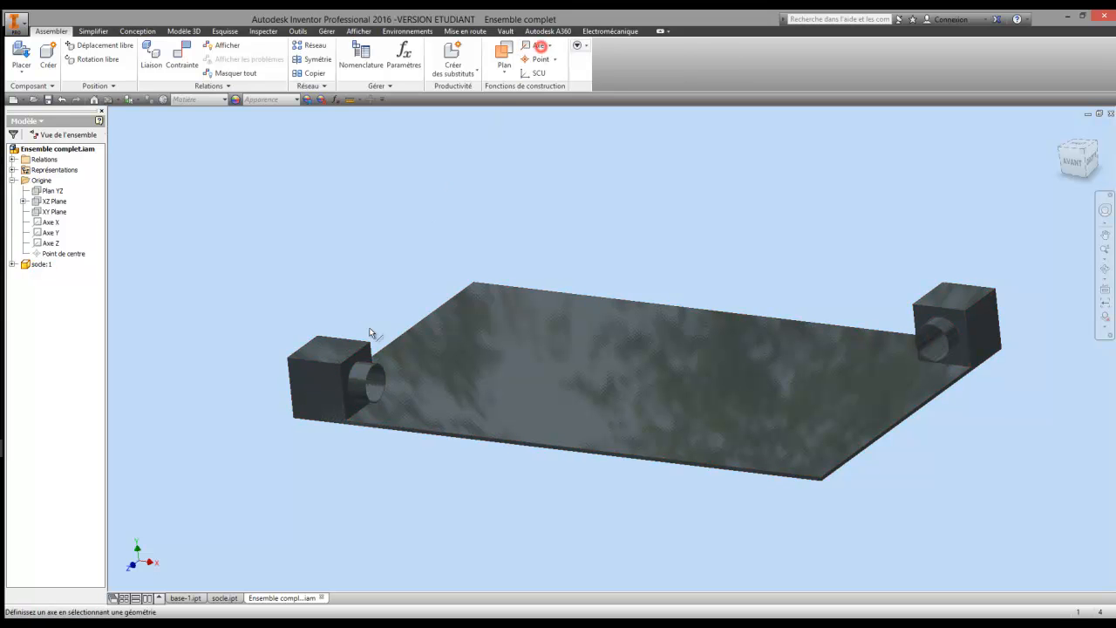
left_click(380, 377)
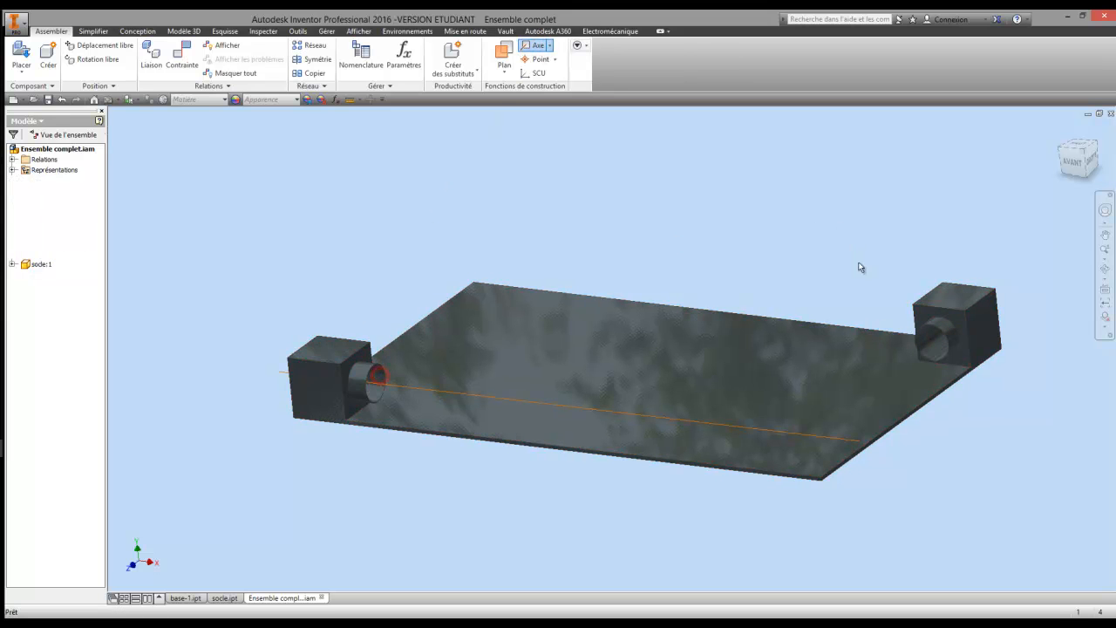
left_click(537, 46)
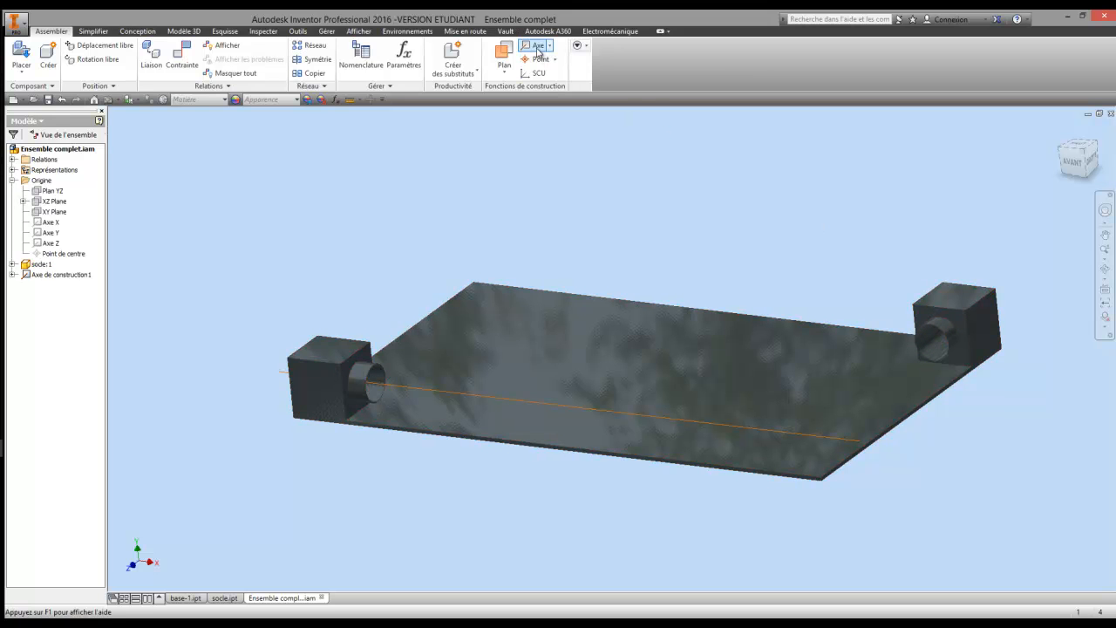
left_click(928, 349)
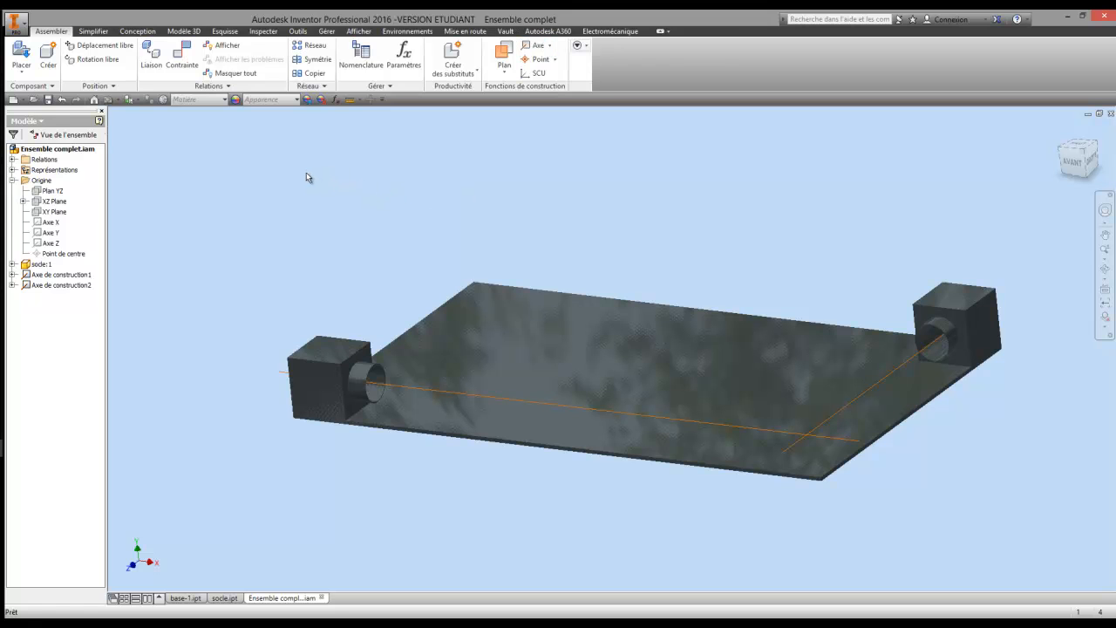
Turn on the visibility of the assembly's XZ origin plane.
left_click(47, 211)
right_click(48, 209)
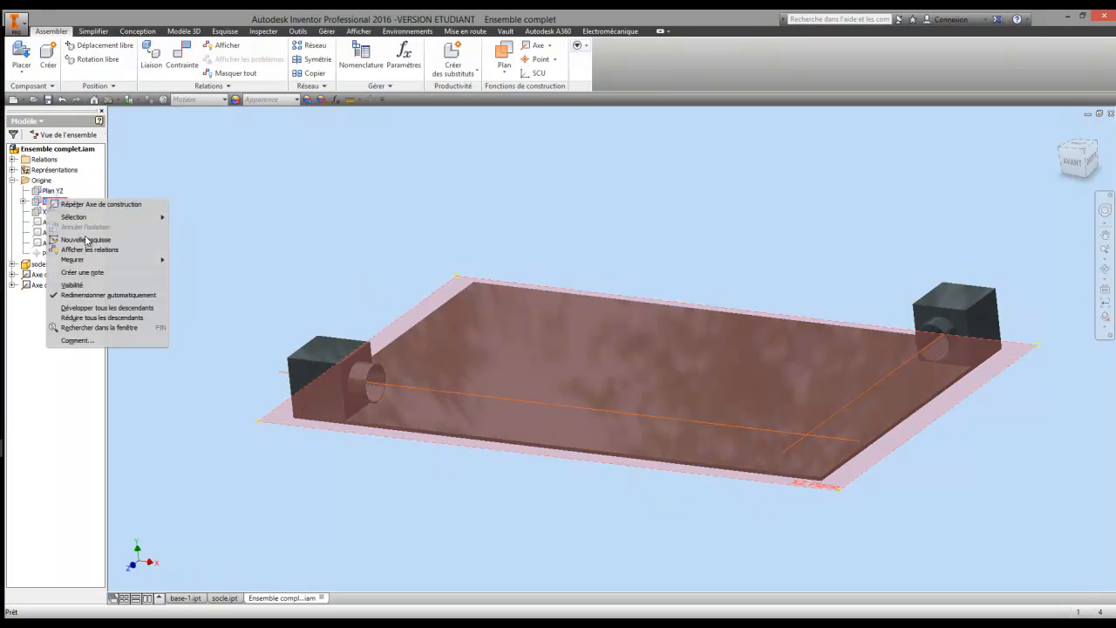
left_click(83, 286)
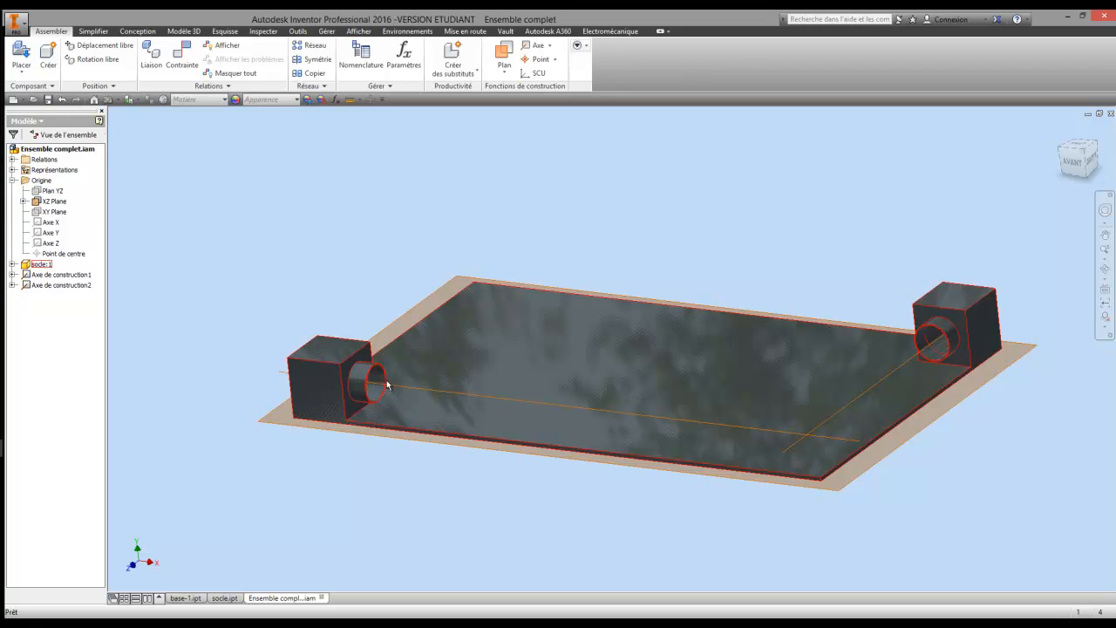
Measure the distance between the XZ plane and the first pipe stub's work axis.
left_click(337, 100)
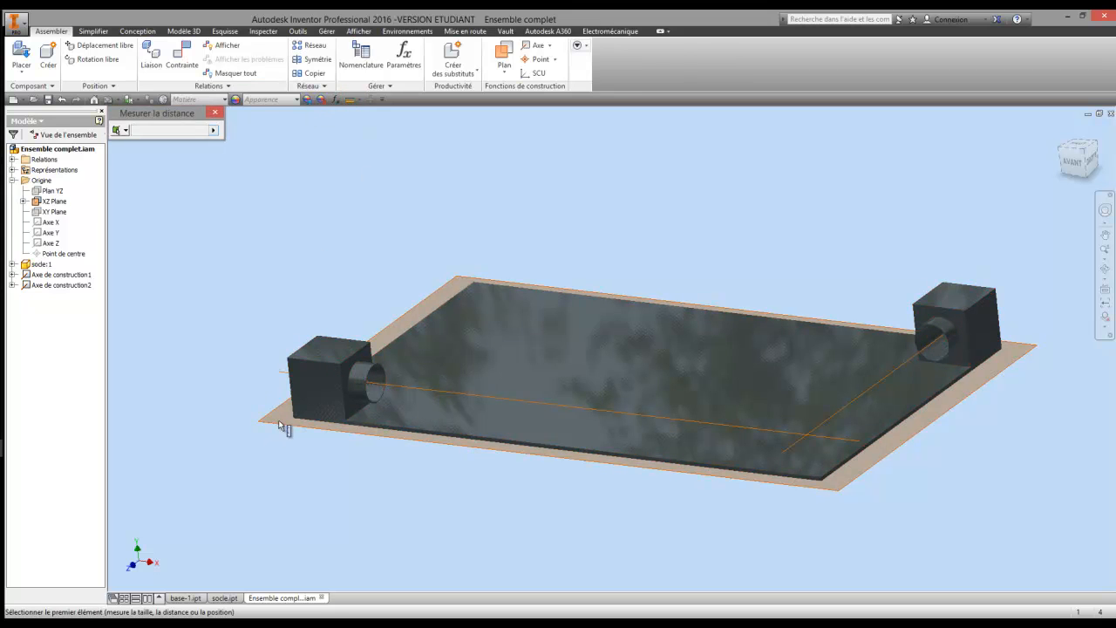
left_click(279, 421)
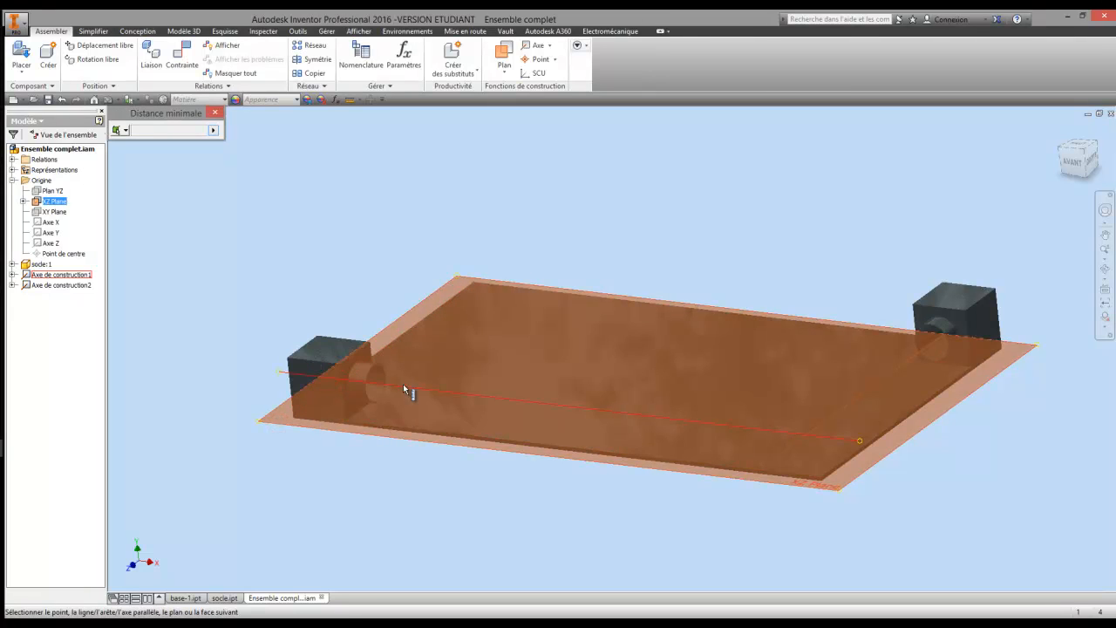
left_click(404, 386)
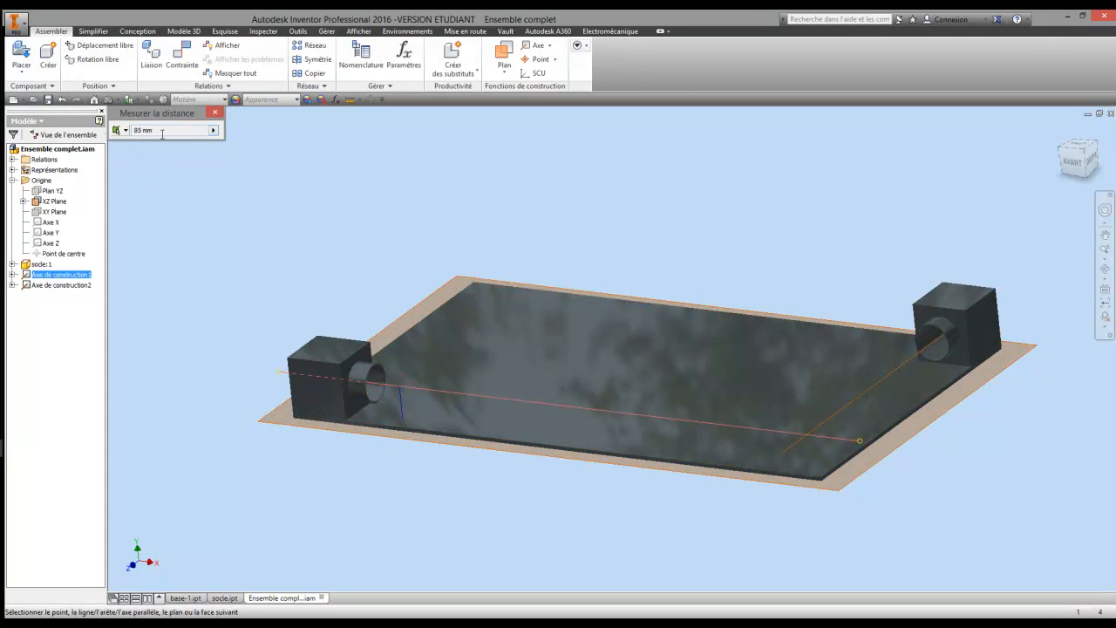
left_click(215, 116)
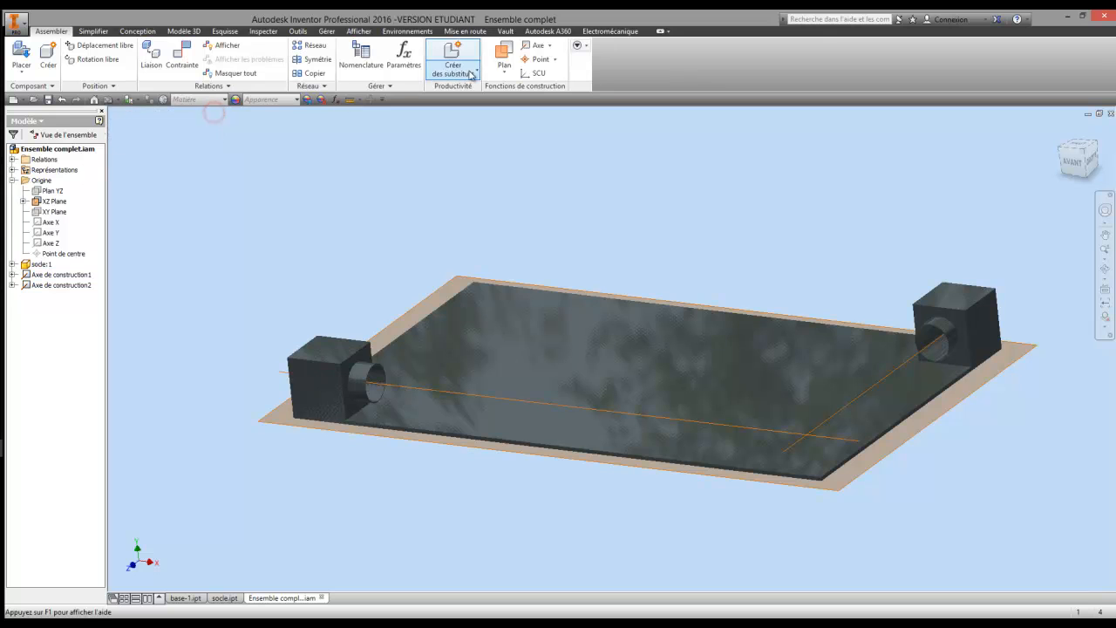
Create a work plane offset 85 mm above the XZ plane, and hide the XZ plane.
left_click_drag(277, 422, 271, 370)
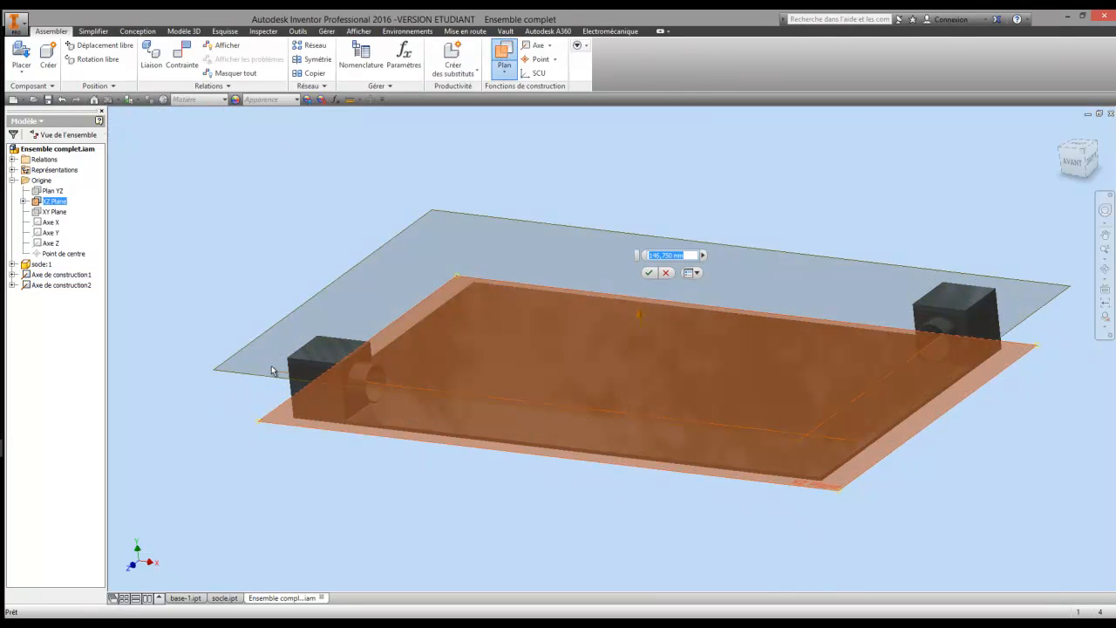
key("Return")
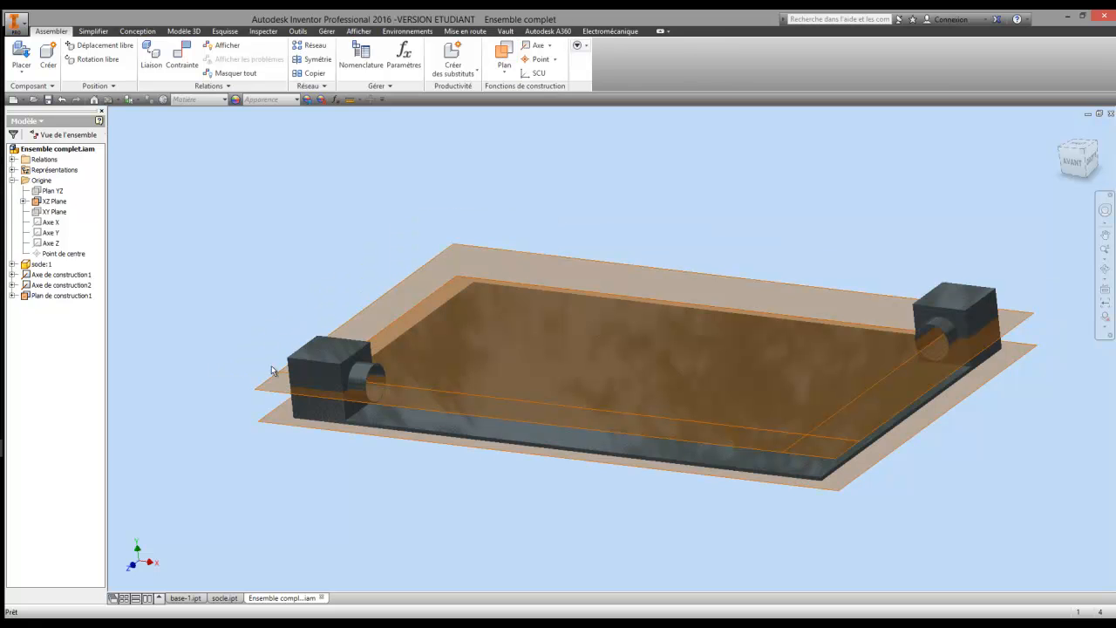
left_click(54, 200)
right_click(57, 201)
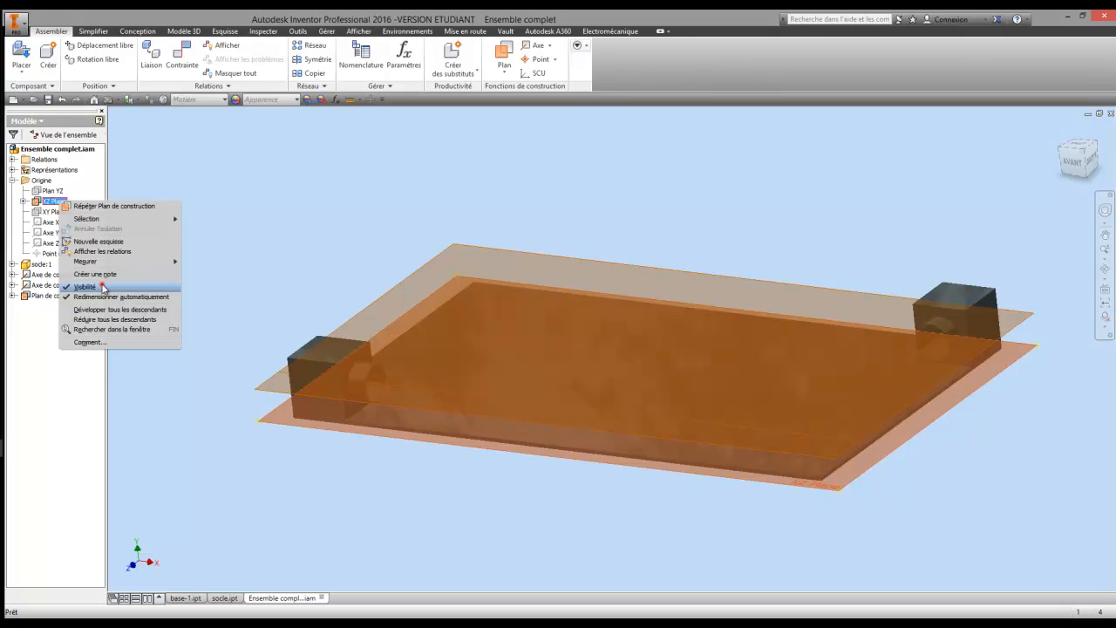
left_click(85, 286)
Check the offset work plane's alignment with the pipe stub axes from the front and in perspective.
left_click(1074, 162)
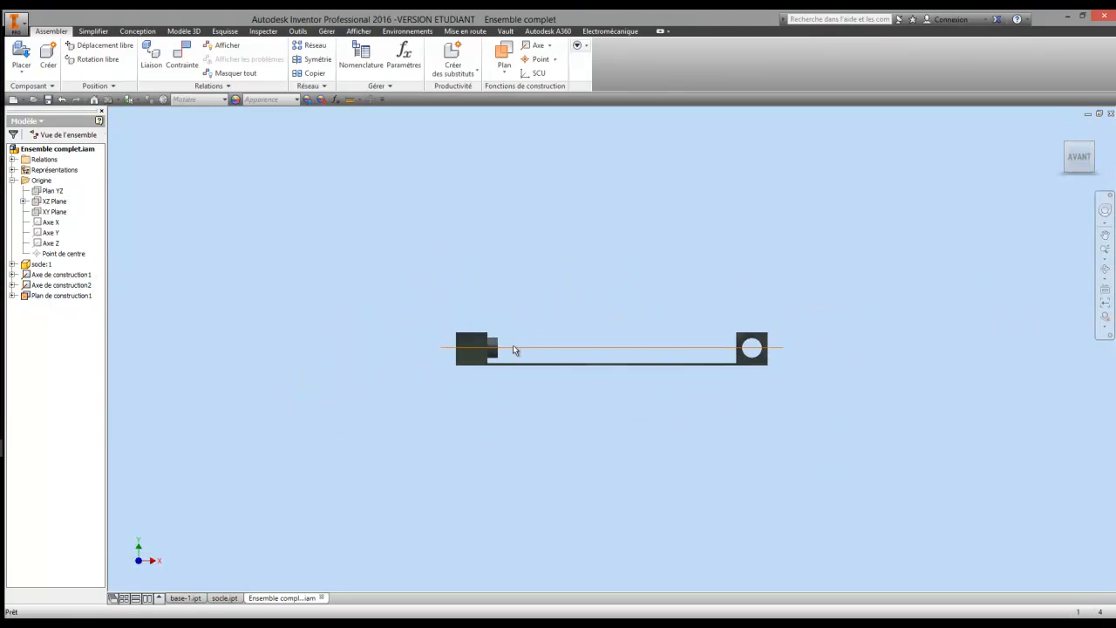
scroll(513, 350, "down", 5)
scroll(580, 283, "up", 4)
middle_click_drag(625, 294, 587, 329, "shift")
scroll(580, 328, "down", 5)
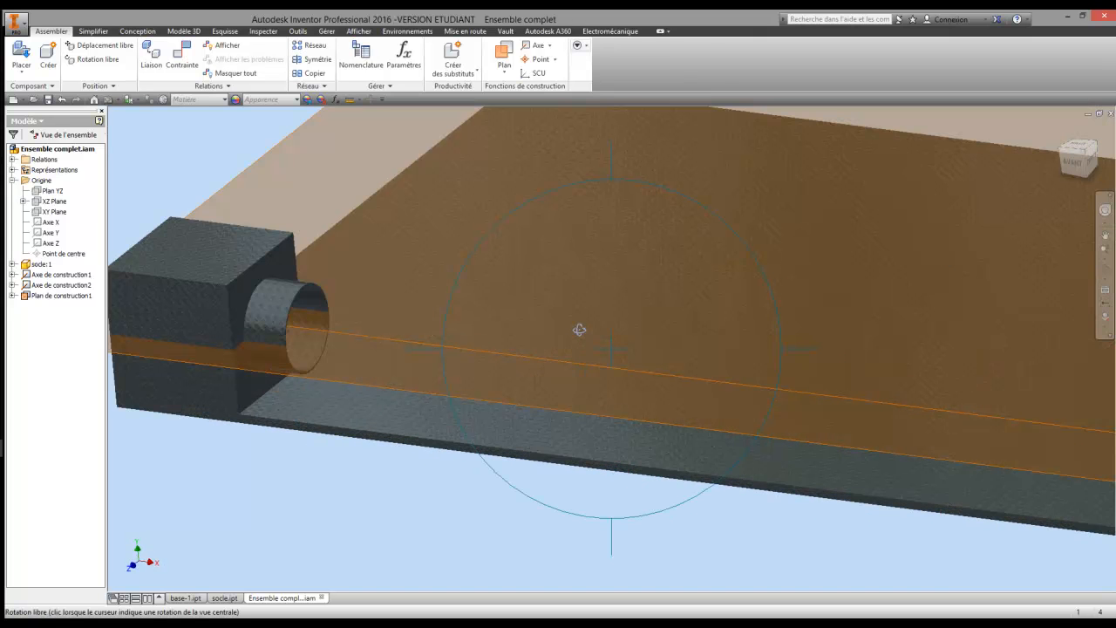
right_click(578, 329)
left_click(518, 329)
scroll(516, 328, "up", 5)
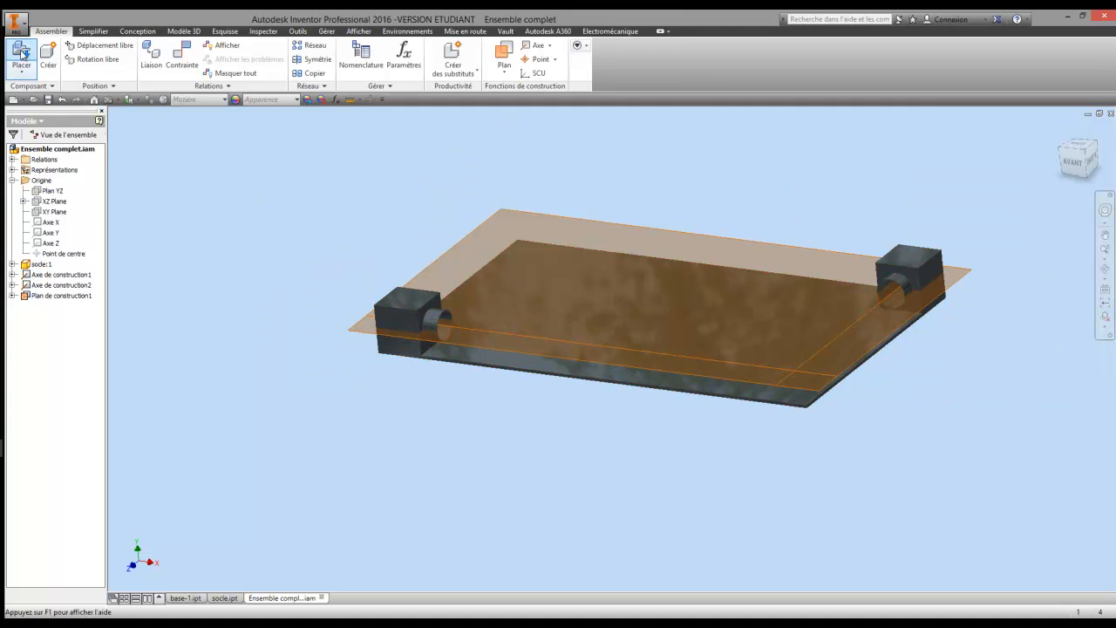
Create a new in-place component named trajectoire---1 from Standard.ipt, saved in the tuto-60 folder and constrained to the offset work plane.
left_click(48, 55)
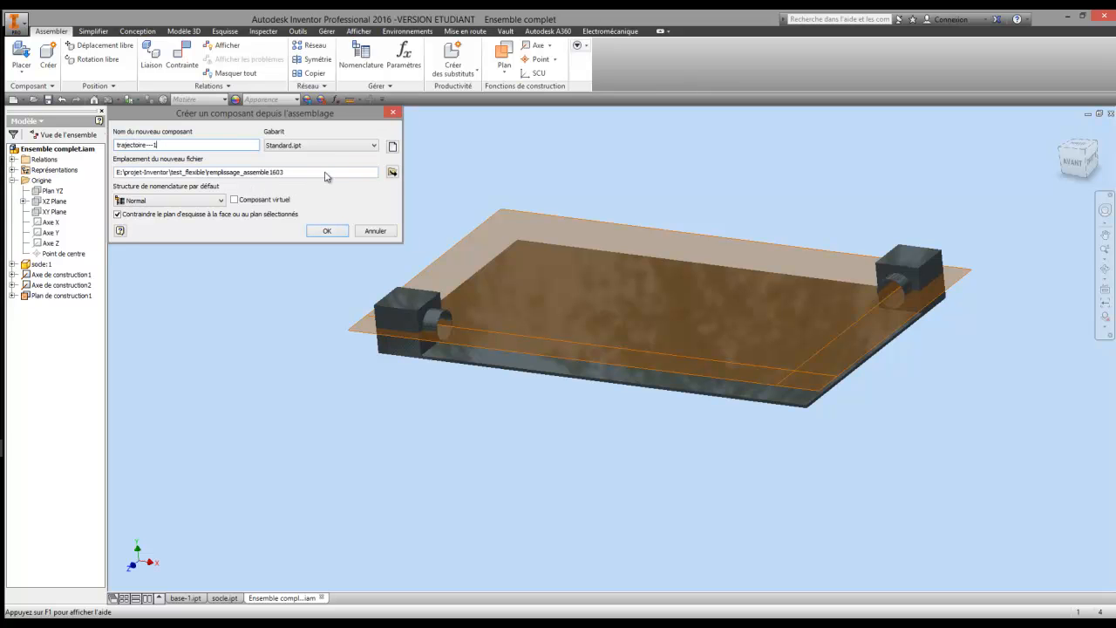
left_click(391, 173)
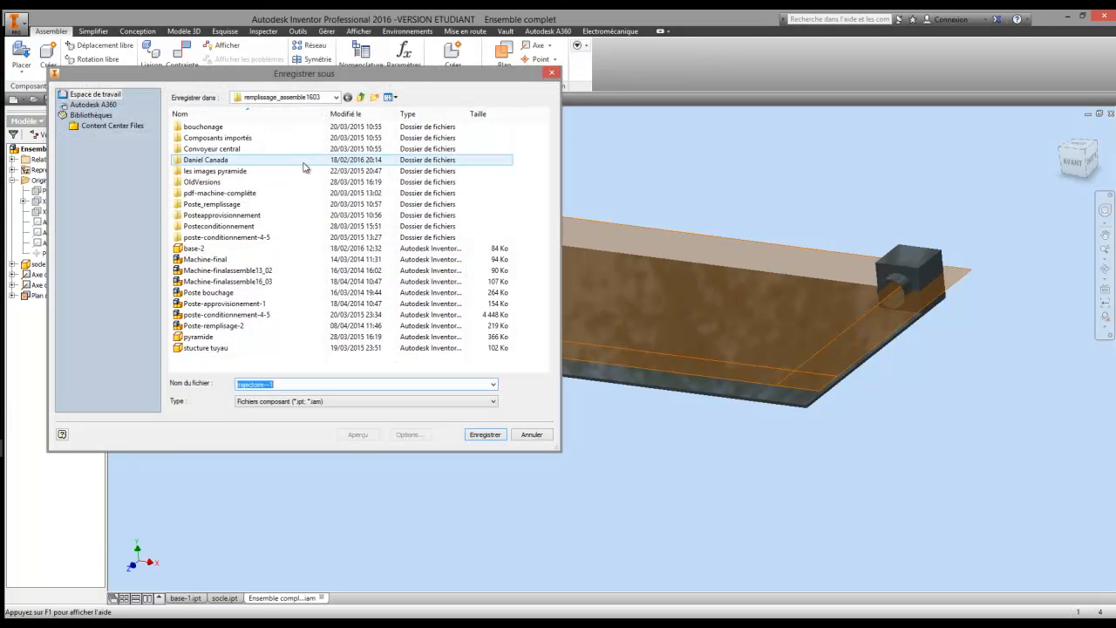
left_click(360, 97)
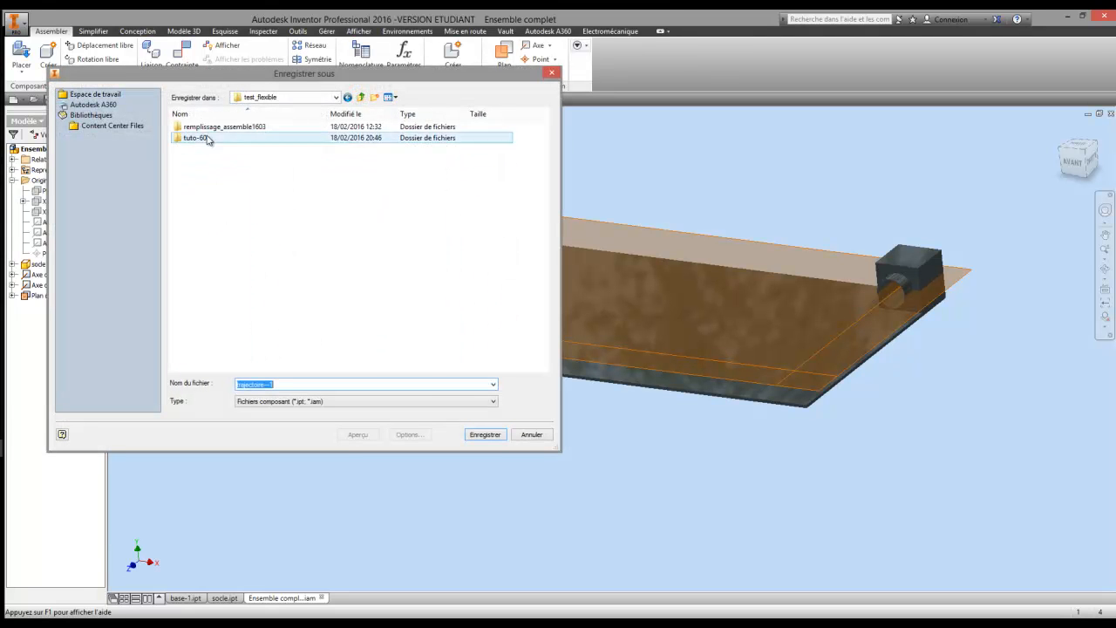
double_click(201, 141)
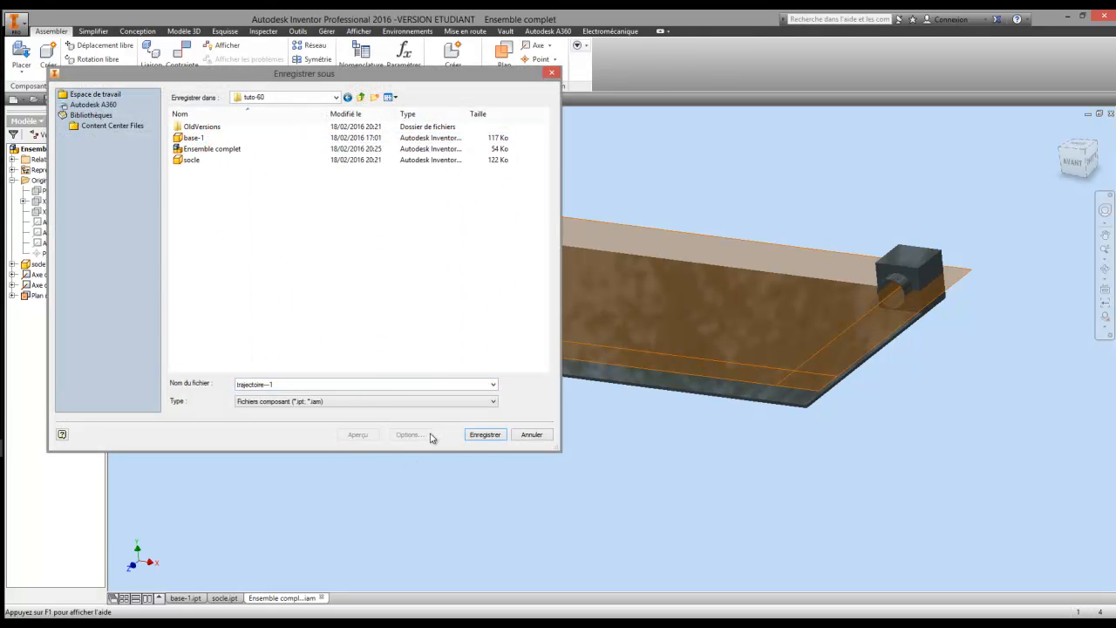
left_click(485, 435)
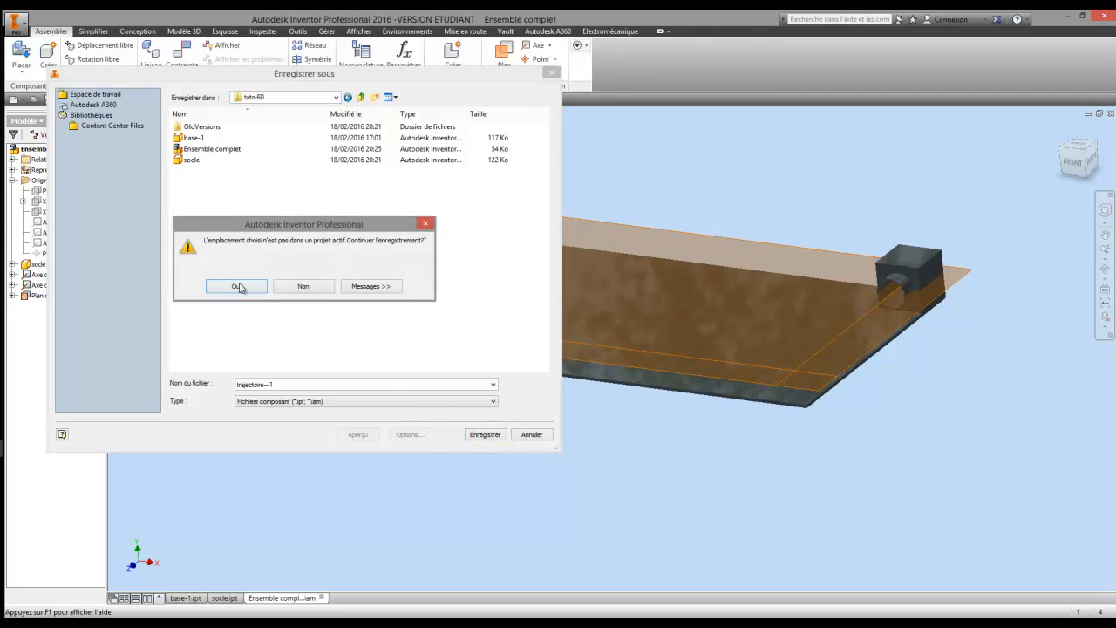
left_click(237, 286)
left_click(327, 231)
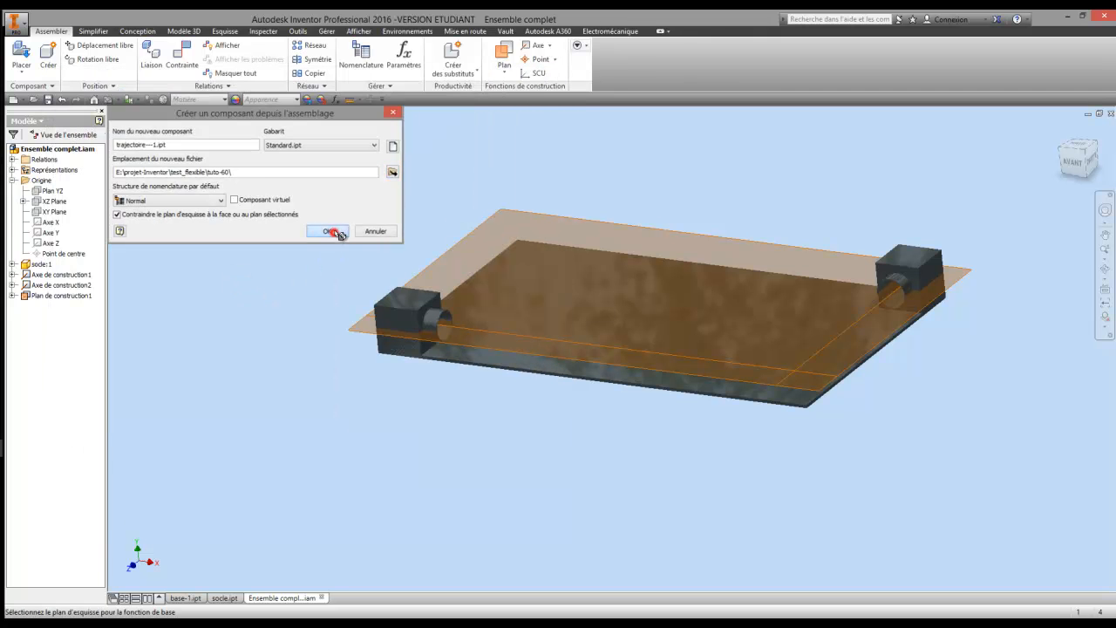
left_click(353, 337)
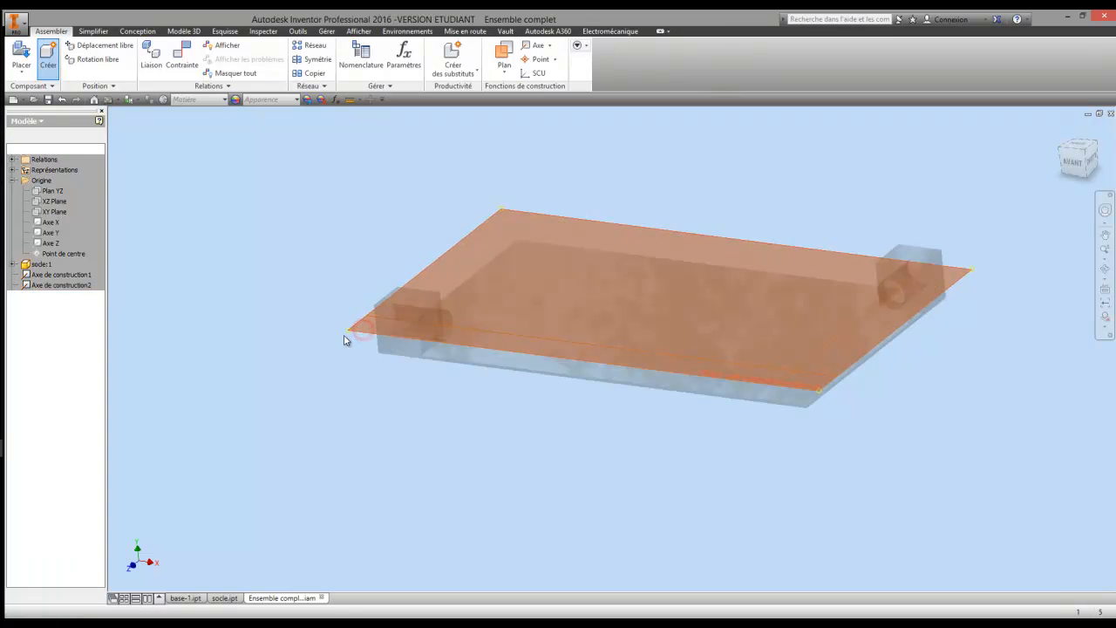
Start a 2D sketch on the offset work plane inside the new trajectoire---1 part.
left_click(39, 57)
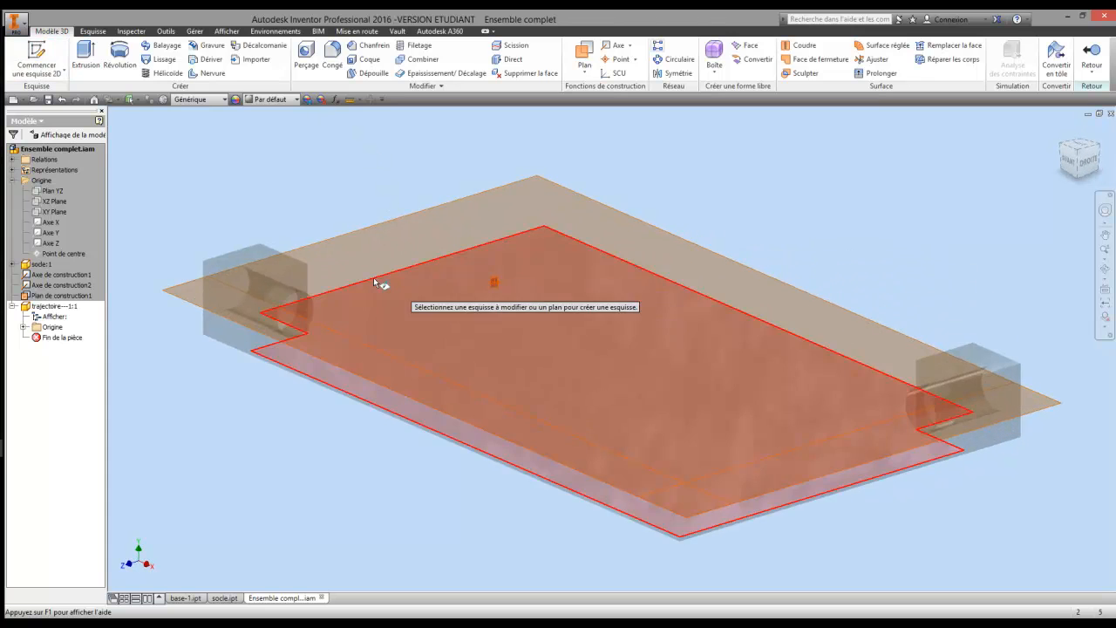
left_click(179, 300)
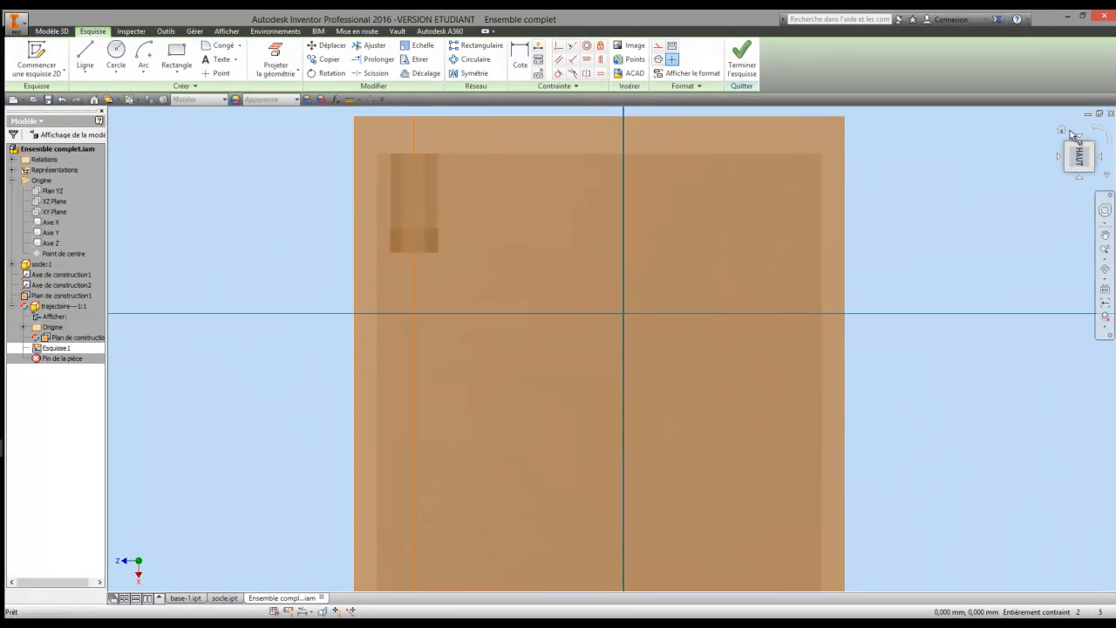
left_click(1103, 135)
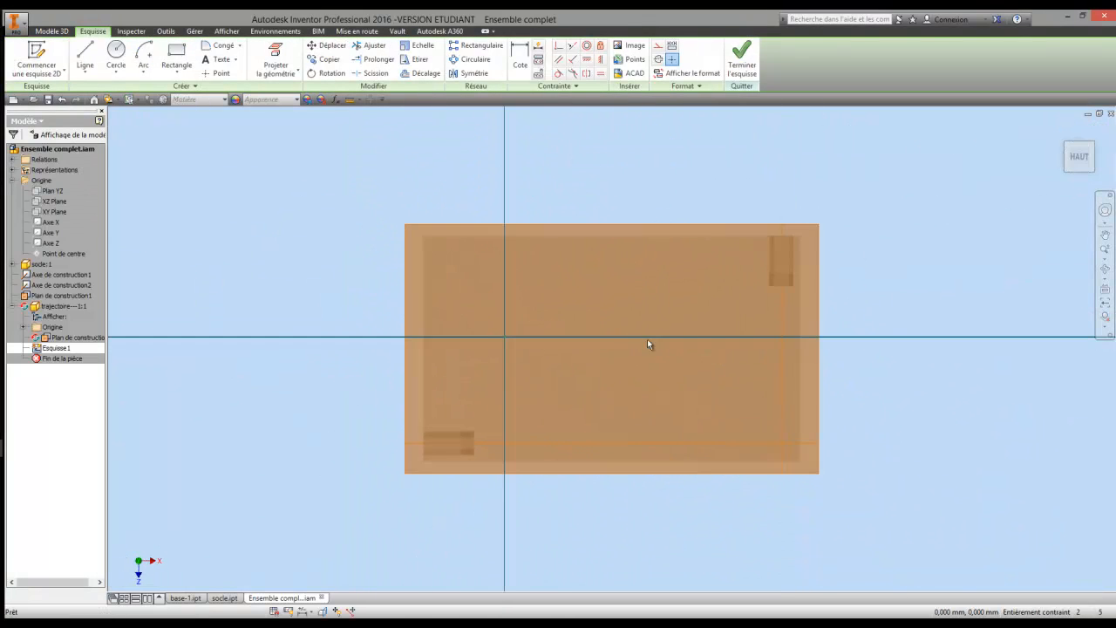
Project the open end edges of both pipe stubs into the sketch.
scroll(573, 355, "down", 3)
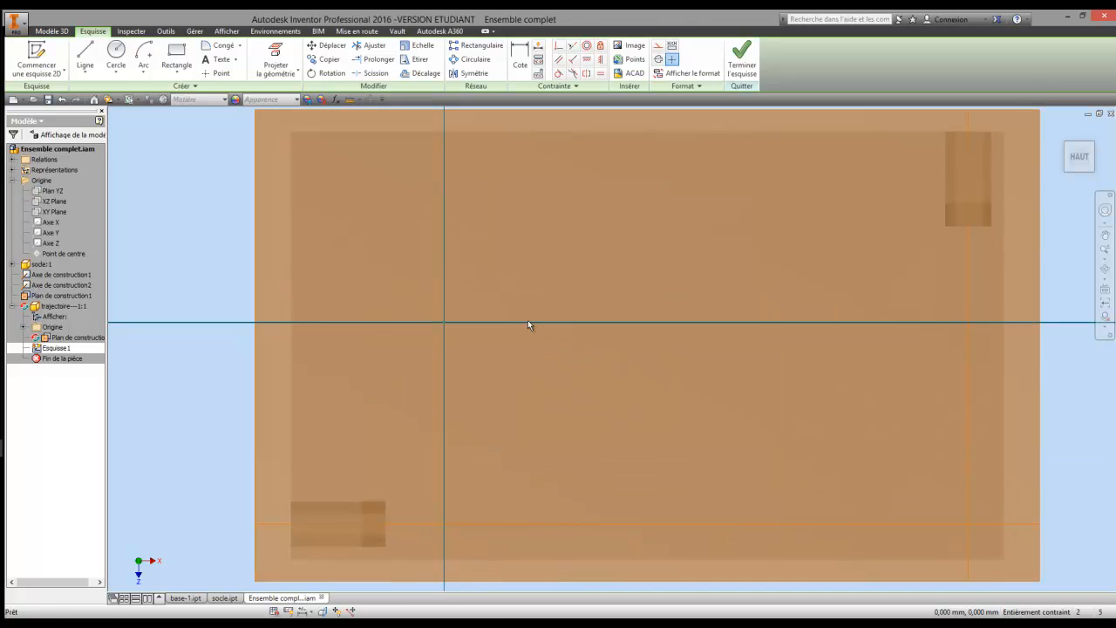
left_click(276, 56)
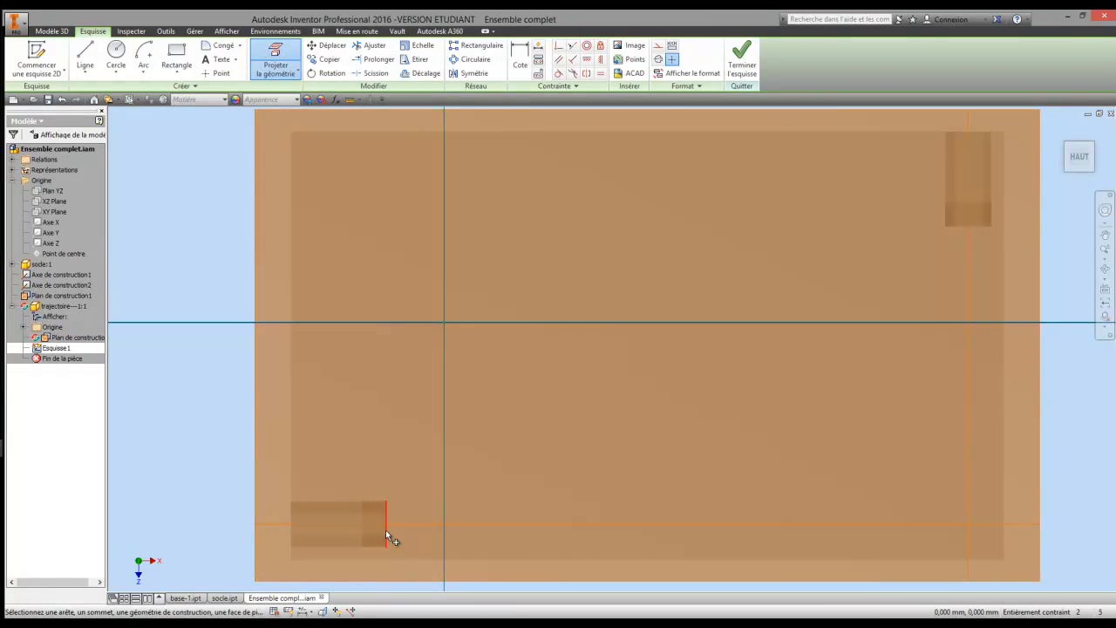
left_click(385, 529)
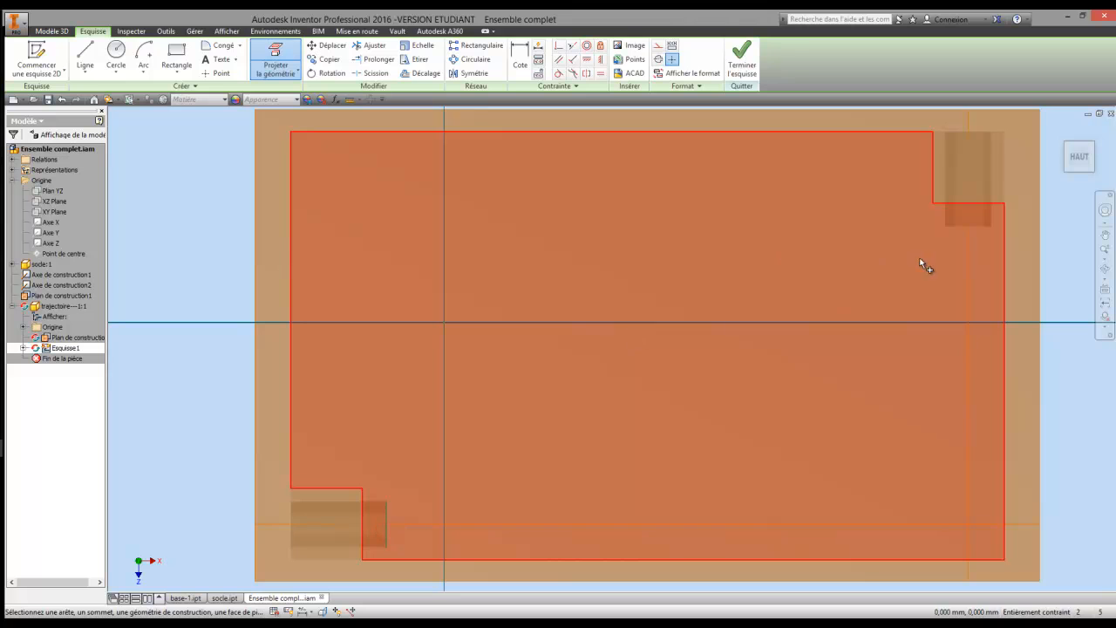
left_click(965, 228)
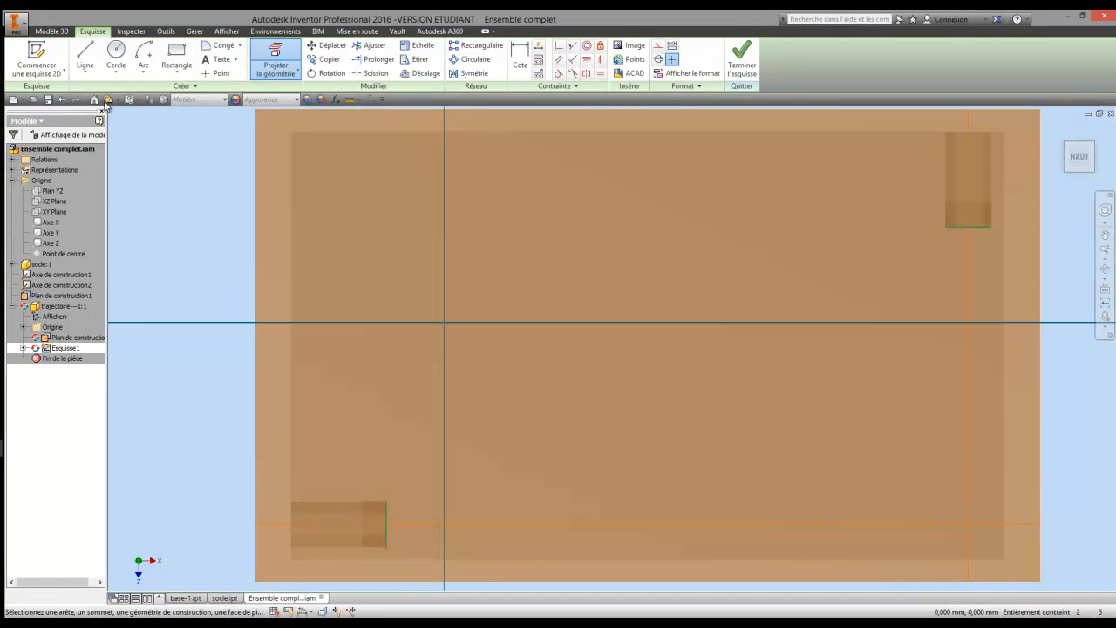
Draw an L-shaped path from one stub's end-edge midpoint, through the intersection of the two work axes, to the other stub's end-edge midpoint.
left_click(84, 54)
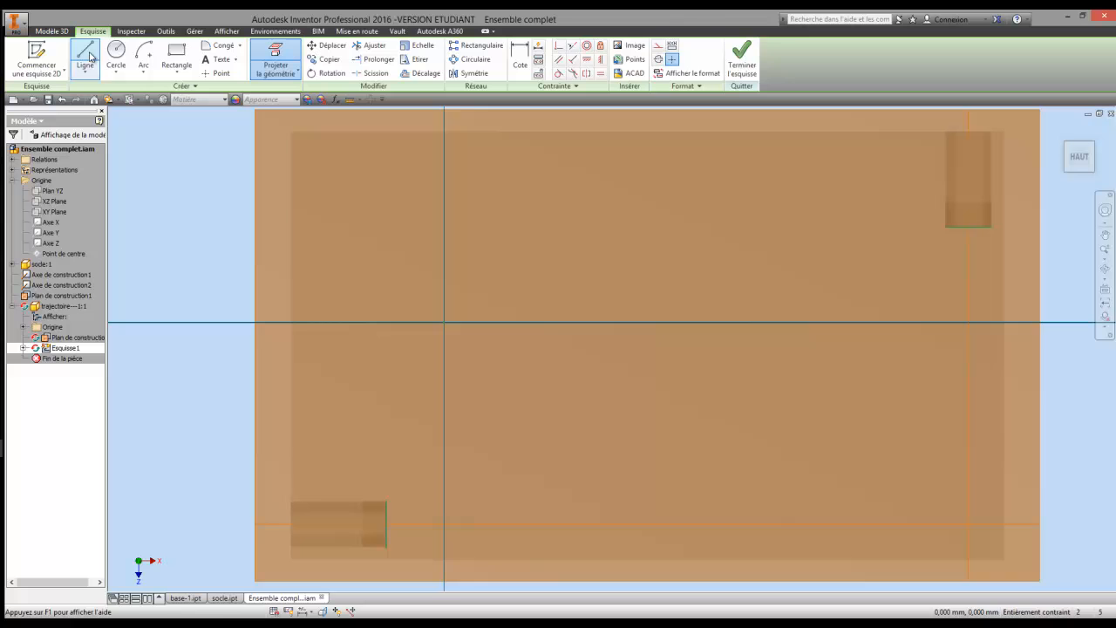
left_click(387, 524)
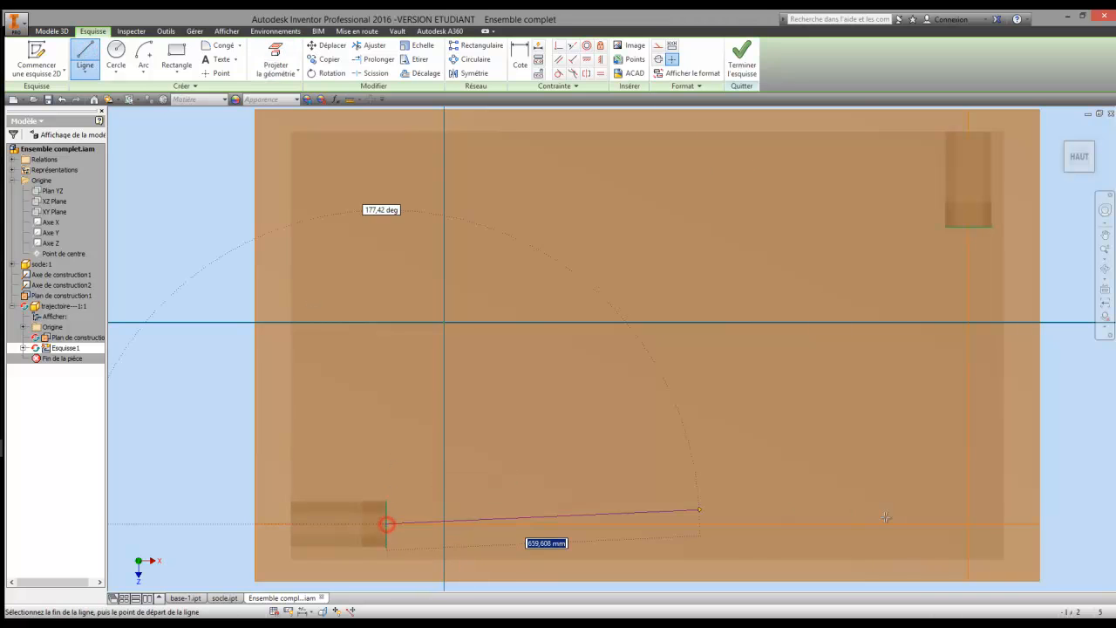
left_click(968, 524)
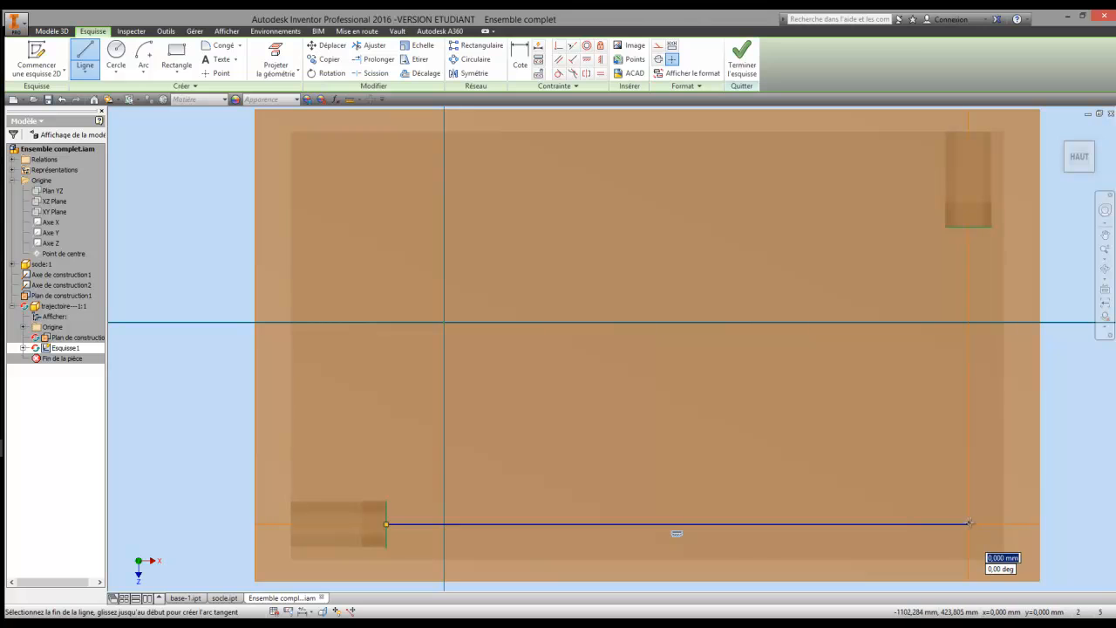
left_click(967, 225)
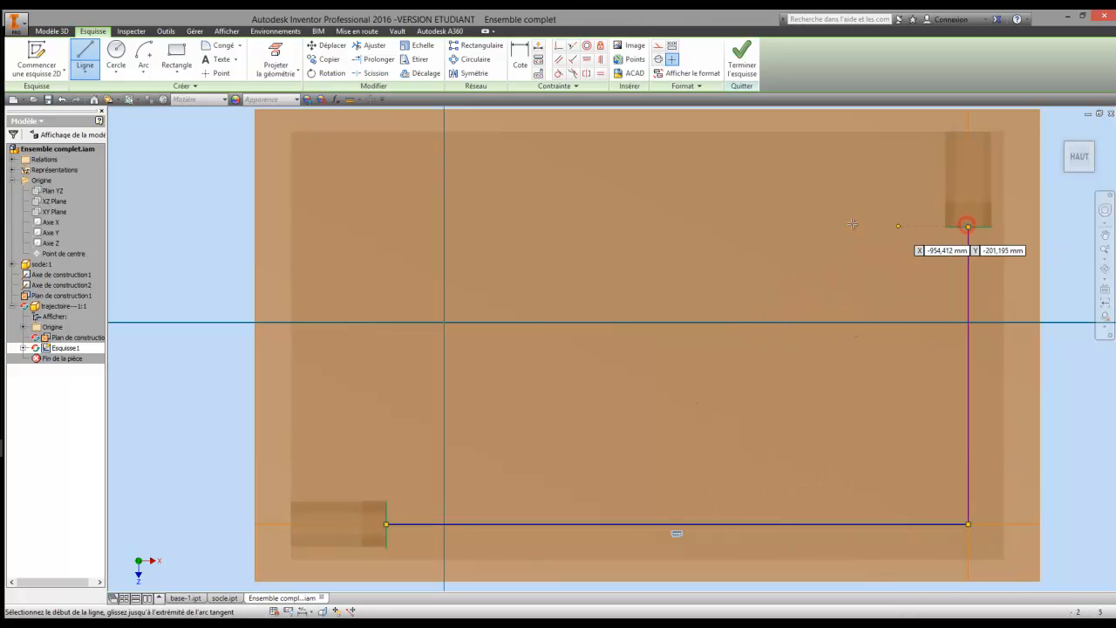
right_click(778, 209)
left_click(825, 207)
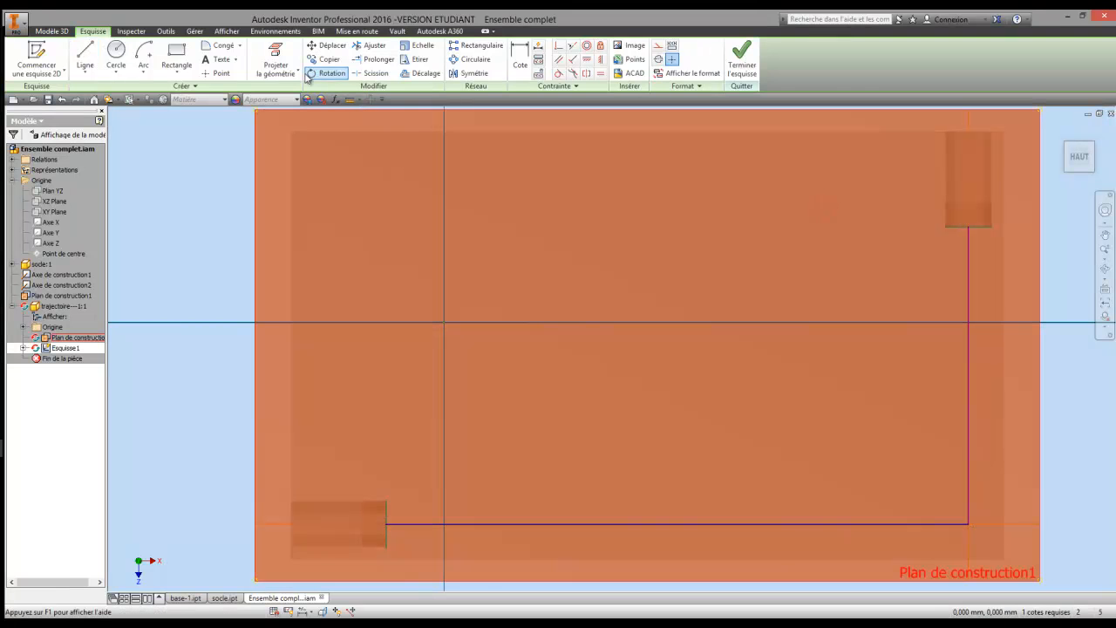
Fillet the corner between the two path lines with a 2 mm radius.
left_click(220, 45)
left_click(916, 524)
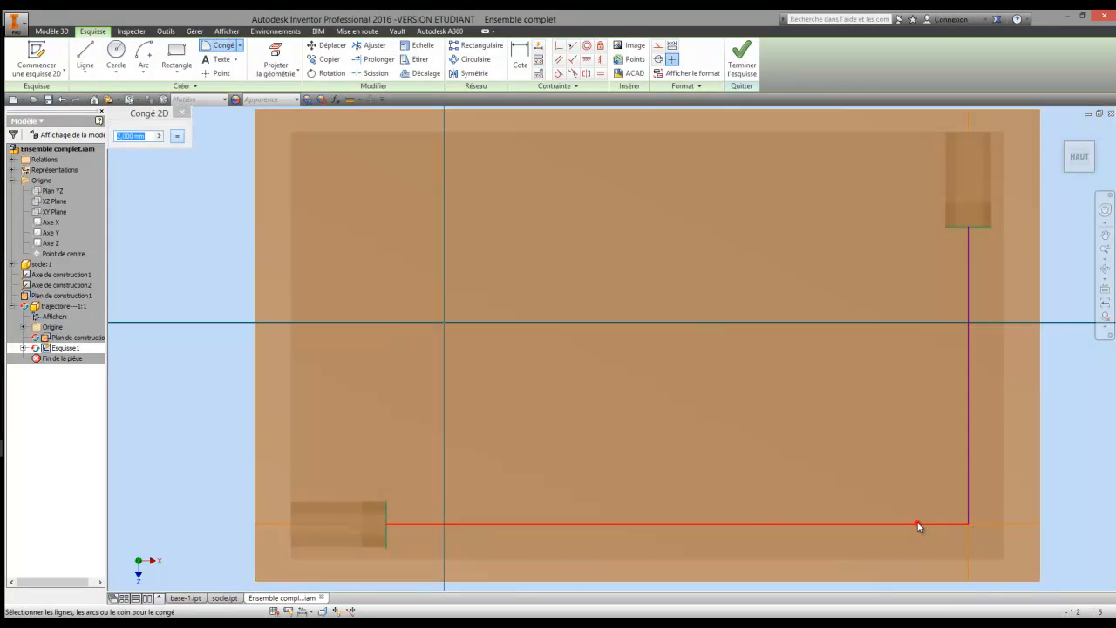
left_click(970, 469)
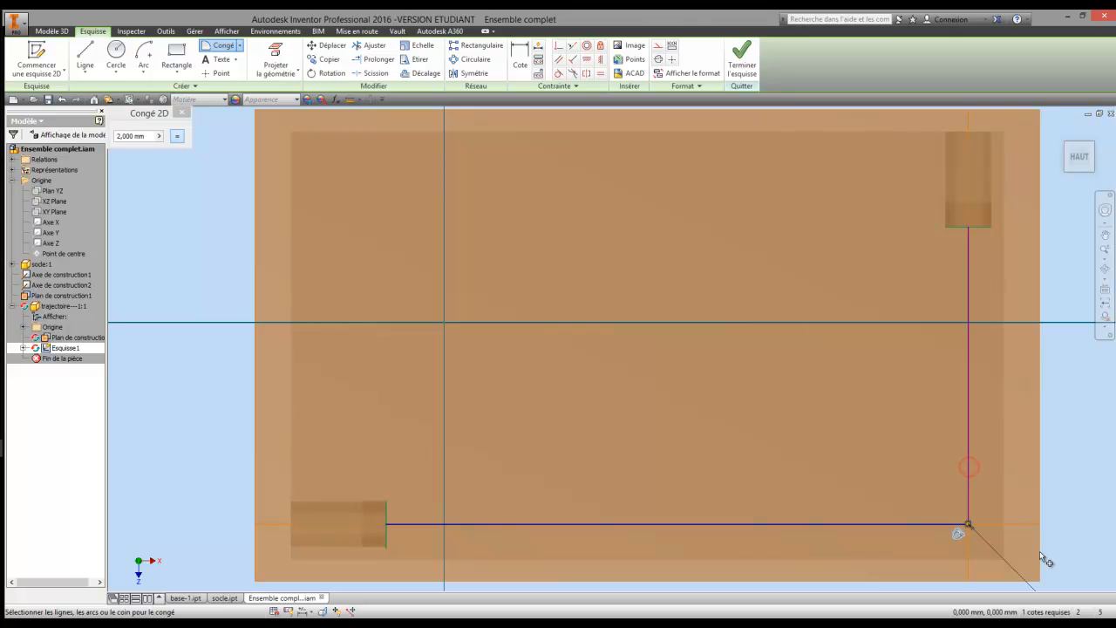
scroll(1033, 532, "down", 2)
right_click(1046, 495)
Set the corner fillet's radius to 300 mm and finish the sketch.
left_click(1034, 537)
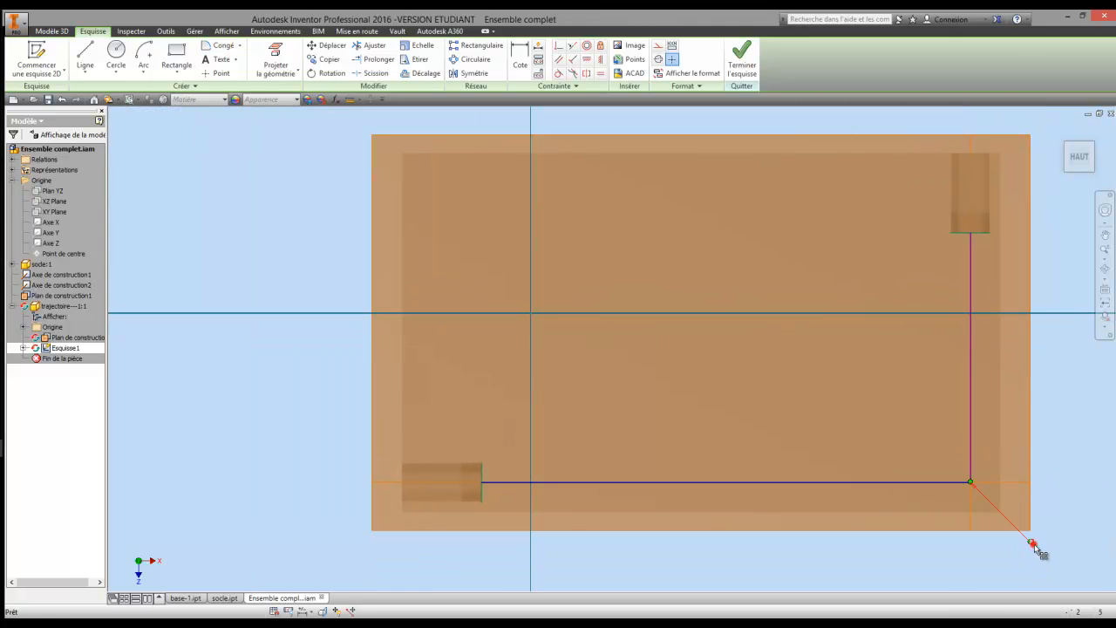
double_click(1031, 543)
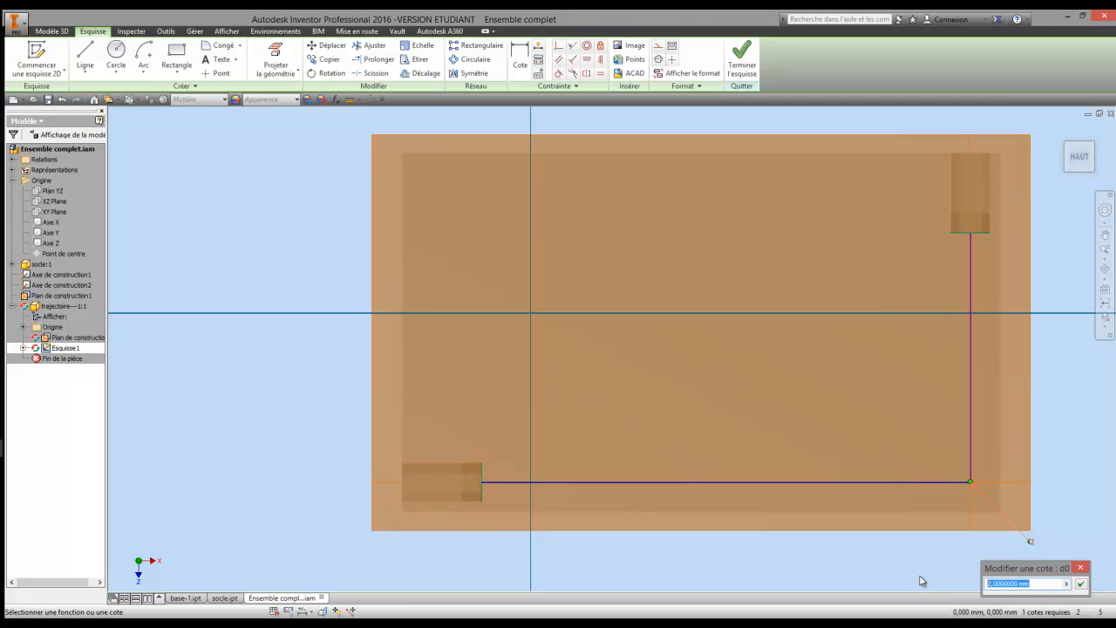
type("300")
key("Return")
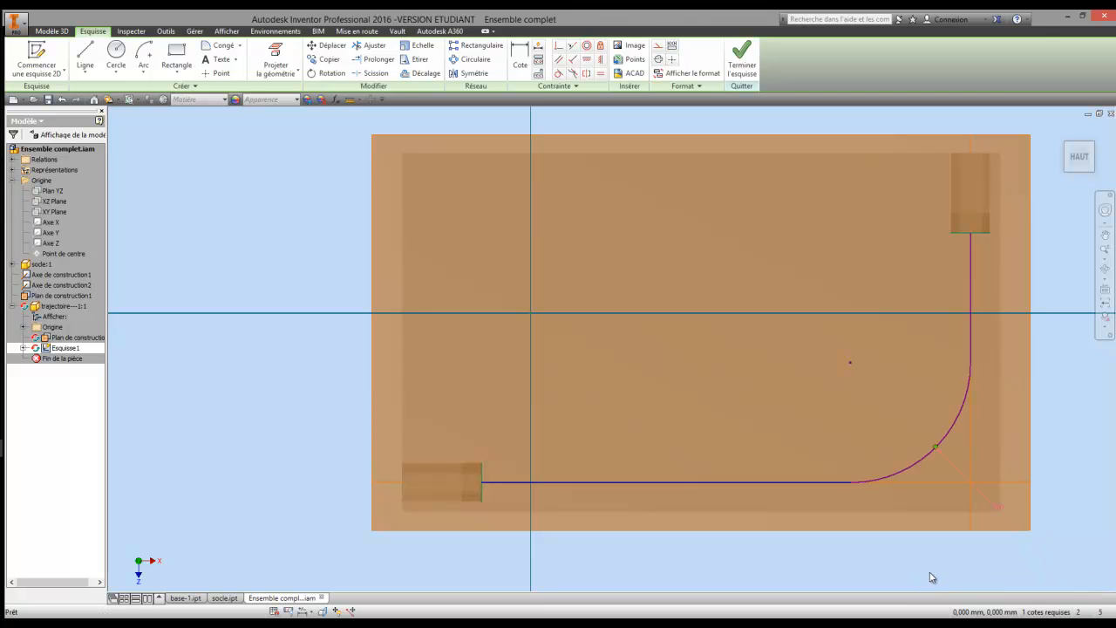
left_click(740, 68)
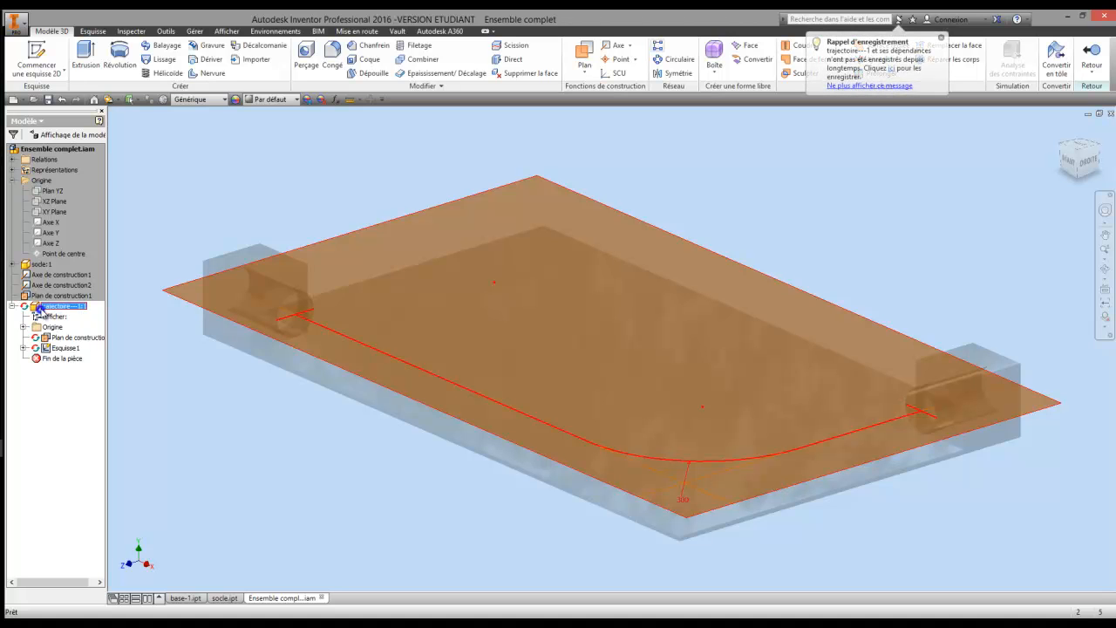
Open the trajectoire---1 part in its own window and hide its work plane.
right_click(39, 309)
left_click(70, 341)
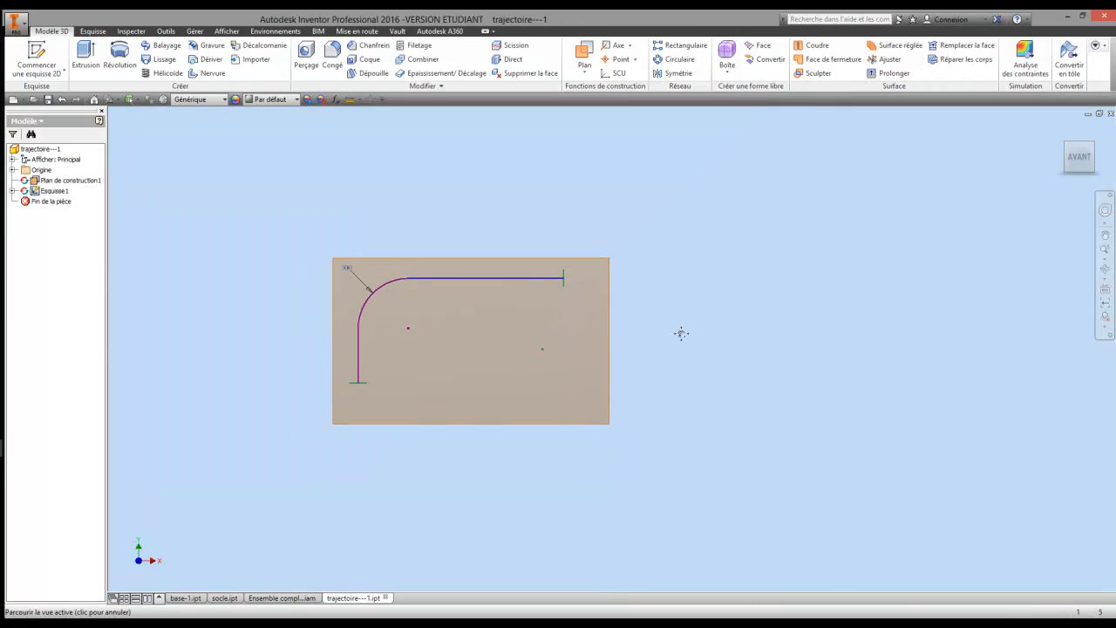
left_click_drag(618, 399, 629, 351)
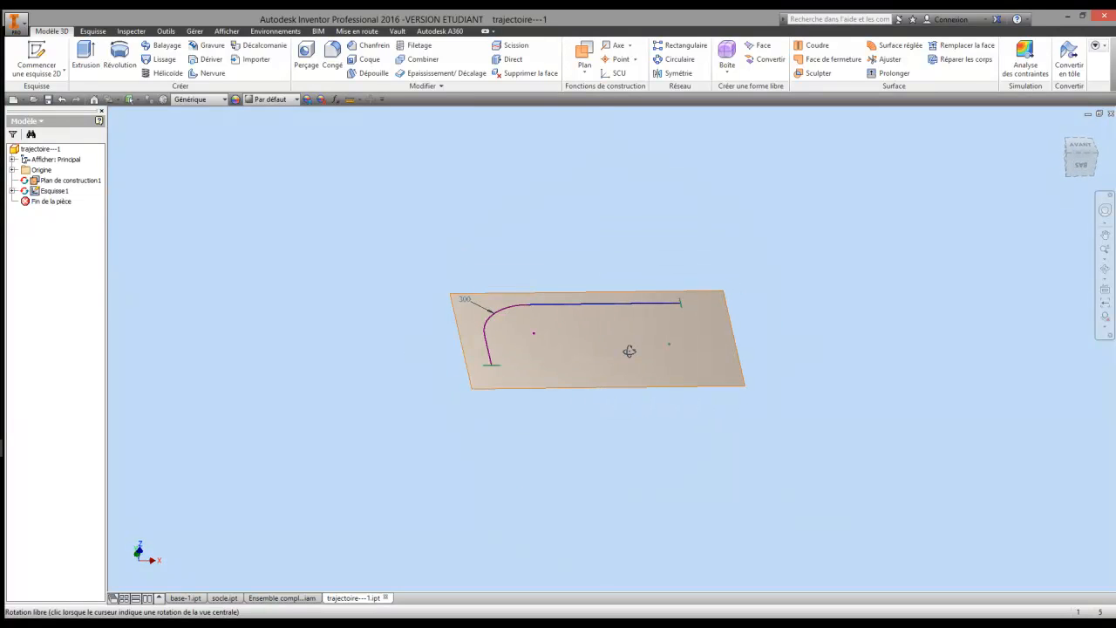
right_click(582, 364)
left_click(536, 351)
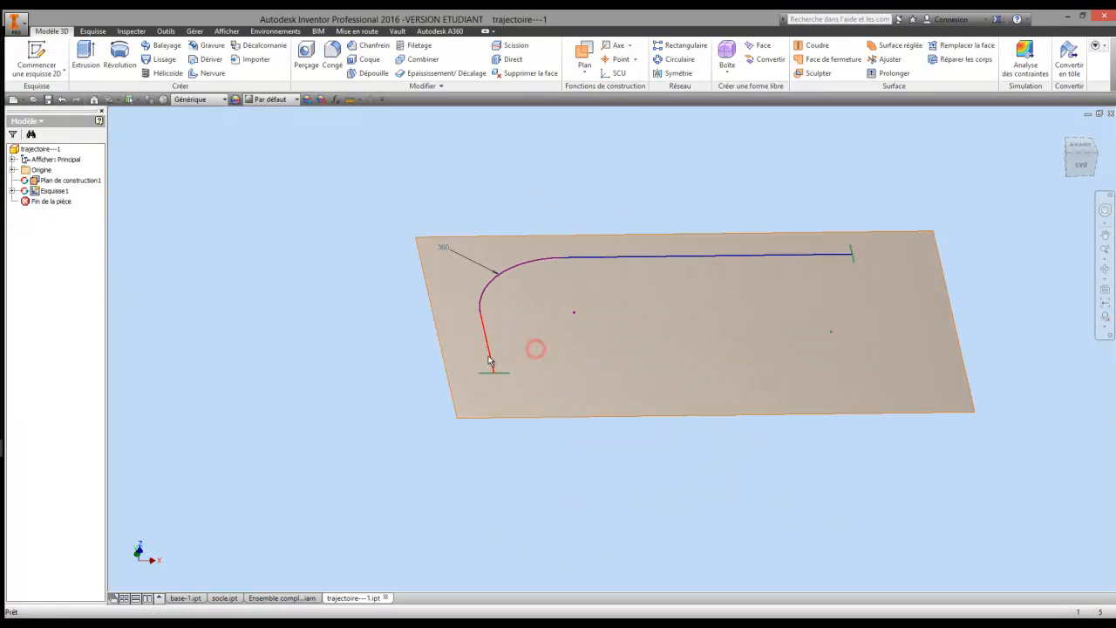
scroll(490, 360, "up", 2)
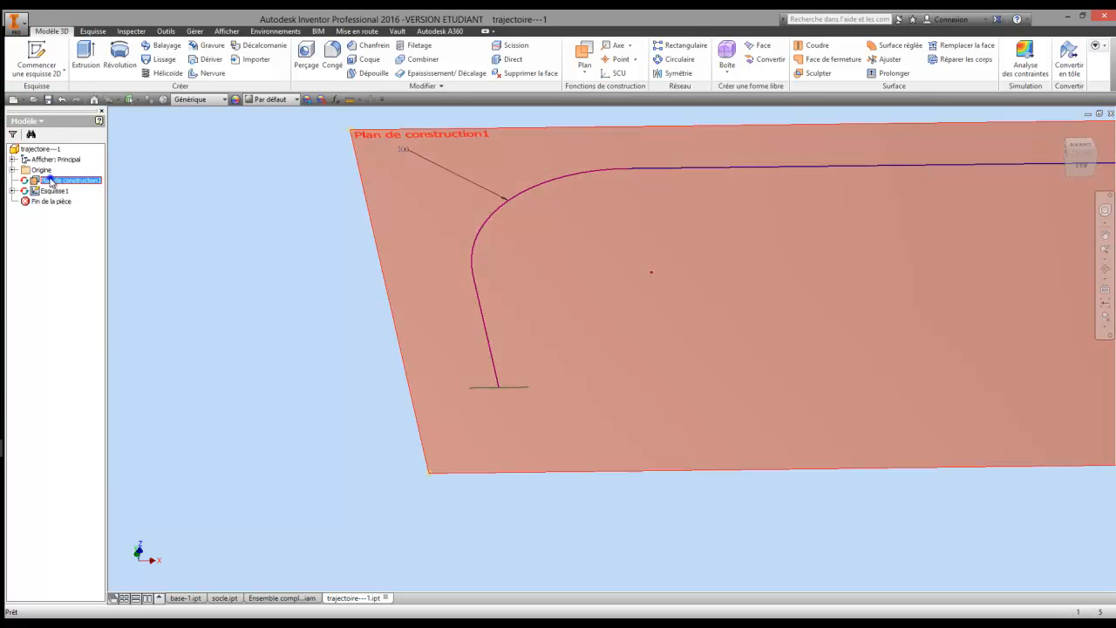
right_click(51, 179)
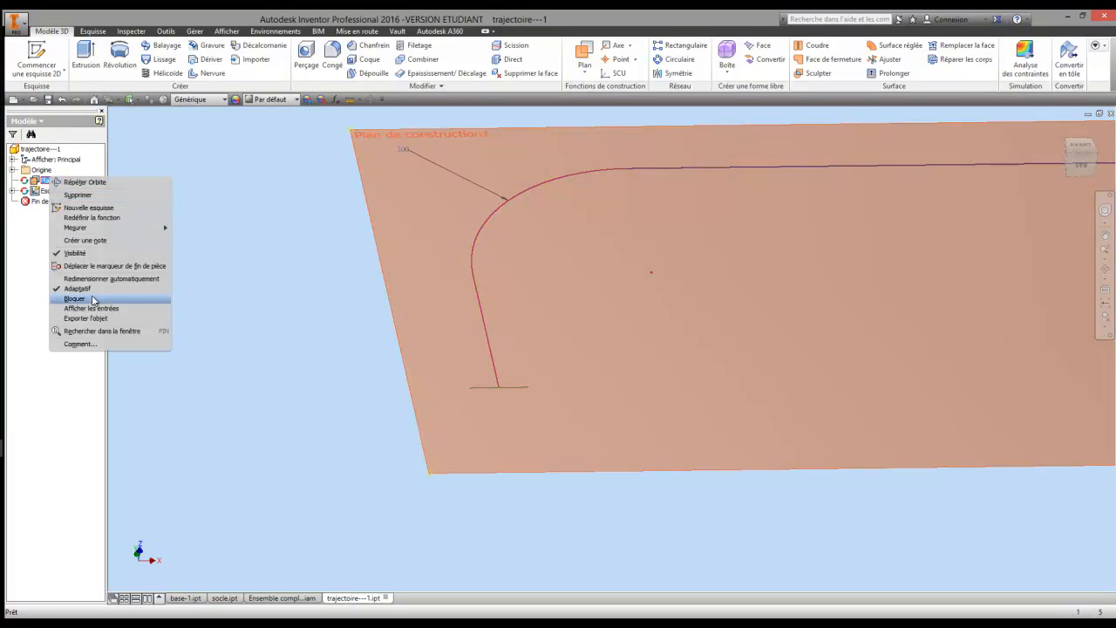
left_click(96, 253)
scroll(289, 294, "down", 2)
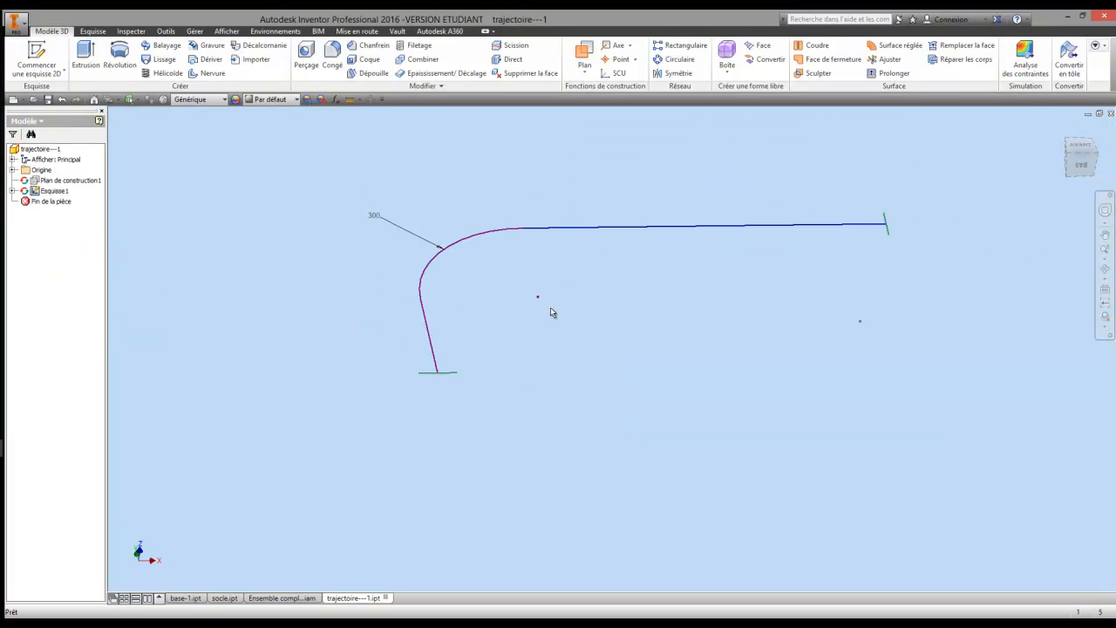
Create a work plane perpendicular to the long path line at its free endpoint.
key("F4")
left_click_drag(609, 351, 566, 362)
right_click(568, 361)
left_click(493, 361)
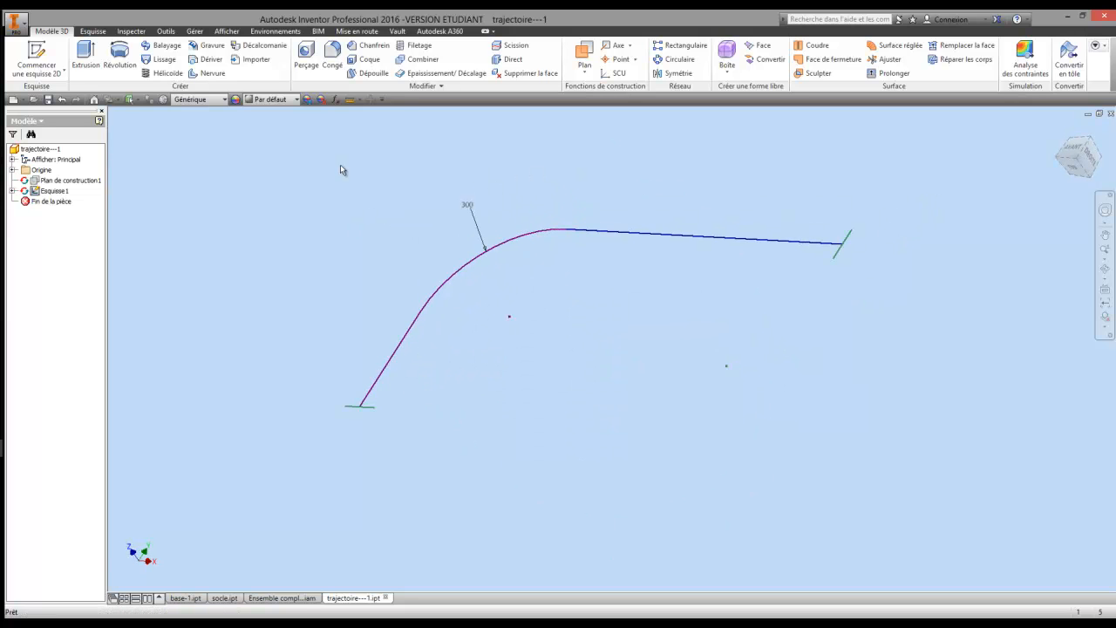
left_click(584, 54)
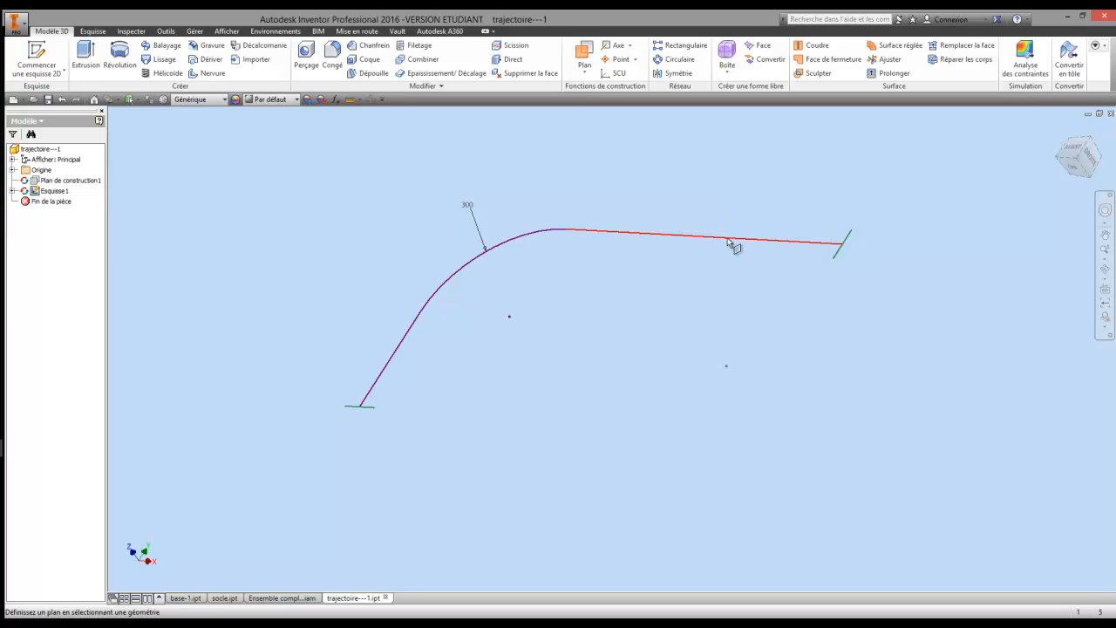
left_click(728, 239)
left_click(843, 247)
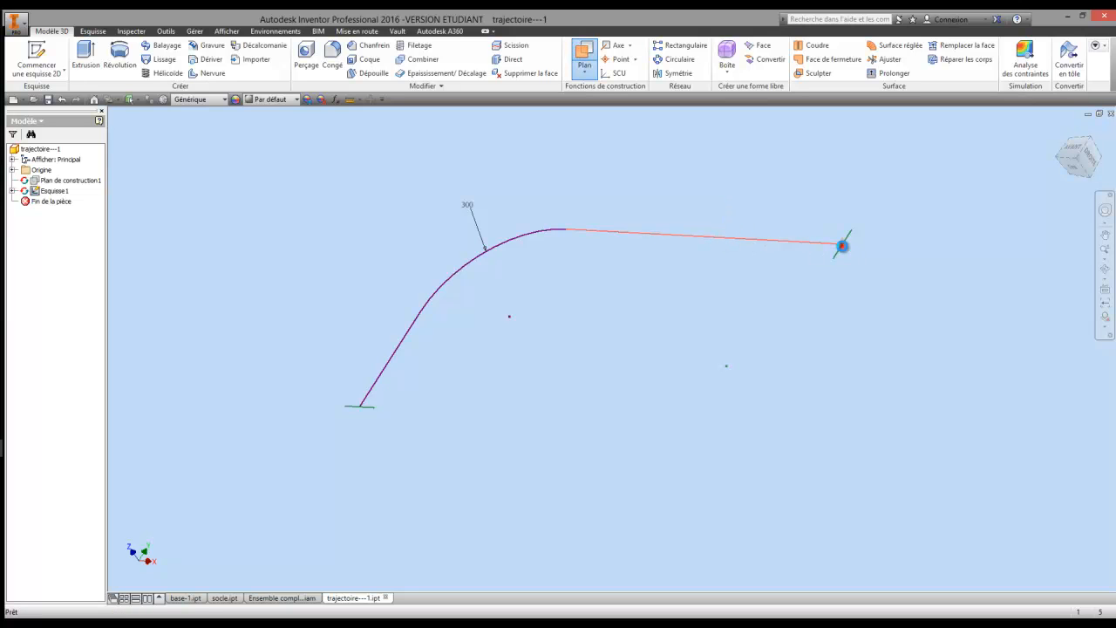
Create a work plane perpendicular to the short path line at its free endpoint.
left_click(391, 352)
left_click(584, 57)
left_click(386, 366)
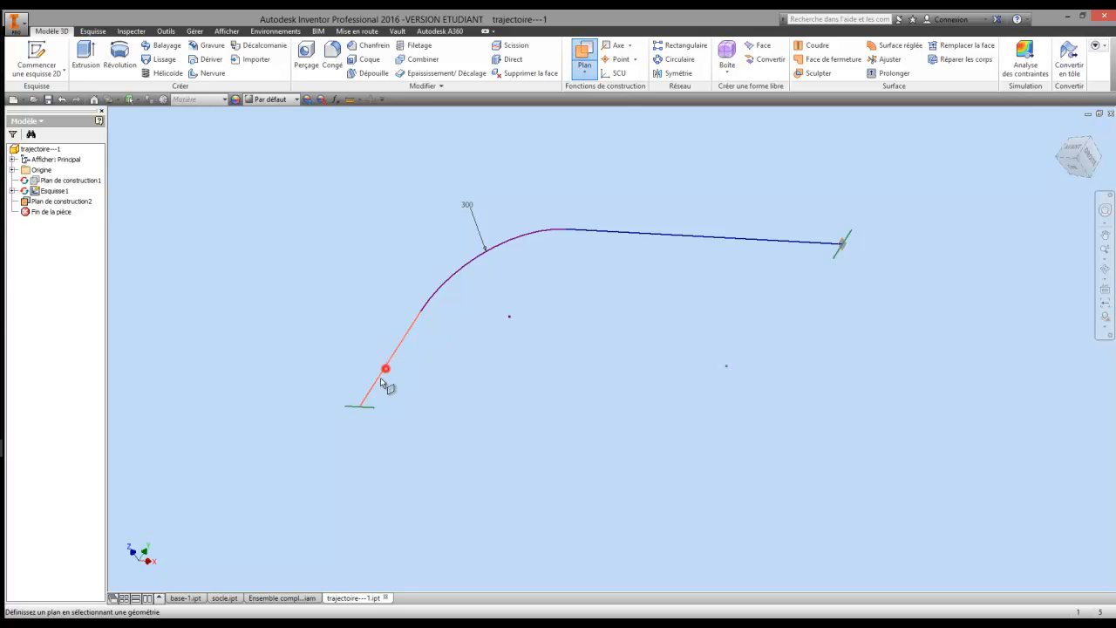
left_click(358, 408)
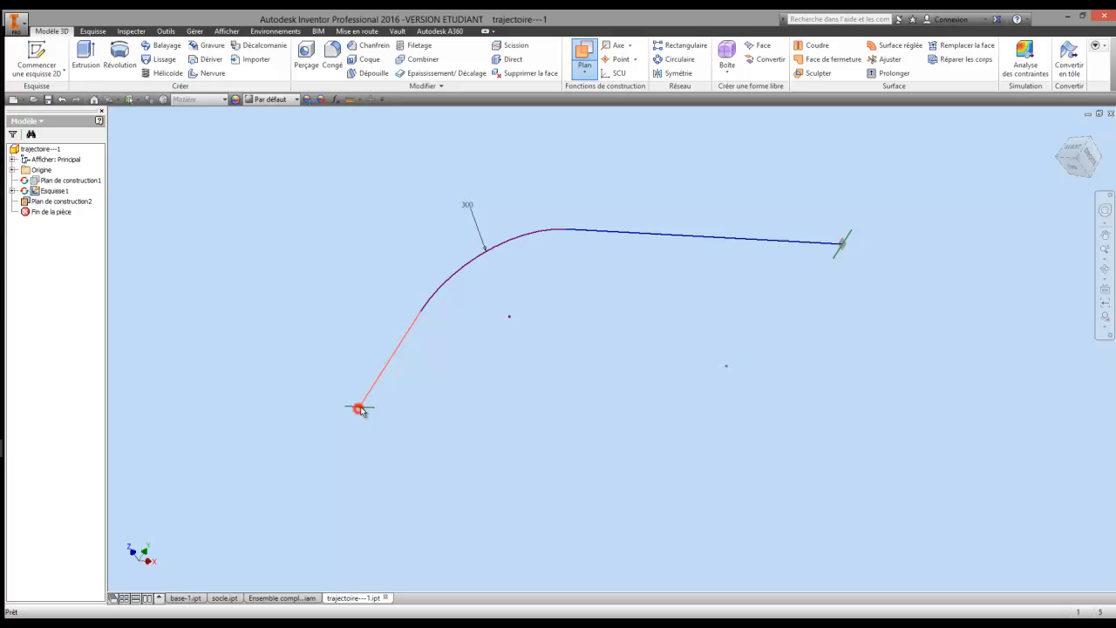
right_click(542, 366)
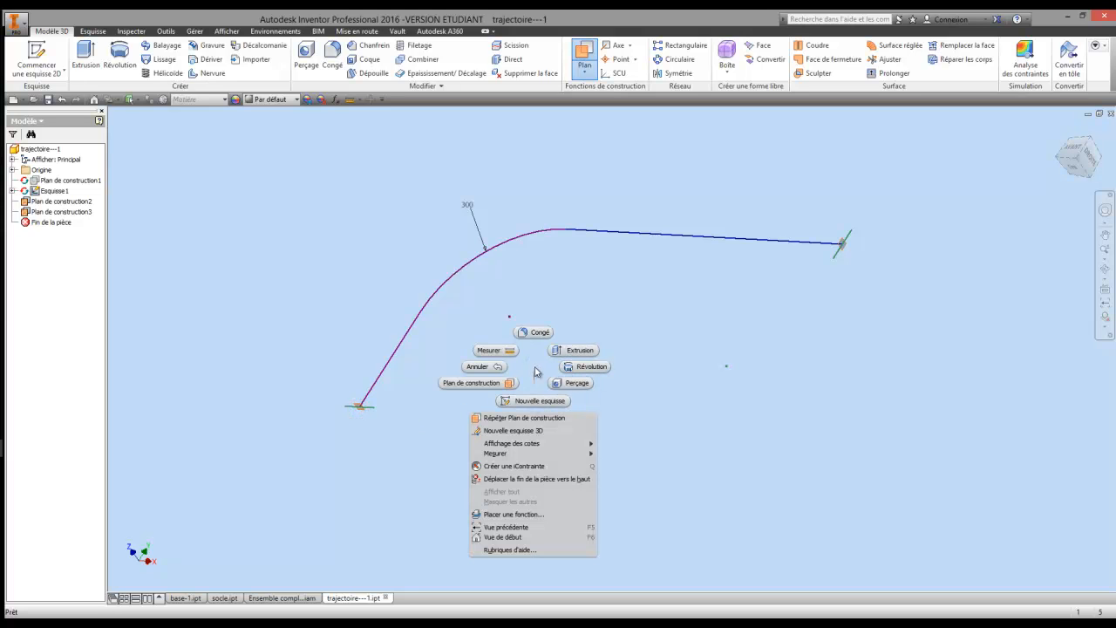
left_click(535, 369)
Place a work point on the free endpoint of the long path line.
middle_click_drag(587, 312, 461, 309)
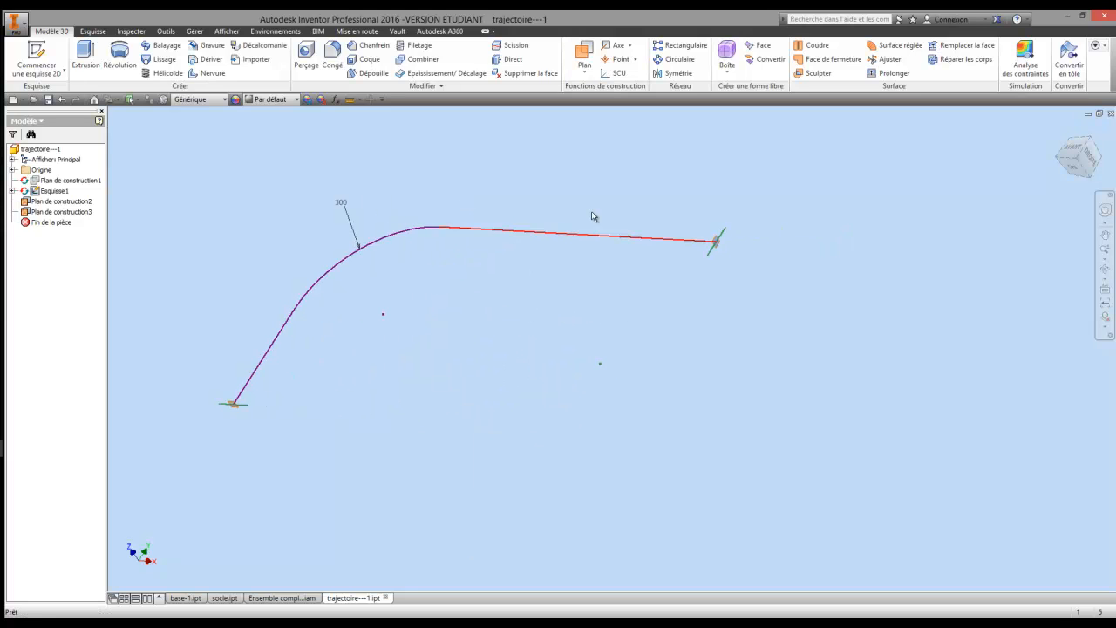
left_click(621, 59)
scroll(715, 237, "up", 4)
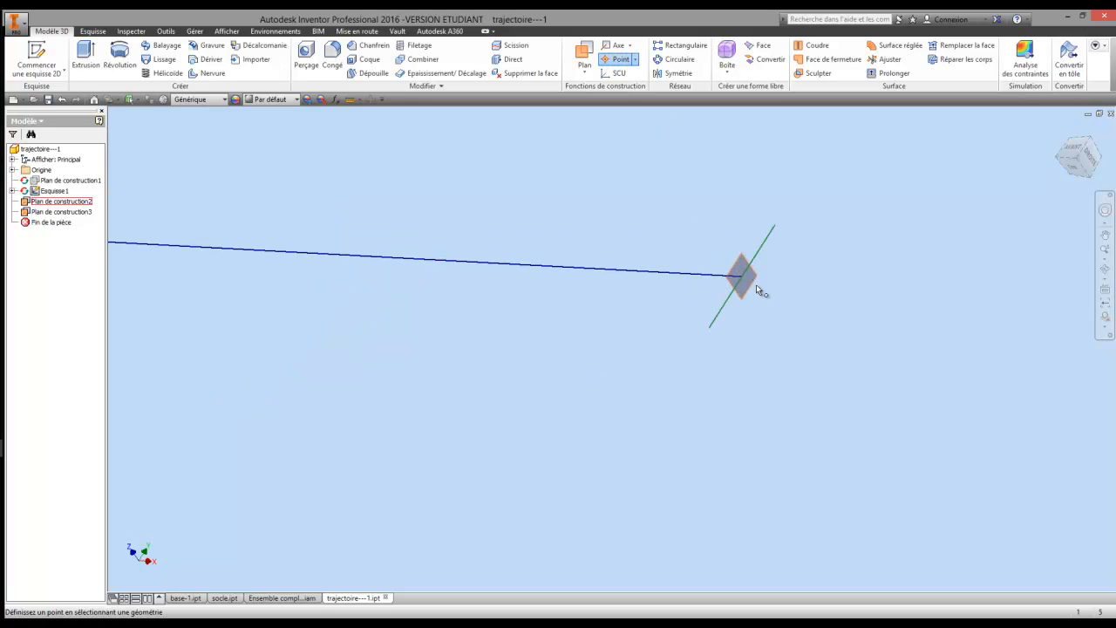
scroll(755, 284, "up", 5)
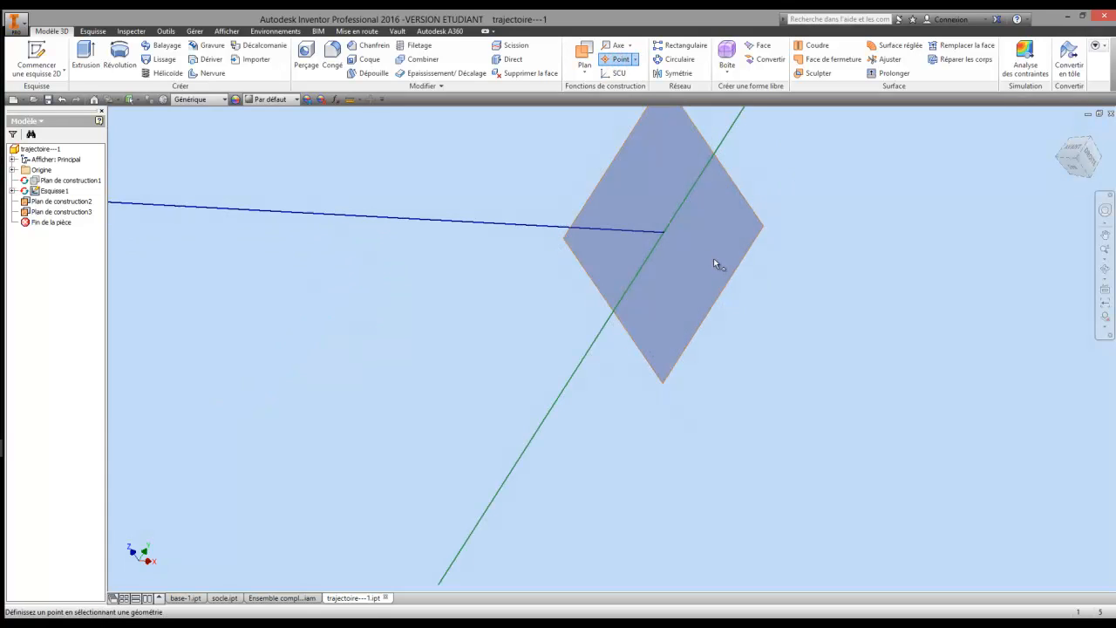
left_click(663, 237)
right_click(796, 257)
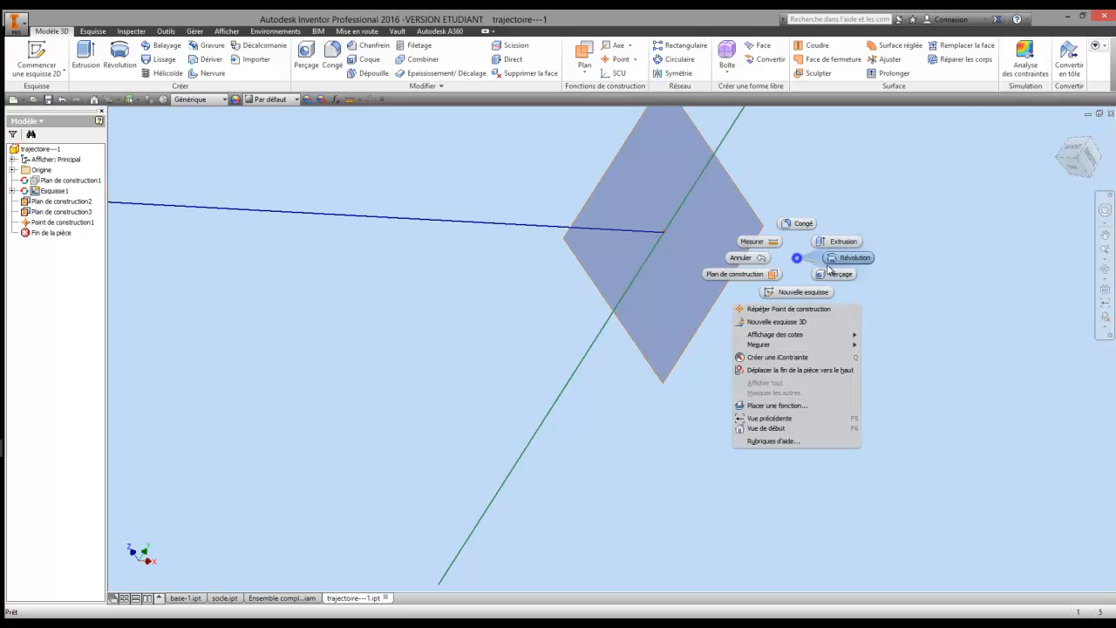
left_click(881, 297)
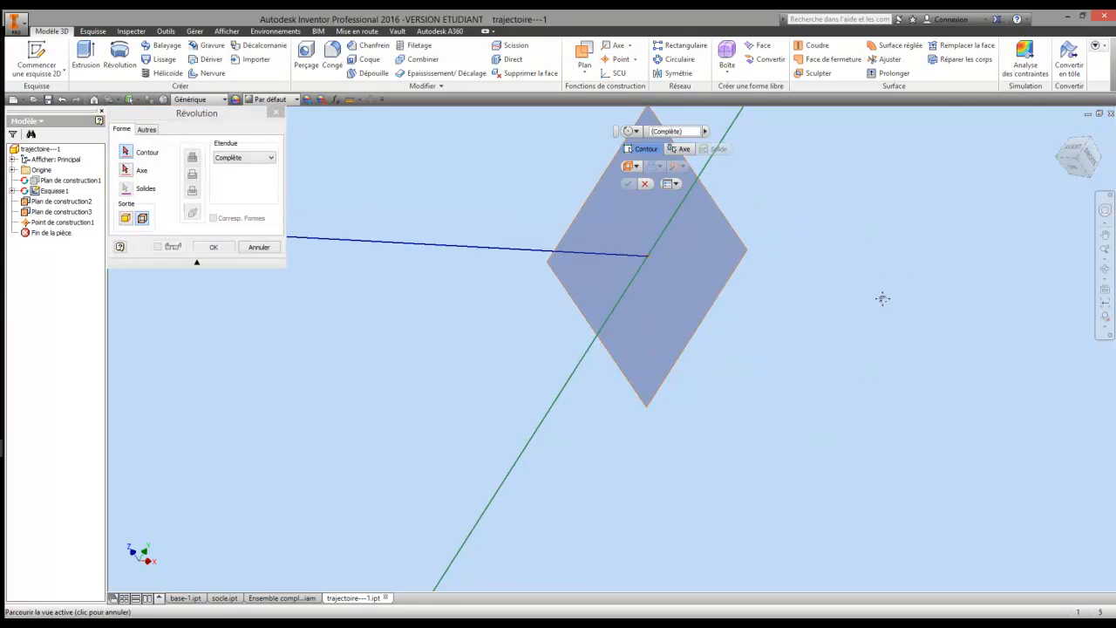
left_click(259, 246)
Start a rectangular pattern of the endpoint work point, using the path sketch as the first direction.
scroll(320, 274, "down", 3)
middle_click_drag(369, 301, 526, 324)
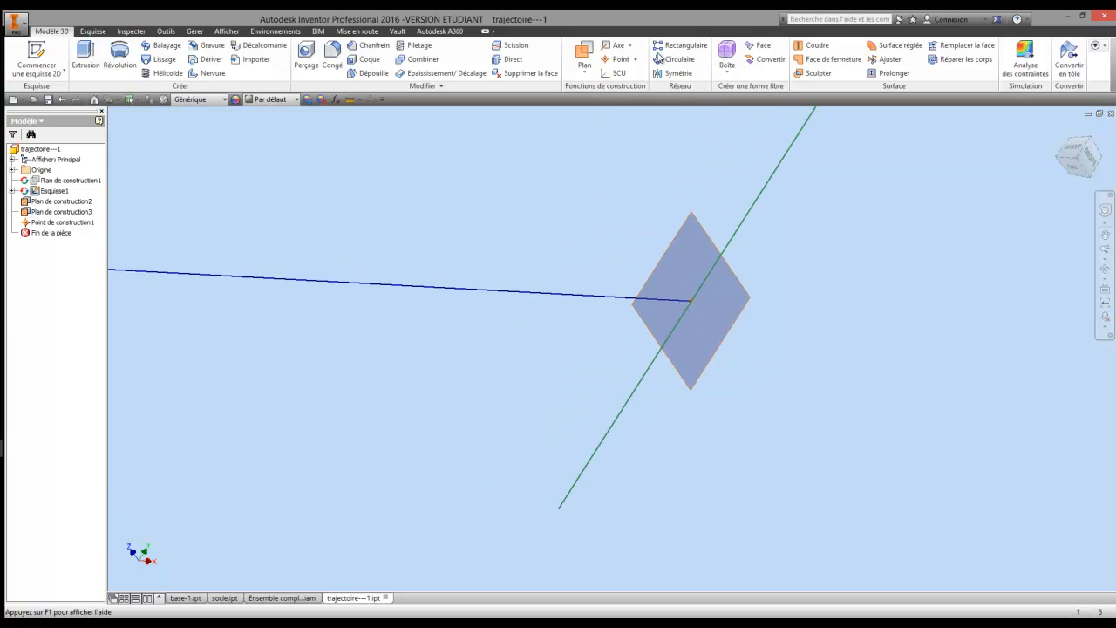
left_click(670, 46)
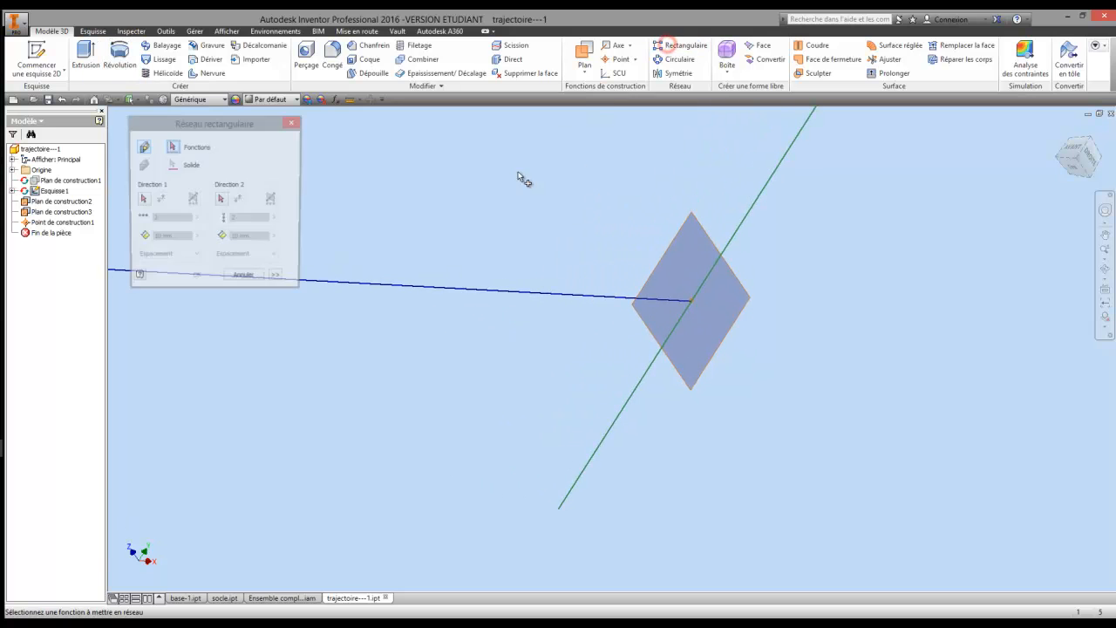
left_click(690, 299)
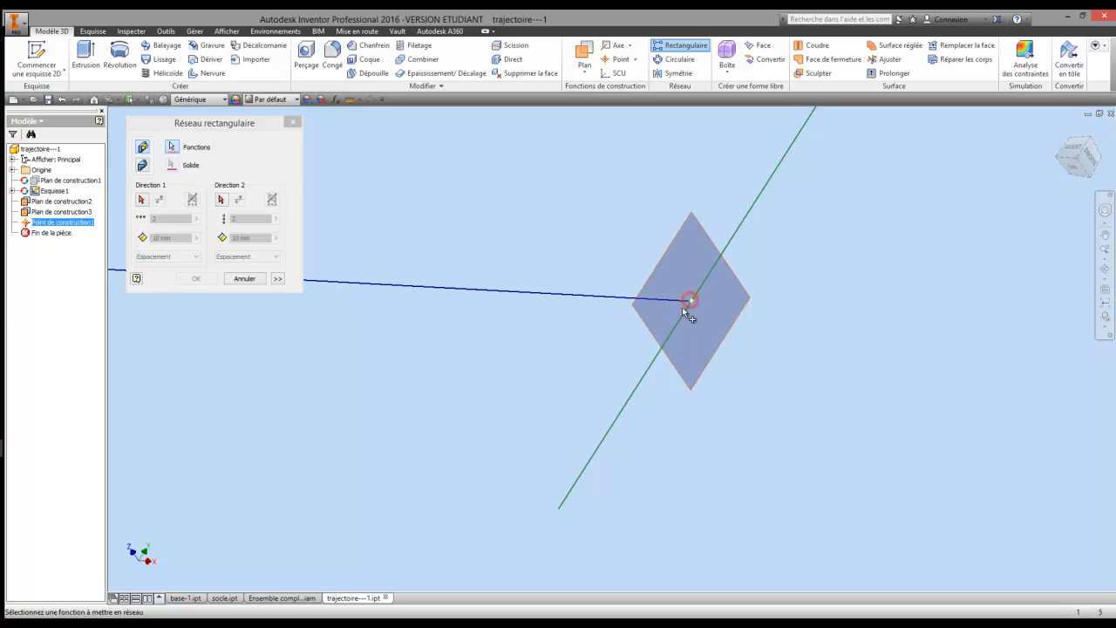
left_click(143, 200)
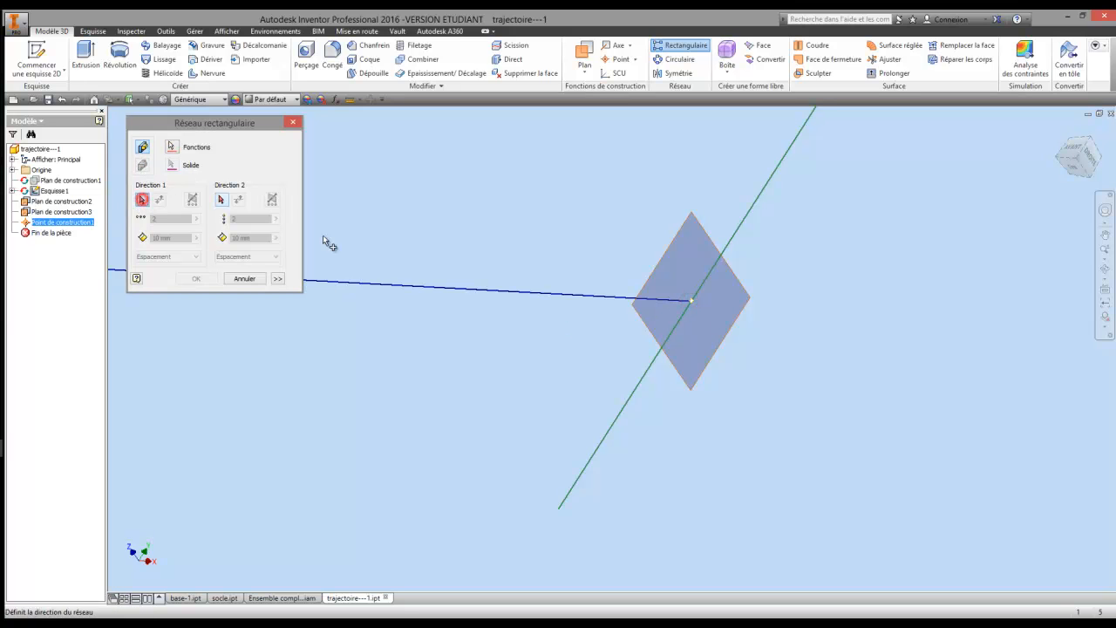
left_click(404, 289)
scroll(413, 336, "up", 3)
middle_click_drag(387, 362, 848, 335)
scroll(699, 399, "up", 2)
mouse_move(593, 382)
middle_mouse_down()
mouse_move(563, 313)
mouse_move(588, 311)
middle_mouse_up()
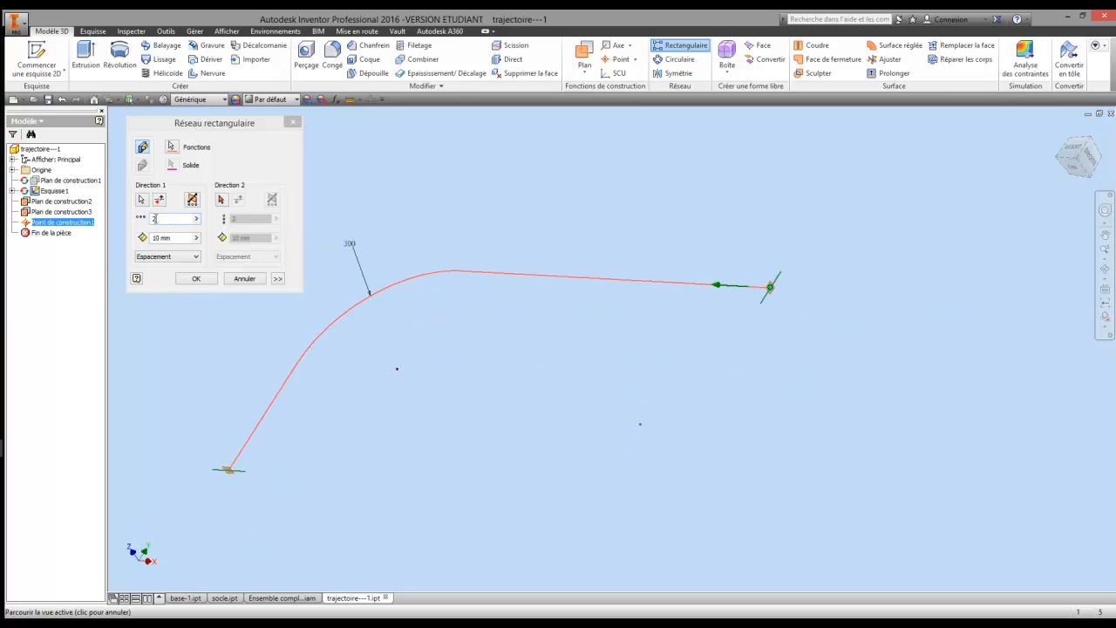
Set the work point pattern to 90 instances with a spacing of 19.354 mm along the path.
left_click(154, 222)
left_click_drag(158, 219, 154, 222)
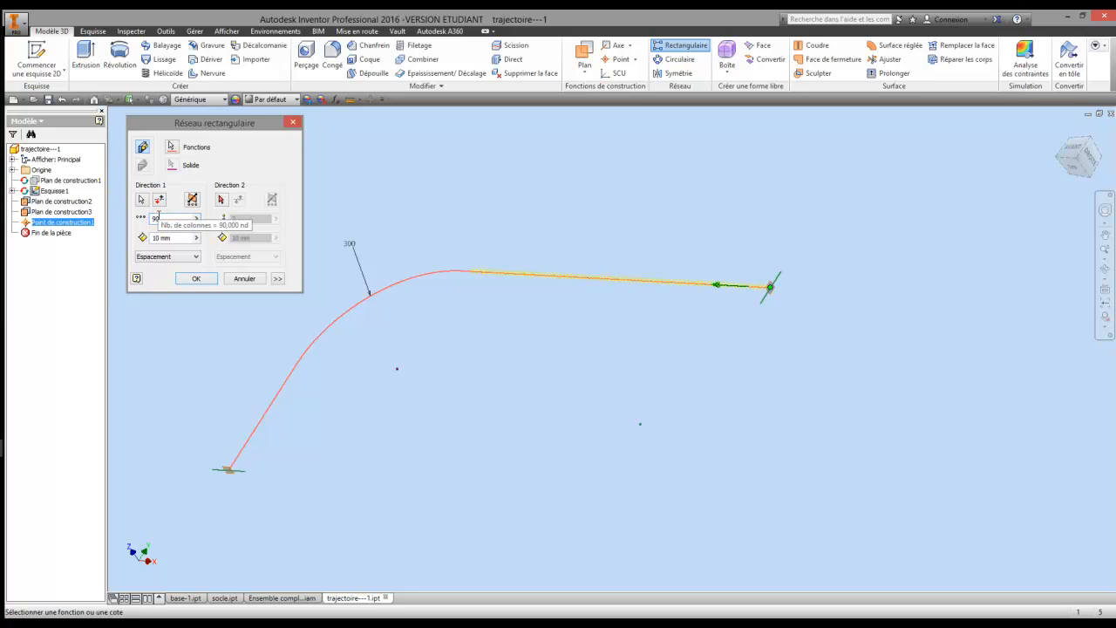
left_click(175, 238)
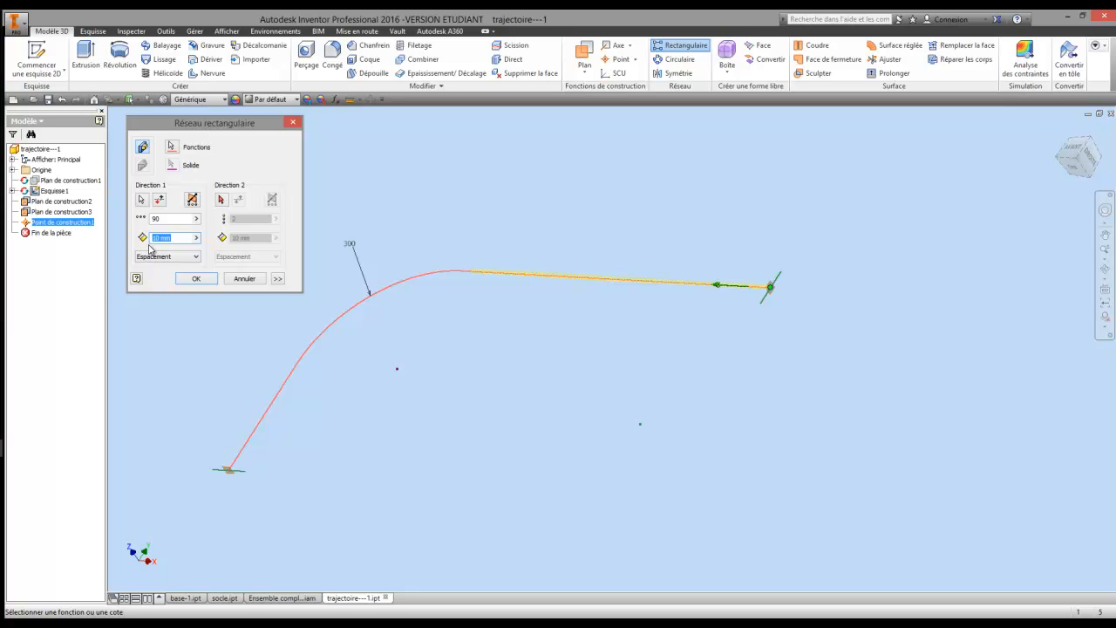
type("19.354")
left_click(192, 599)
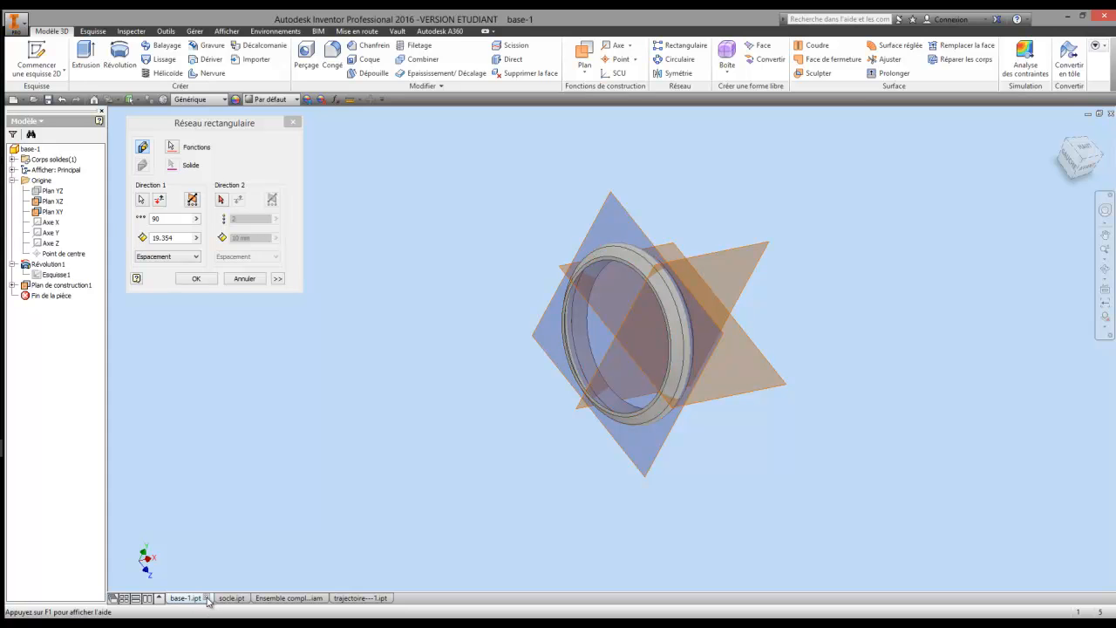
left_click(357, 598)
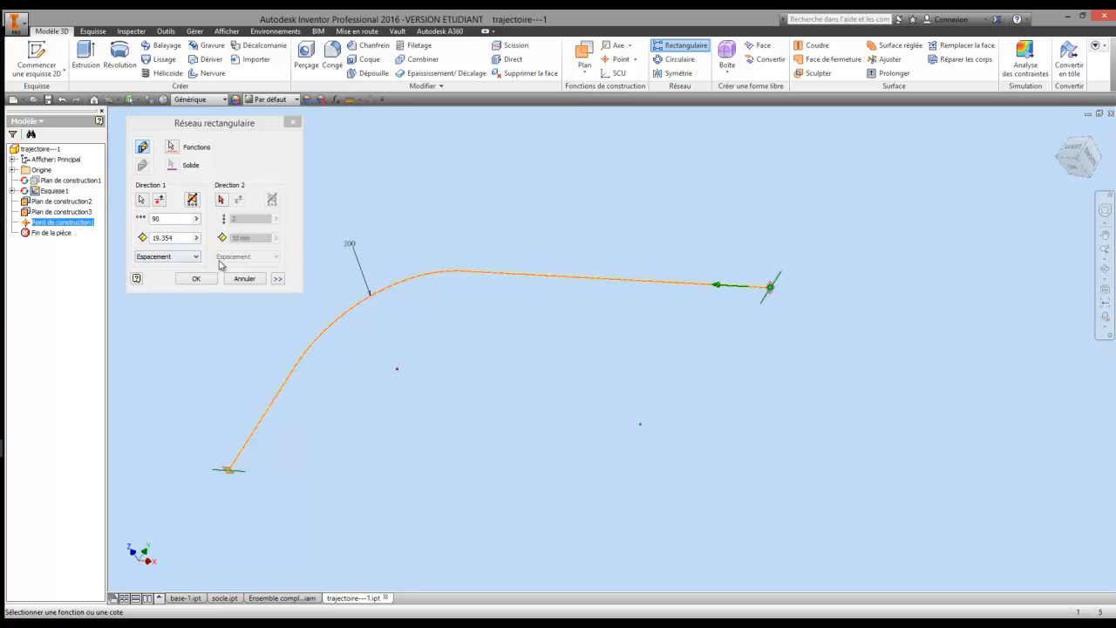
Set the pattern orientation to follow Direction1 with Adjust computation, and create the work point pattern.
left_click(278, 279)
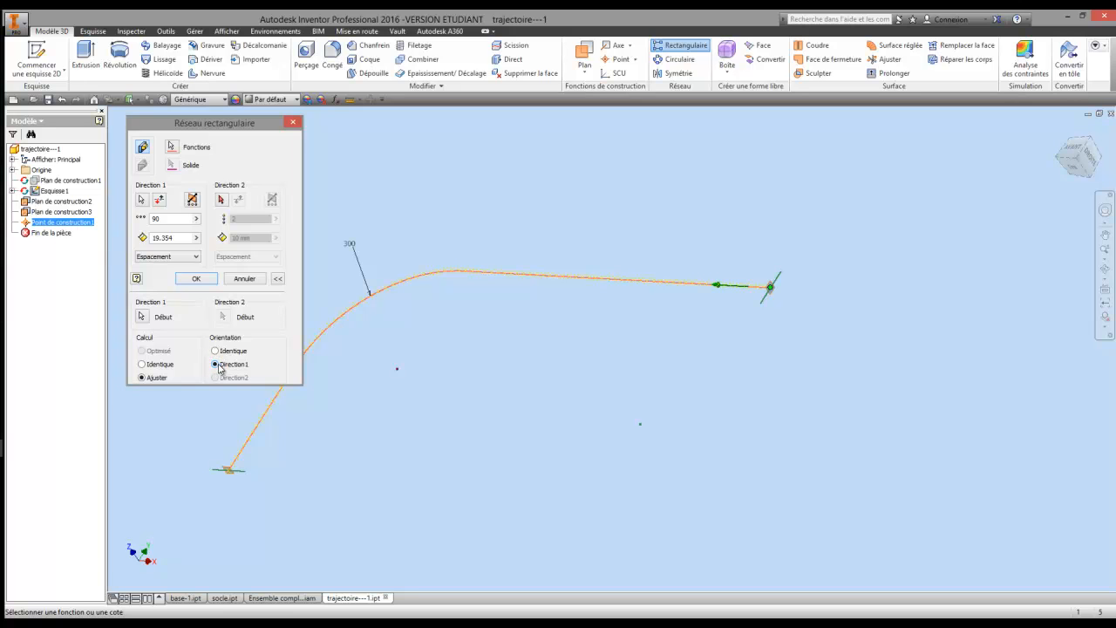
left_click(196, 278)
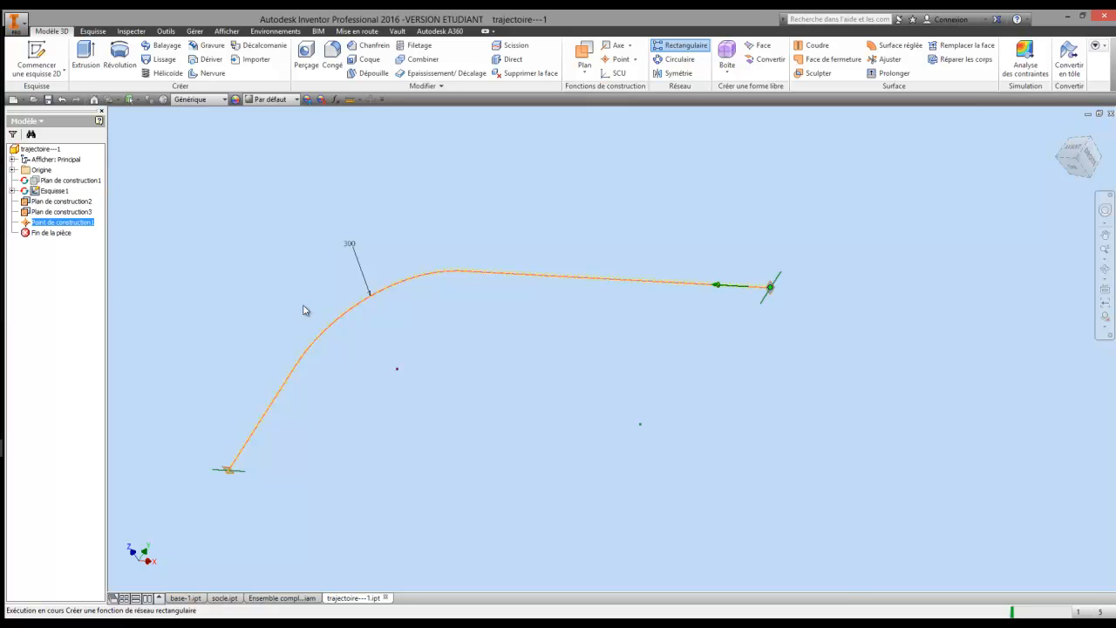
scroll(593, 331, "up", 3)
middle_click_drag(574, 327, 602, 309)
scroll(611, 299, "down", 6)
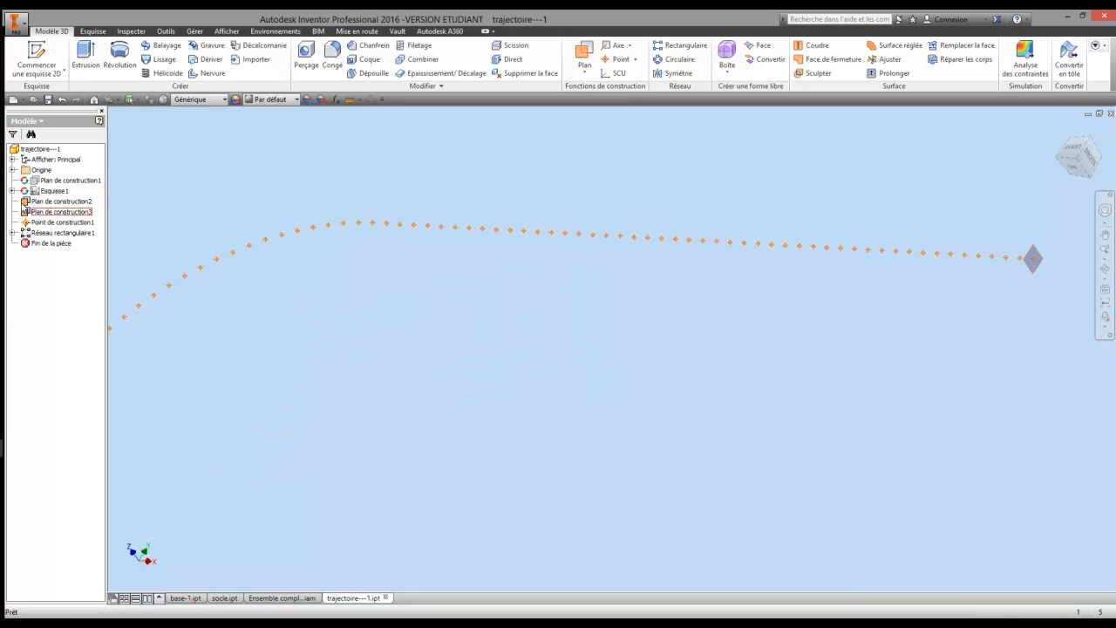
Make the path sketch Esquisse1 visible again.
right_click(36, 190)
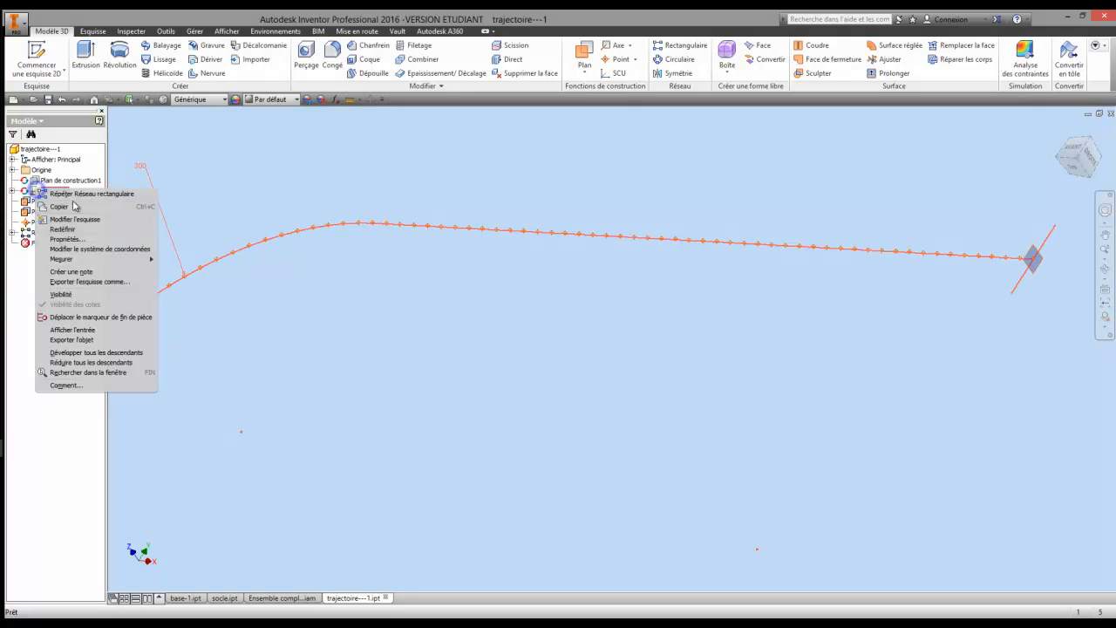
left_click(61, 294)
scroll(344, 337, "down", 5)
middle_click_drag(359, 337, 410, 329)
scroll(462, 304, "up", 2)
Start a new sketch on the work plane at the long path line's free endpoint.
key("F4")
mouse_move(552, 266)
left_mouse_down()
mouse_move(543, 288)
mouse_move(518, 287)
mouse_move(539, 233)
left_mouse_up()
mouse_move(595, 157)
left_mouse_down()
mouse_move(722, 207)
mouse_move(739, 162)
mouse_move(528, 306)
mouse_move(501, 352)
mouse_move(483, 269)
left_mouse_up()
right_click(478, 275)
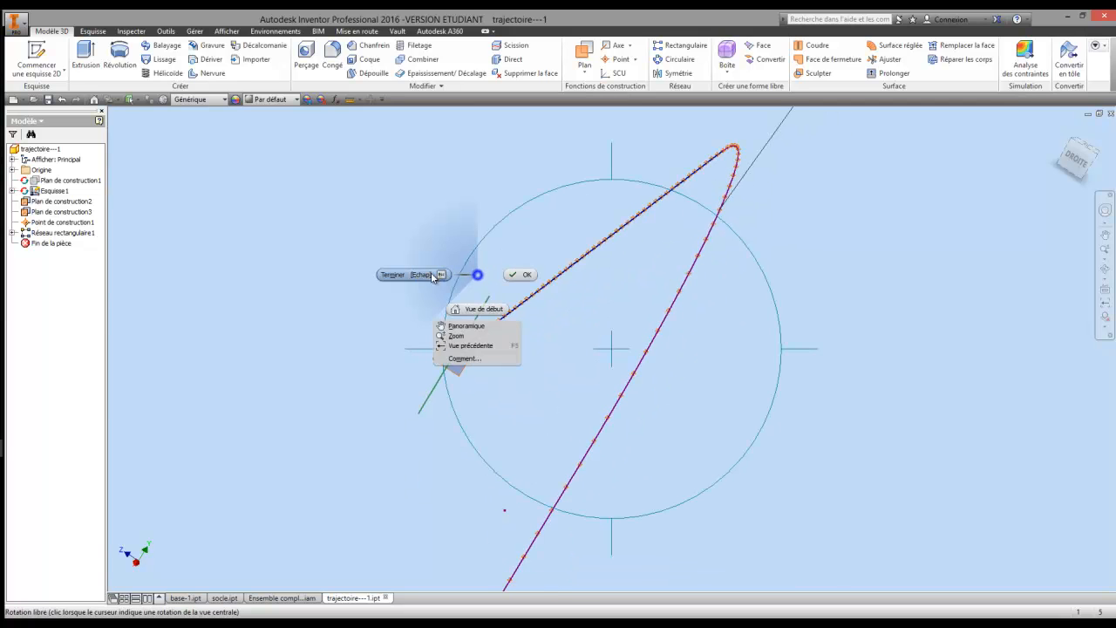
left_click(413, 275)
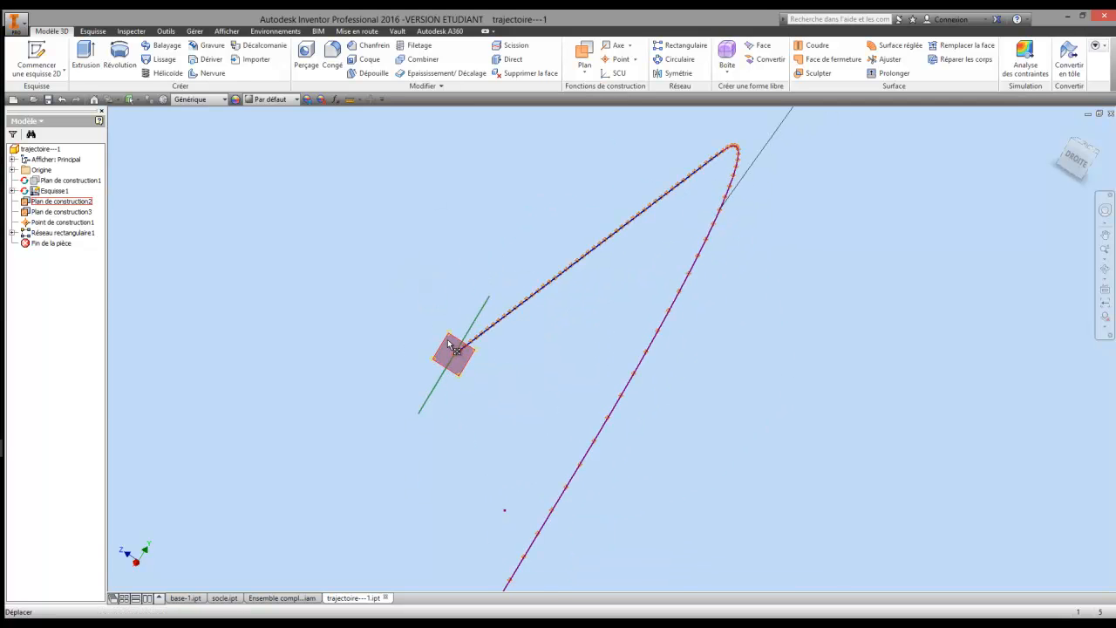
scroll(453, 345, "up", 5)
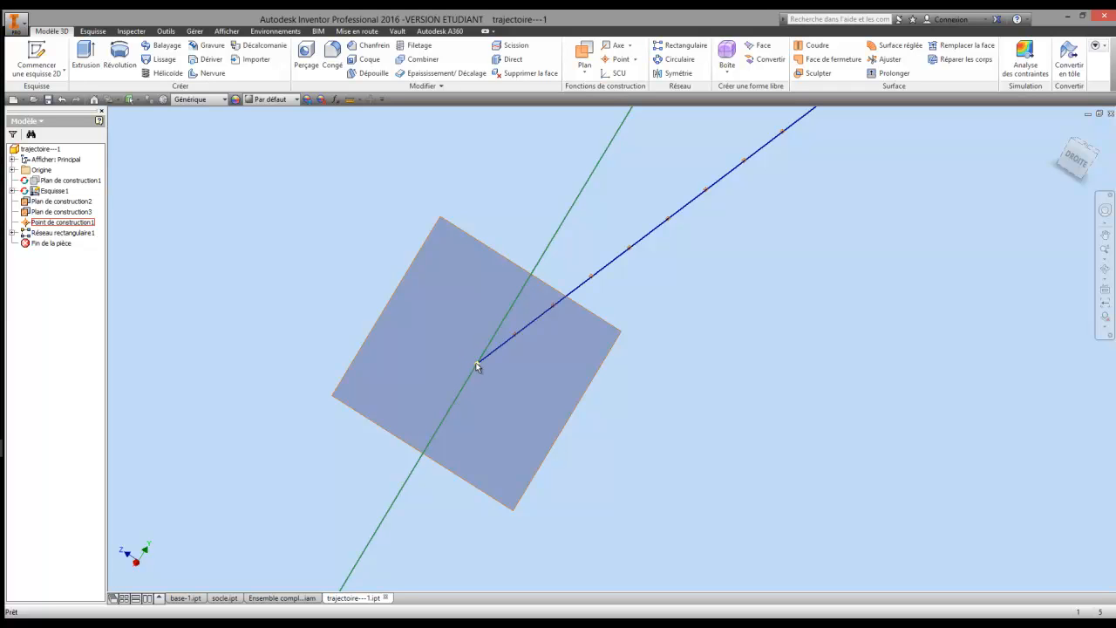
right_click(437, 223)
left_click(439, 253)
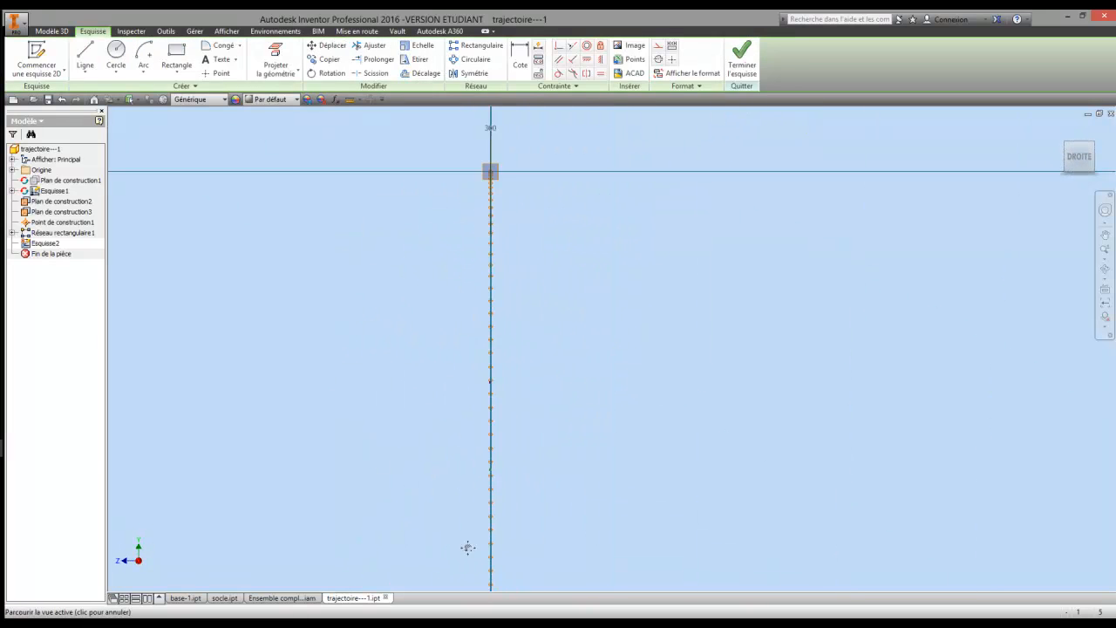
Project the long path line's endpoint at the work plane's centre into the sketch.
scroll(467, 396, "up", 5)
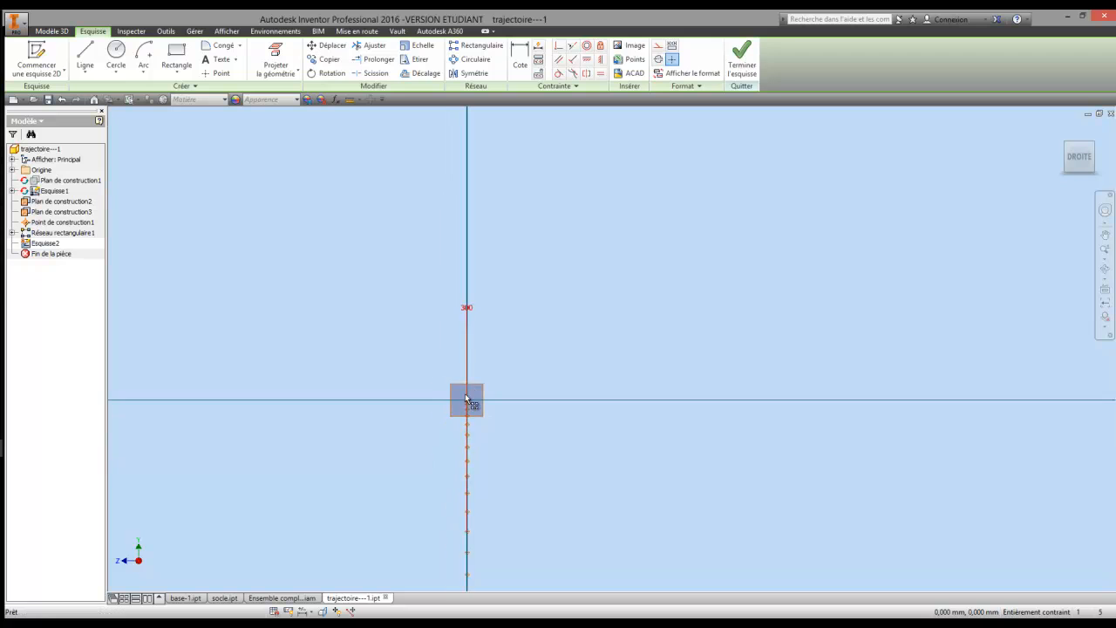
scroll(470, 399, "up", 3)
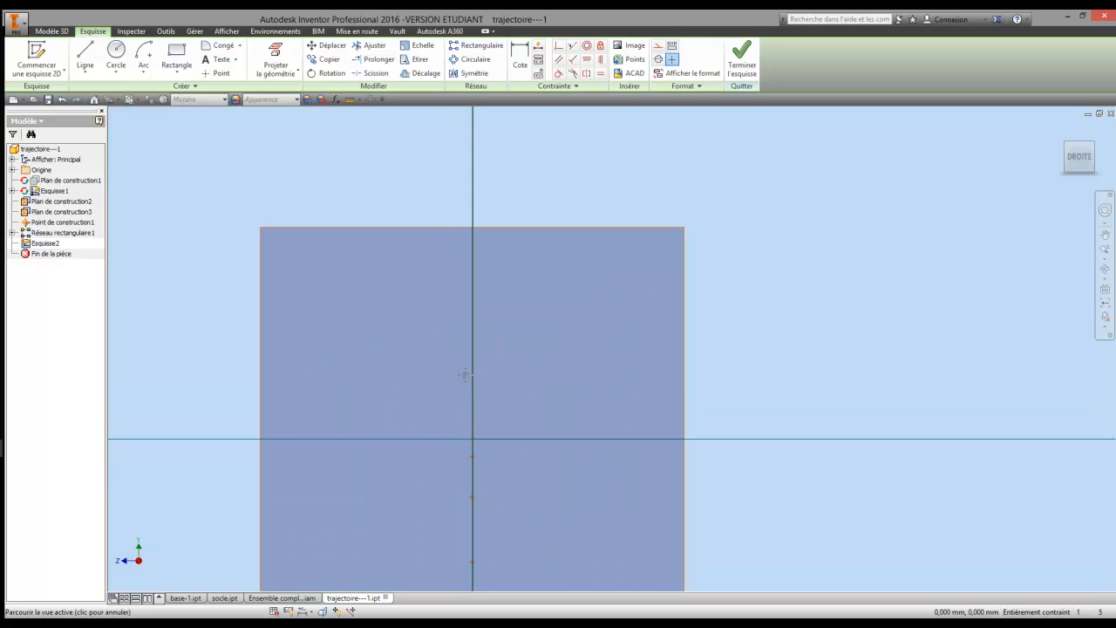
left_click(296, 58)
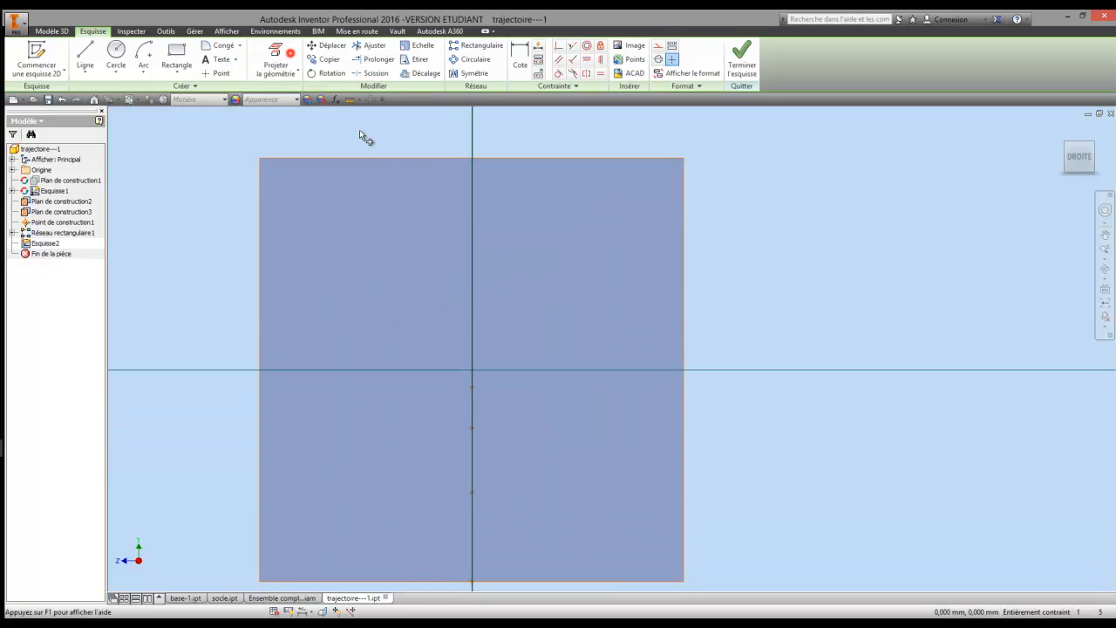
left_click(473, 371)
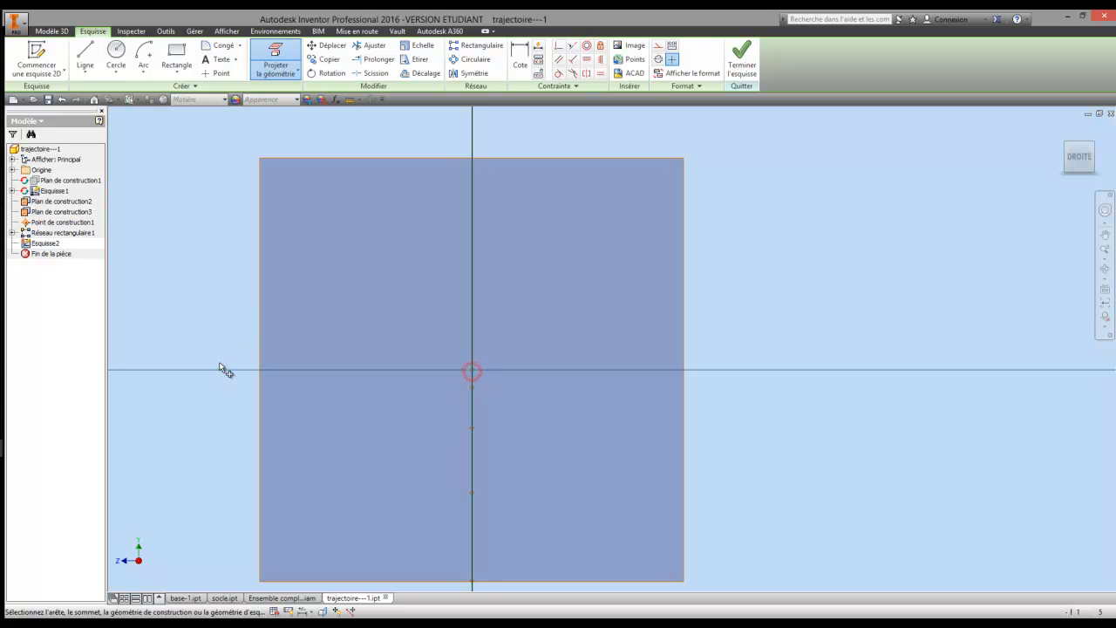
Draw a circle of 98.456 mm diameter centred on the projected path endpoint.
left_click(118, 54)
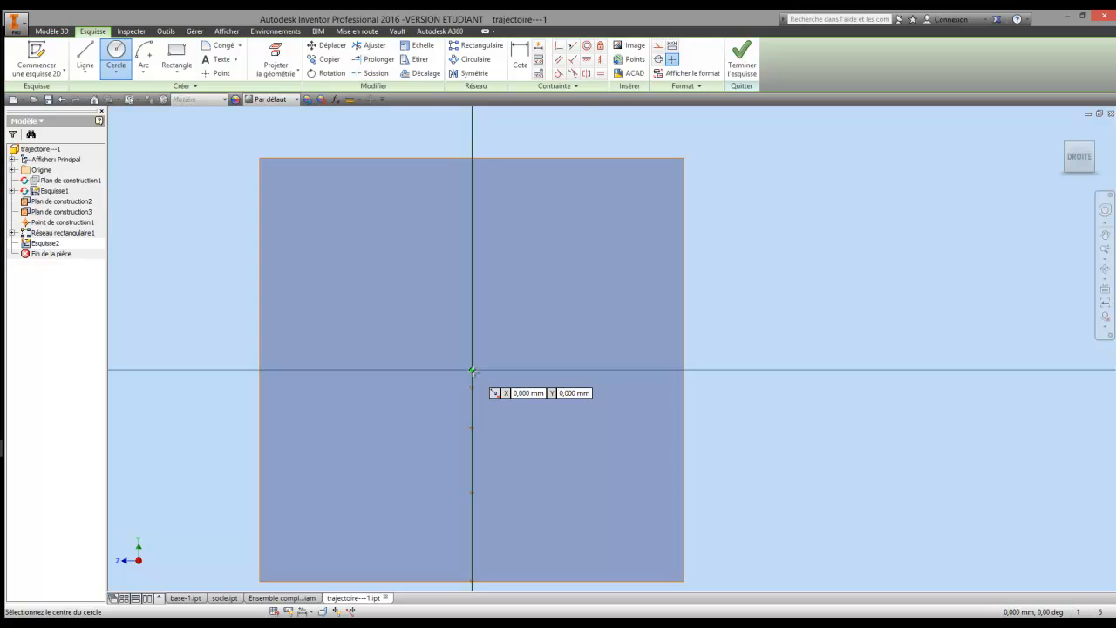
left_click(472, 370)
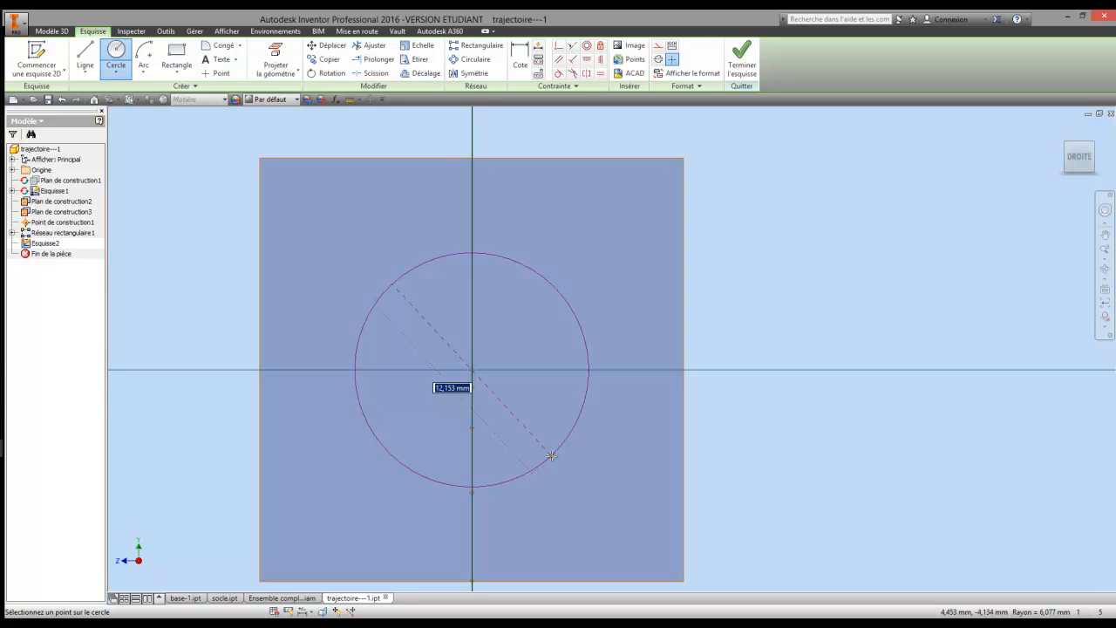
type("98,456")
key("Return")
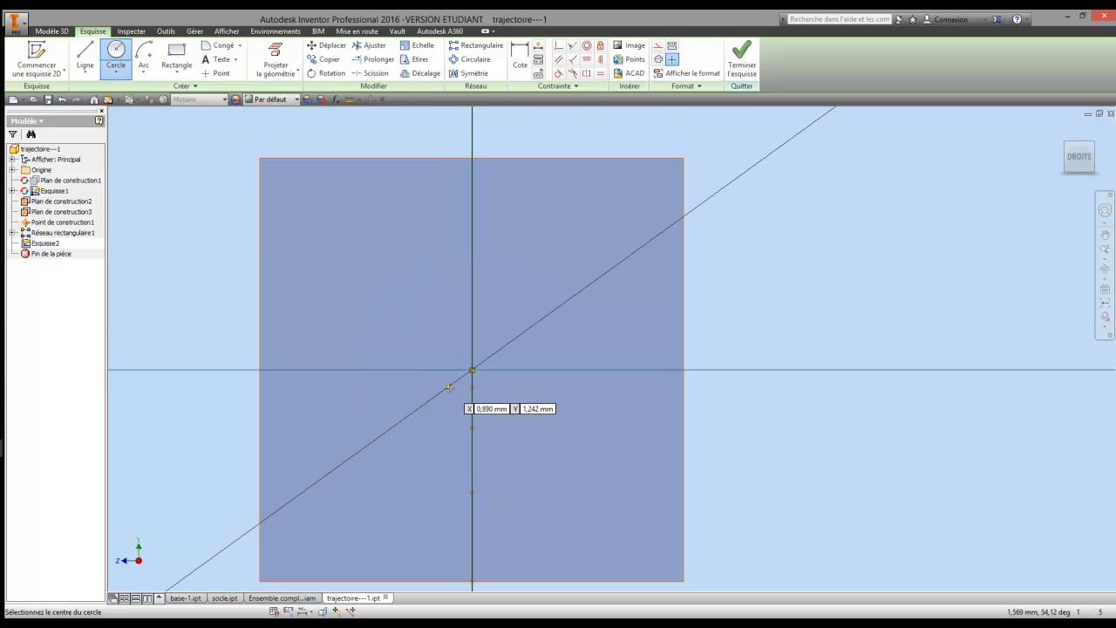
Draw a concentric outer circle of 102.946 mm diameter and finish the sketch.
scroll(549, 301, "down", 5)
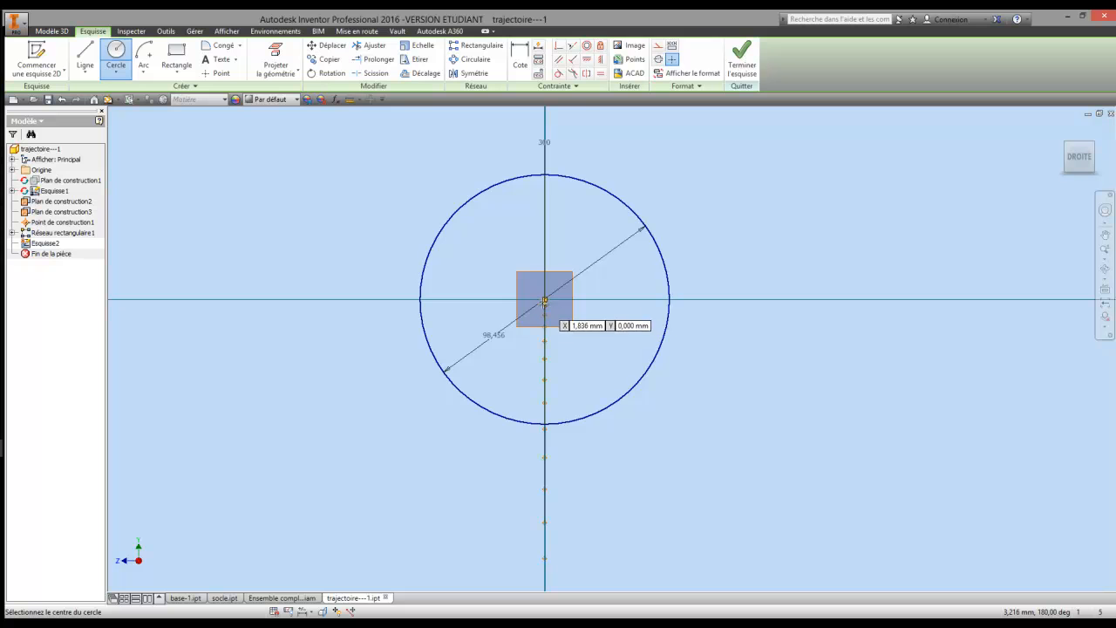
left_click(545, 301)
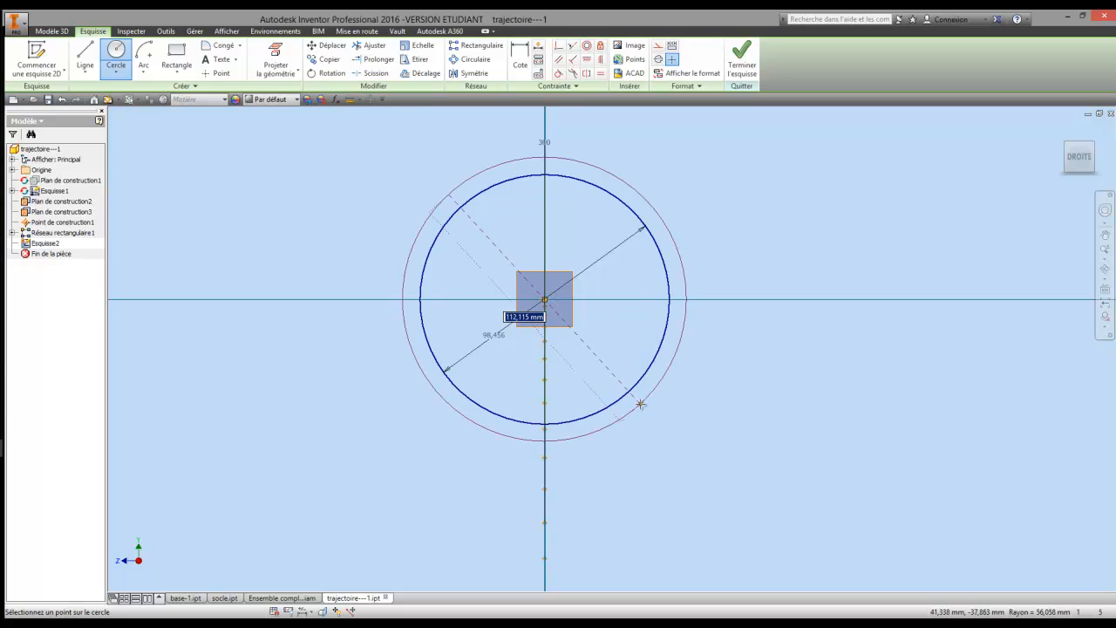
type("1")
key("Return")
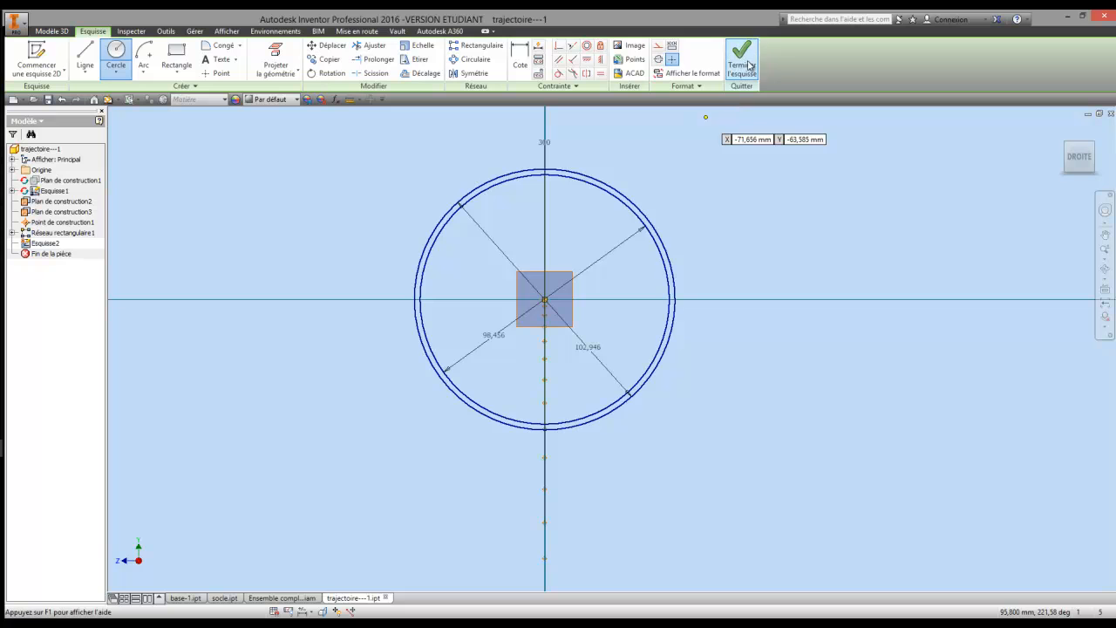
left_click(748, 64)
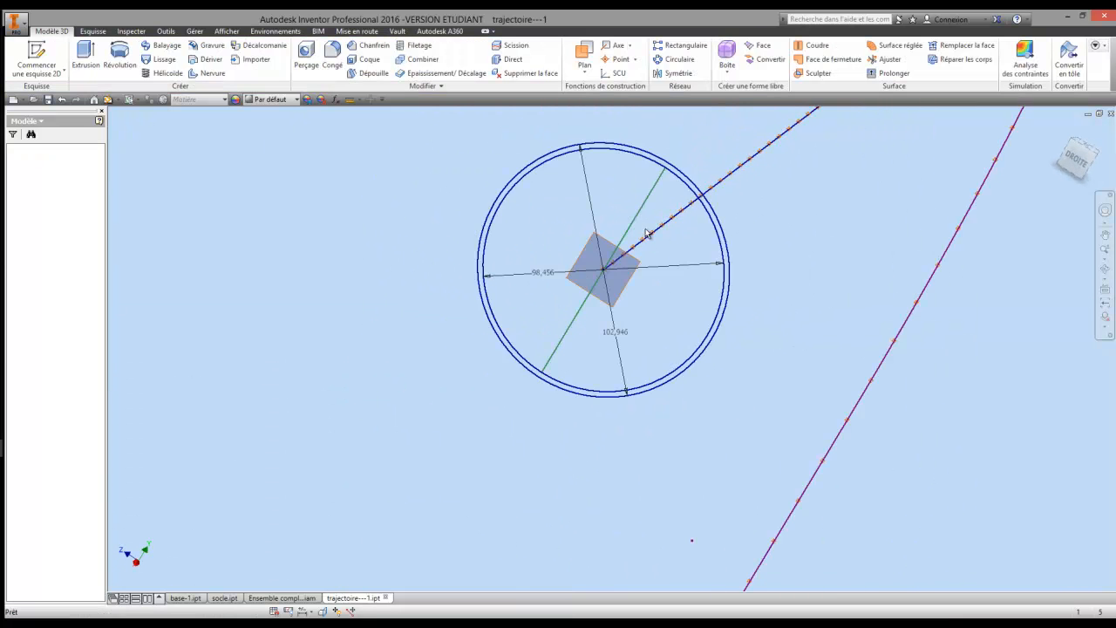
Start a new sketch on the work plane at the short path line's free endpoint.
scroll(627, 253, "down", 3)
mouse_move(615, 262)
middle_mouse_down("shift")
mouse_move(609, 292)
mouse_move(629, 306)
mouse_move(692, 297)
middle_mouse_up("shift")
right_click(694, 296)
left_click(609, 296)
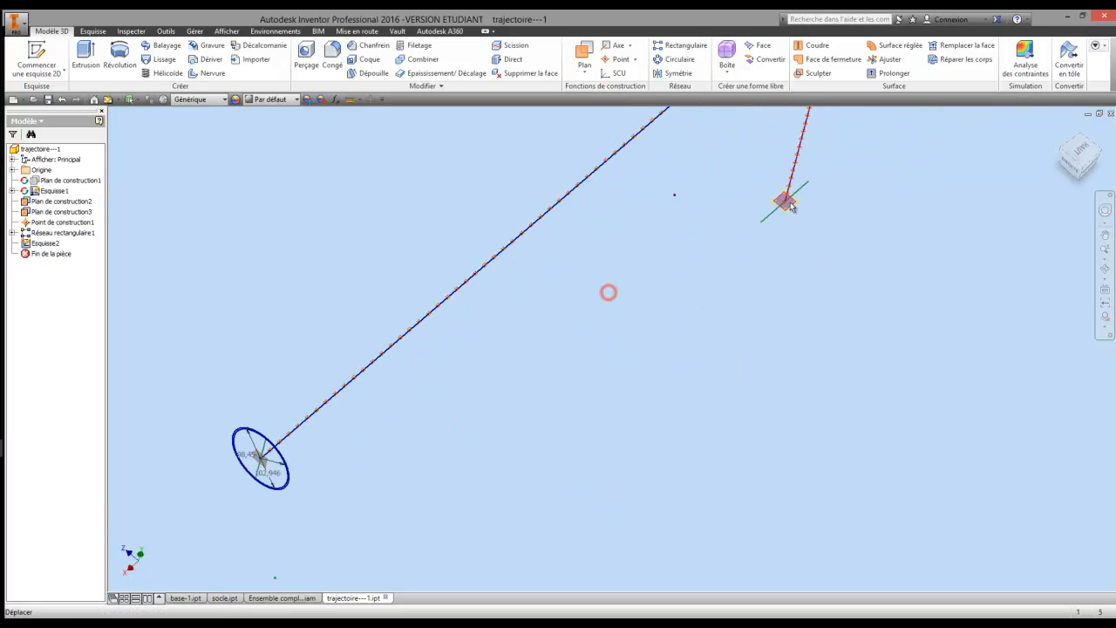
scroll(802, 212, "up", 5)
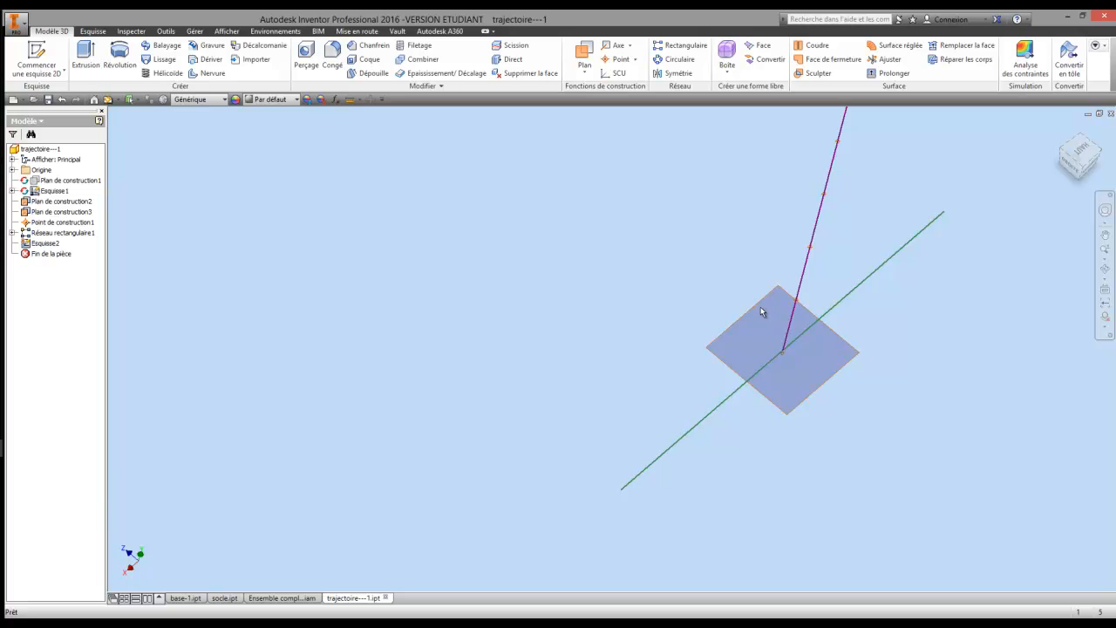
left_click(761, 303)
right_click(764, 304)
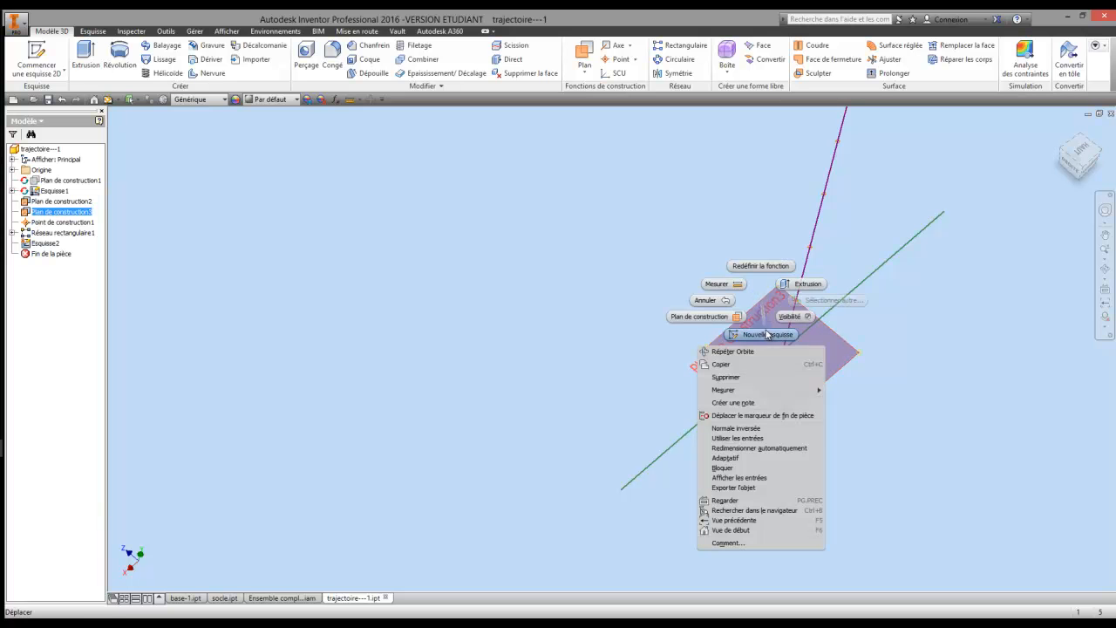
left_click(765, 334)
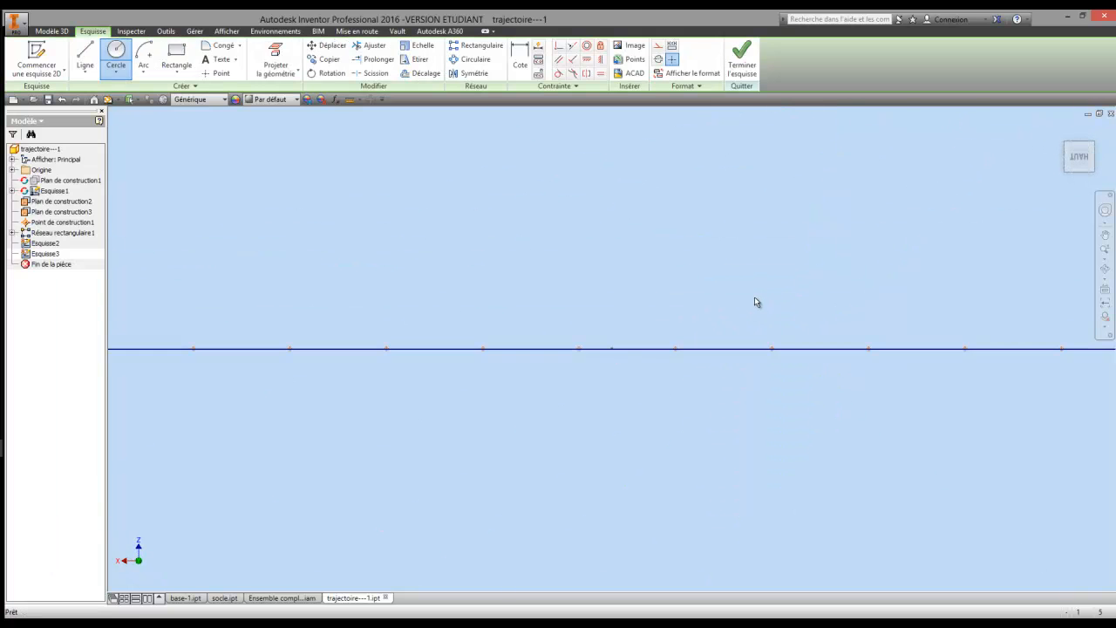
Project the short path line's endpoint at the work plane's centre into the new sketch.
left_click(1105, 302)
mouse_move(845, 286)
left_mouse_down()
mouse_move(756, 290)
mouse_move(941, 281)
mouse_move(934, 294)
mouse_move(930, 279)
left_mouse_up()
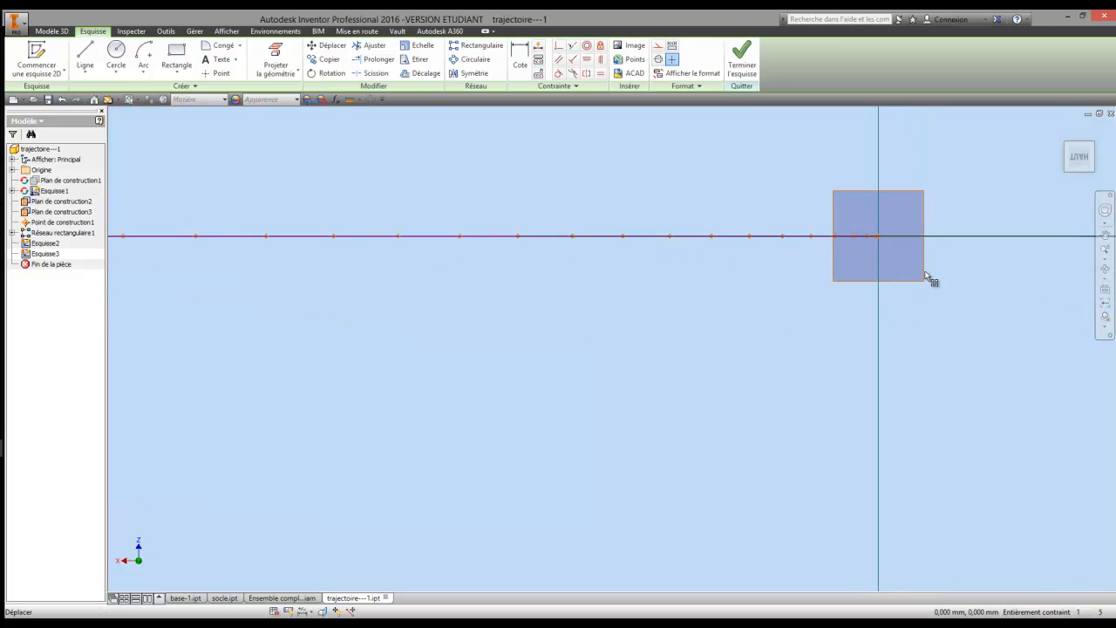
scroll(930, 279, "up", 3)
left_click(294, 58)
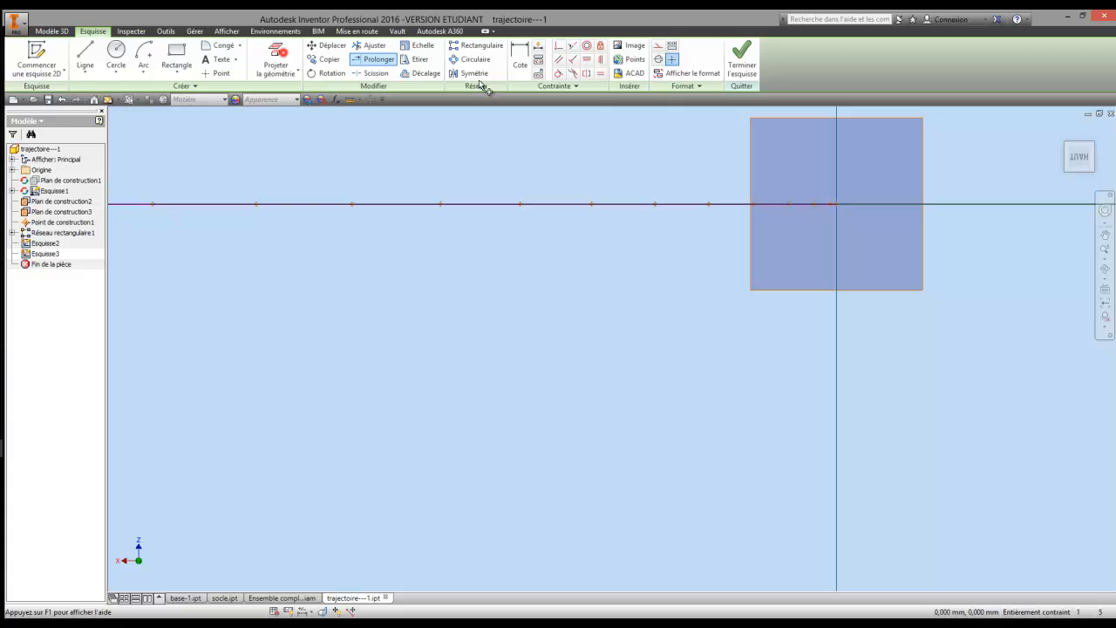
left_click(838, 205)
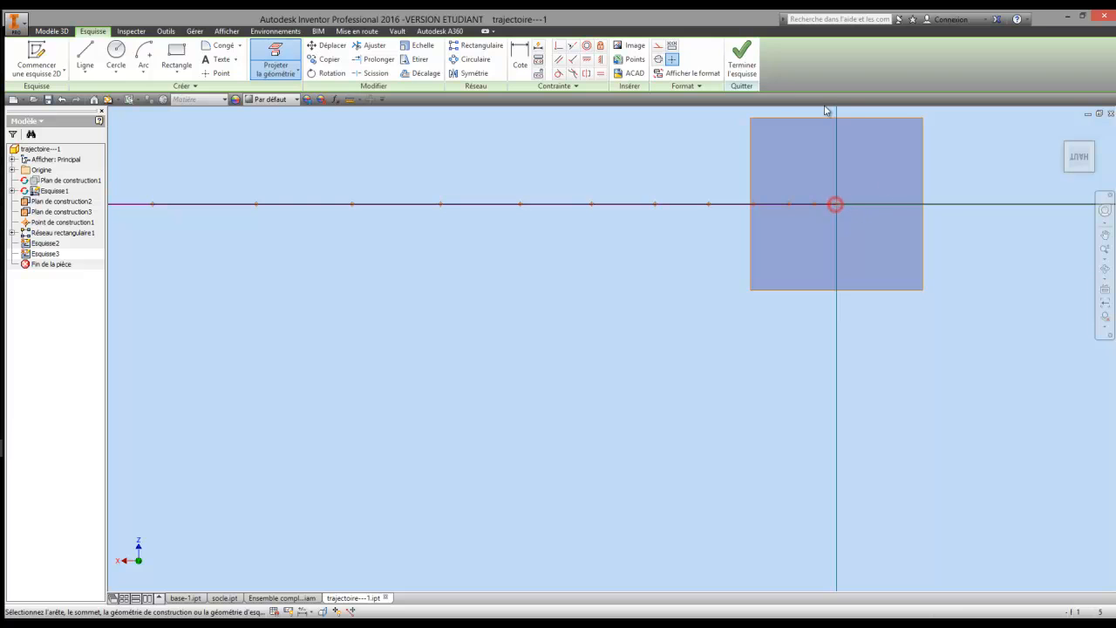
Finish the endpoint sketch and sweep the ring profile between the two concentric circles along the whole path as a solid.
left_click(758, 73)
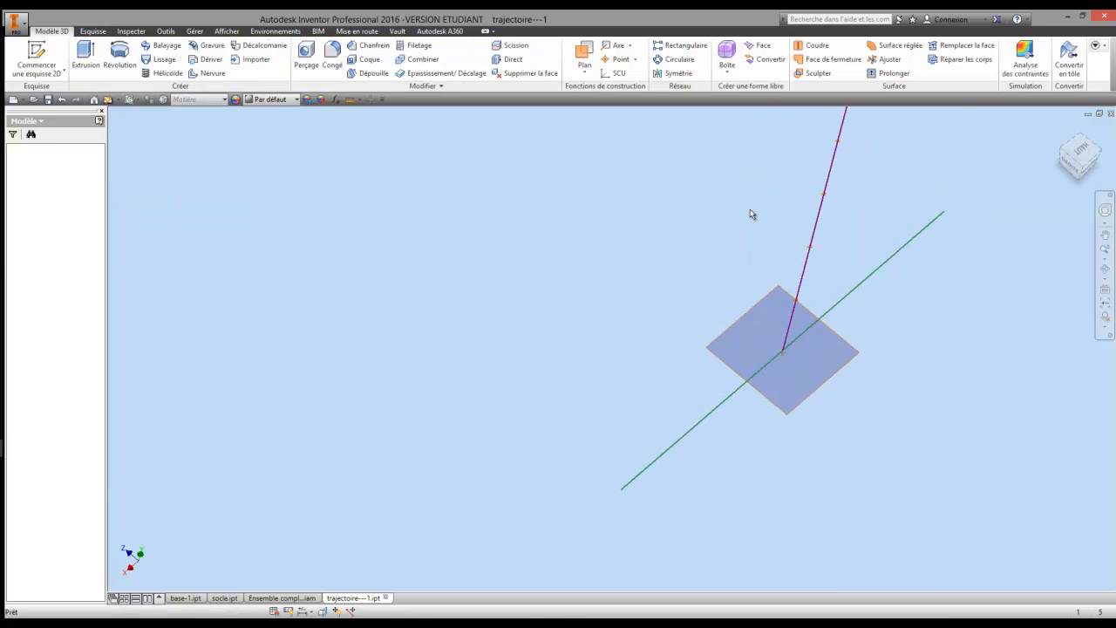
scroll(697, 244, "up", 5)
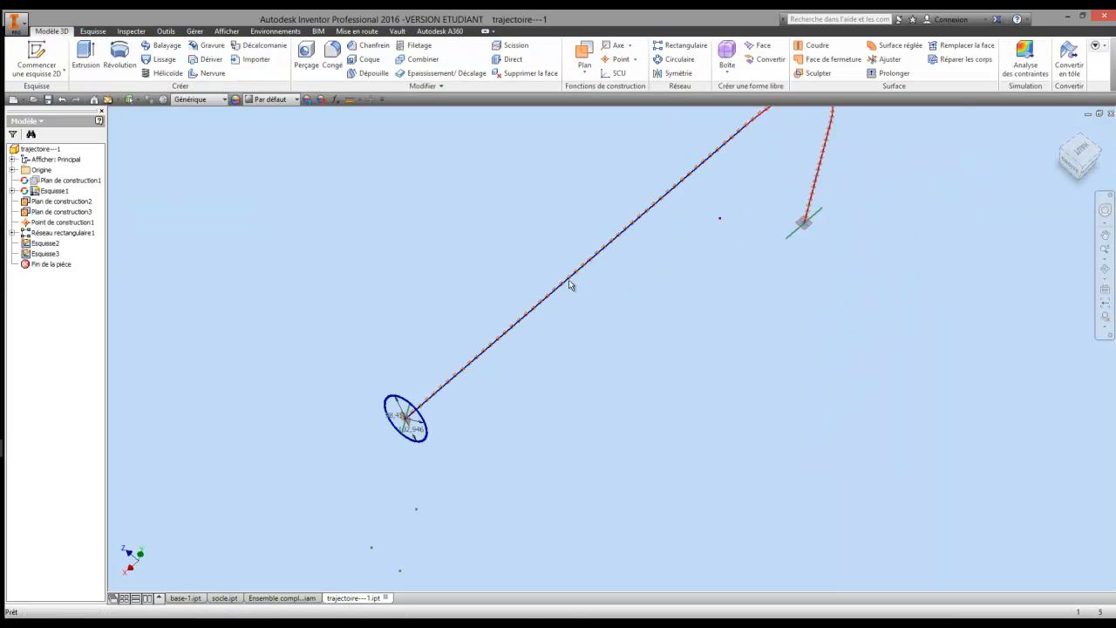
key("F4")
left_click_drag(556, 174, 683, 250)
scroll(685, 270, "up", 5)
middle_click_drag(631, 220, 618, 212)
key("F4")
left_click(546, 214)
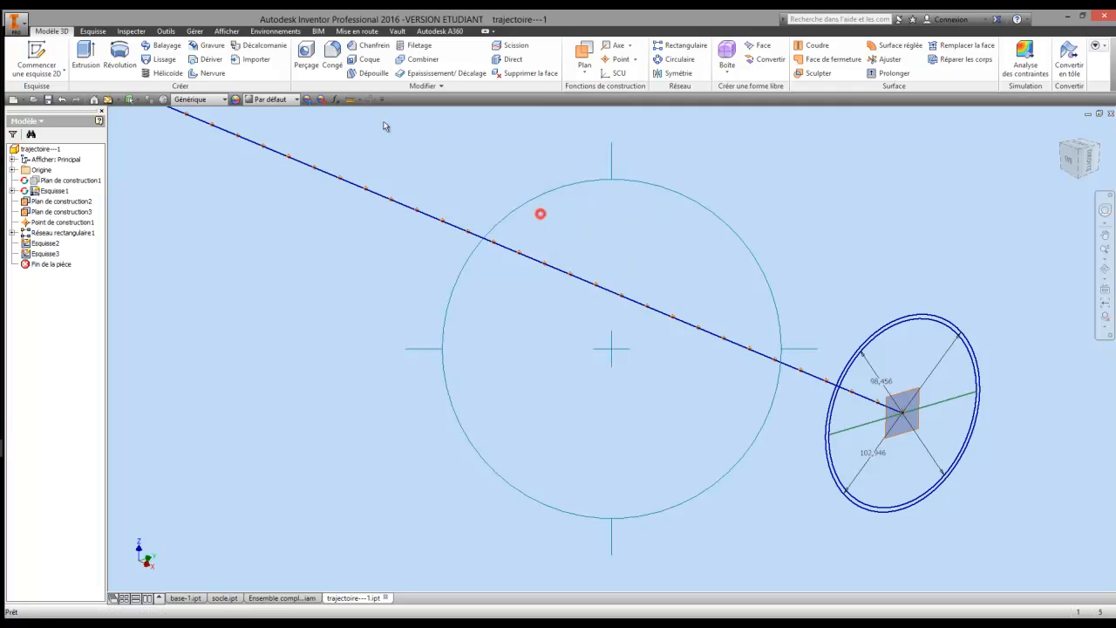
left_click(157, 45)
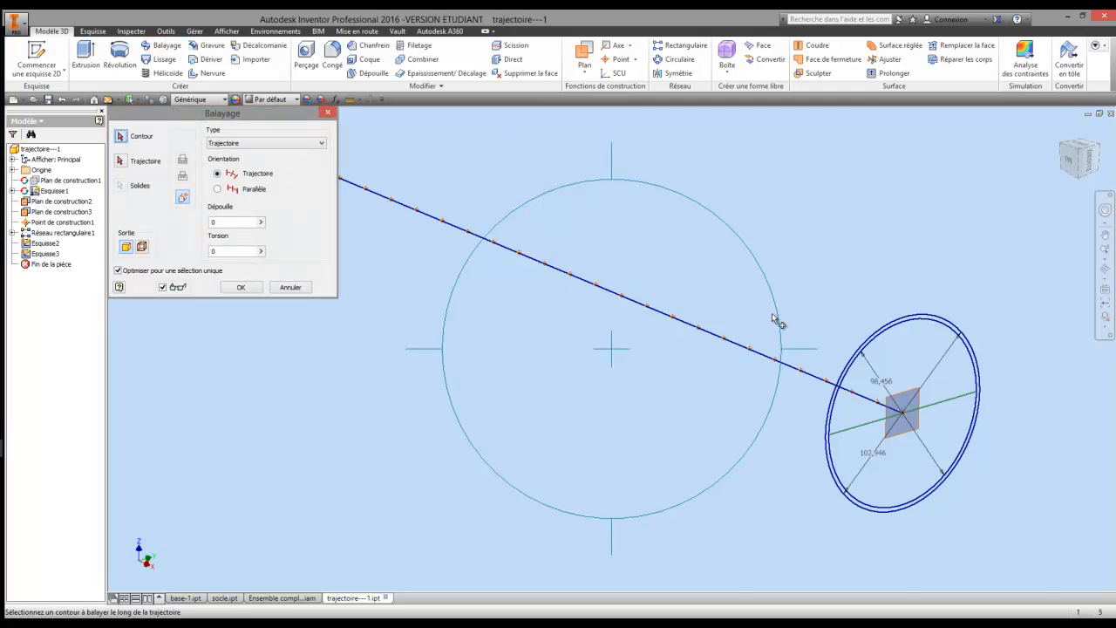
scroll(867, 326, "up", 5)
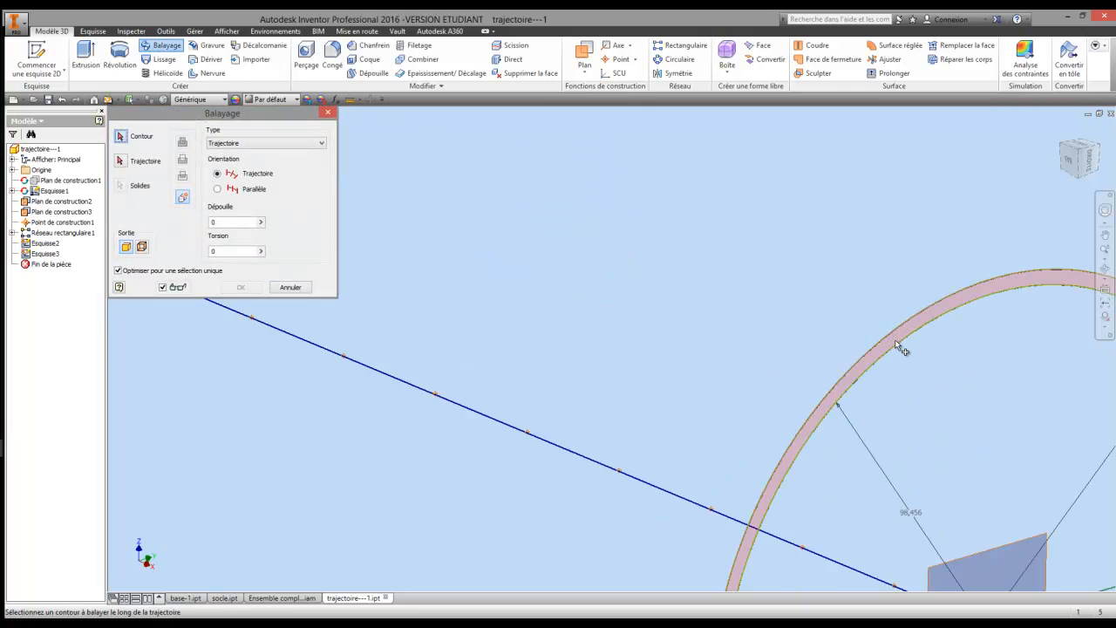
left_click(901, 347)
scroll(762, 292, "down", 4)
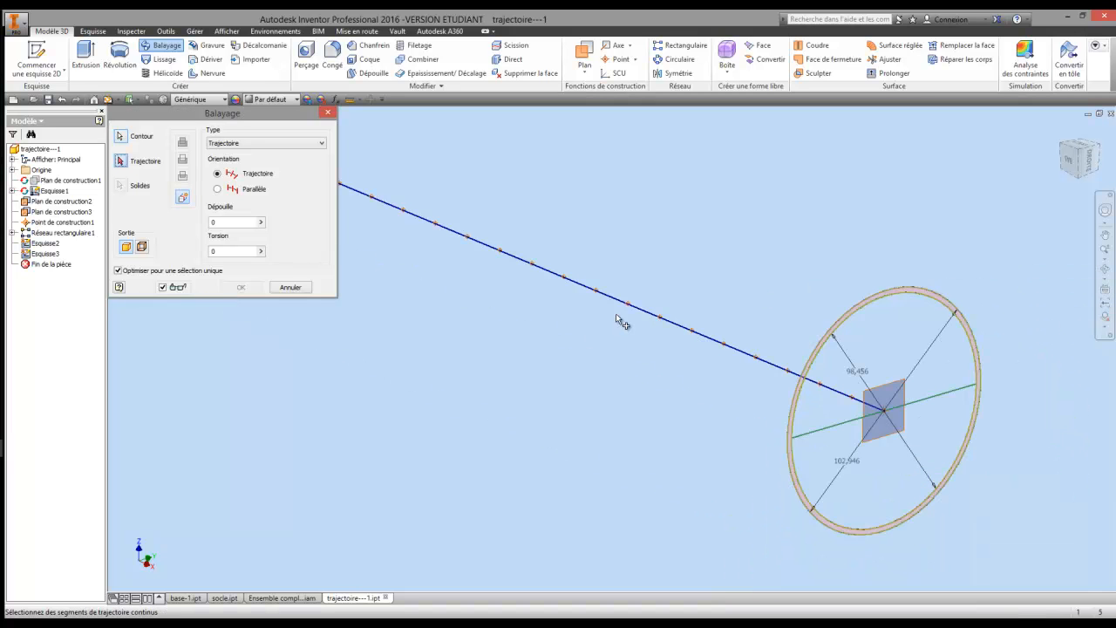
left_click(601, 292)
scroll(558, 338, "down", 3)
scroll(558, 338, "down", 6)
middle_click_drag(488, 340, 626, 303)
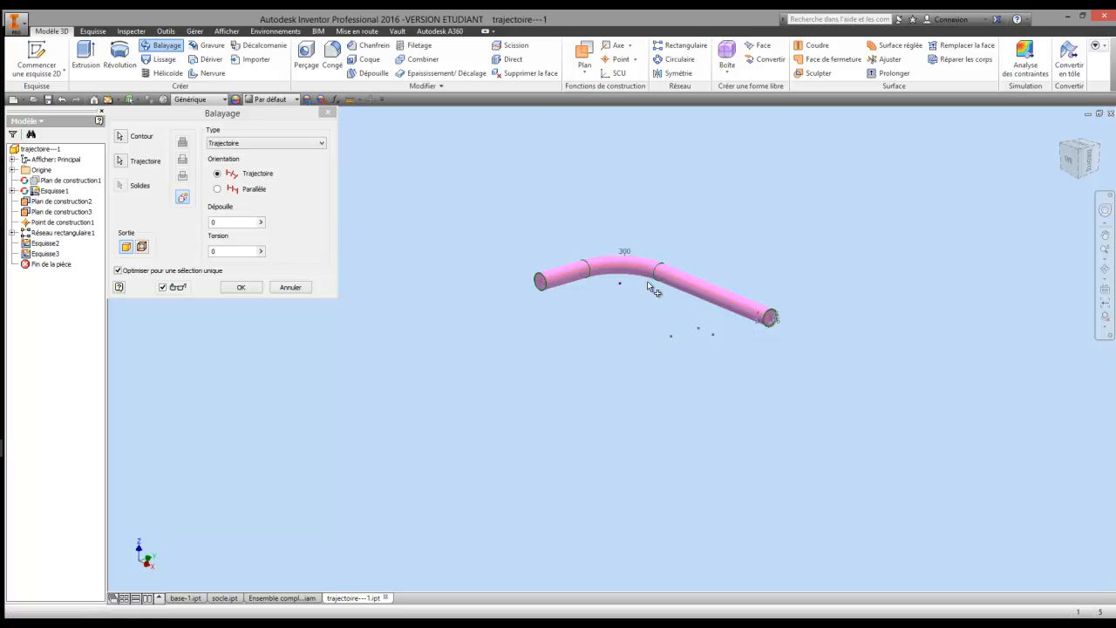
left_click(257, 289)
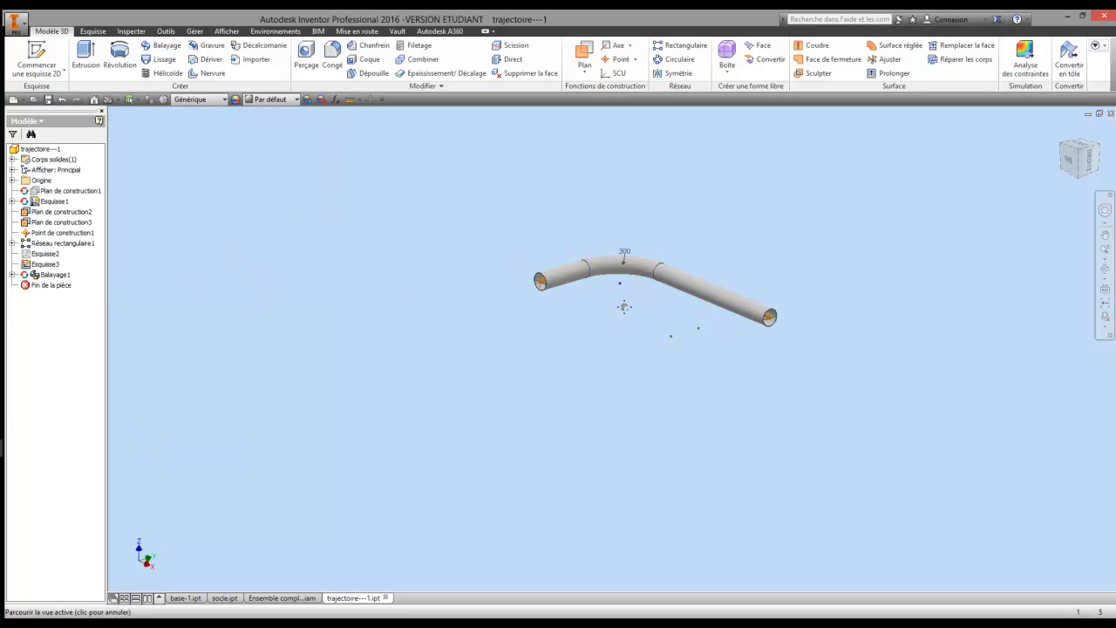
Suppress the sweep feature so only the path and its work points are shown.
middle_click_drag(632, 299, 622, 310)
right_click(55, 276)
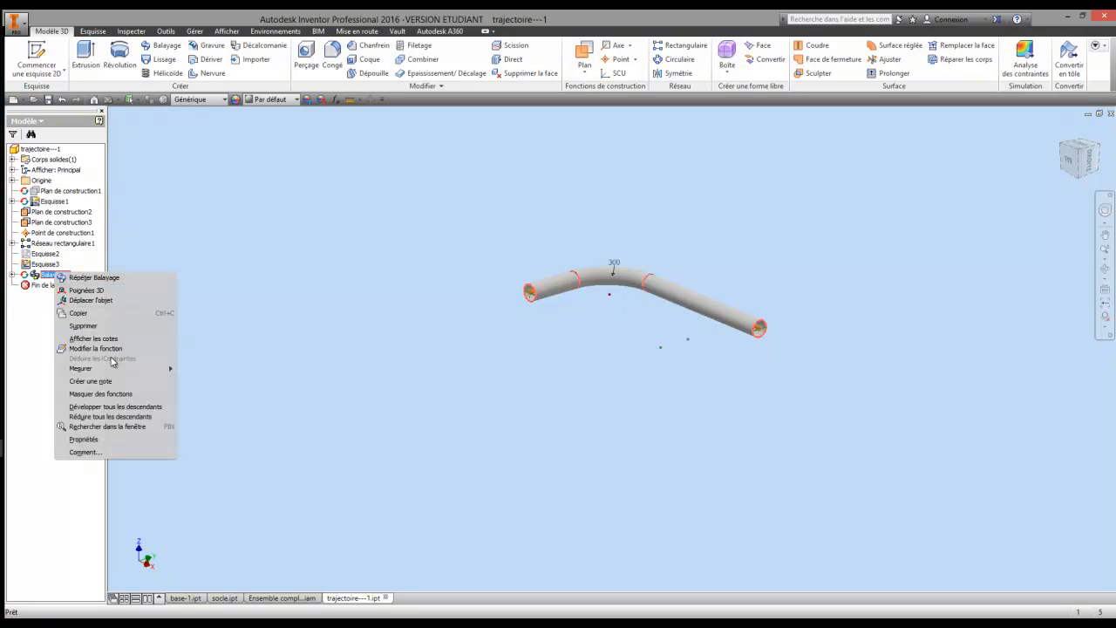
left_click(114, 393)
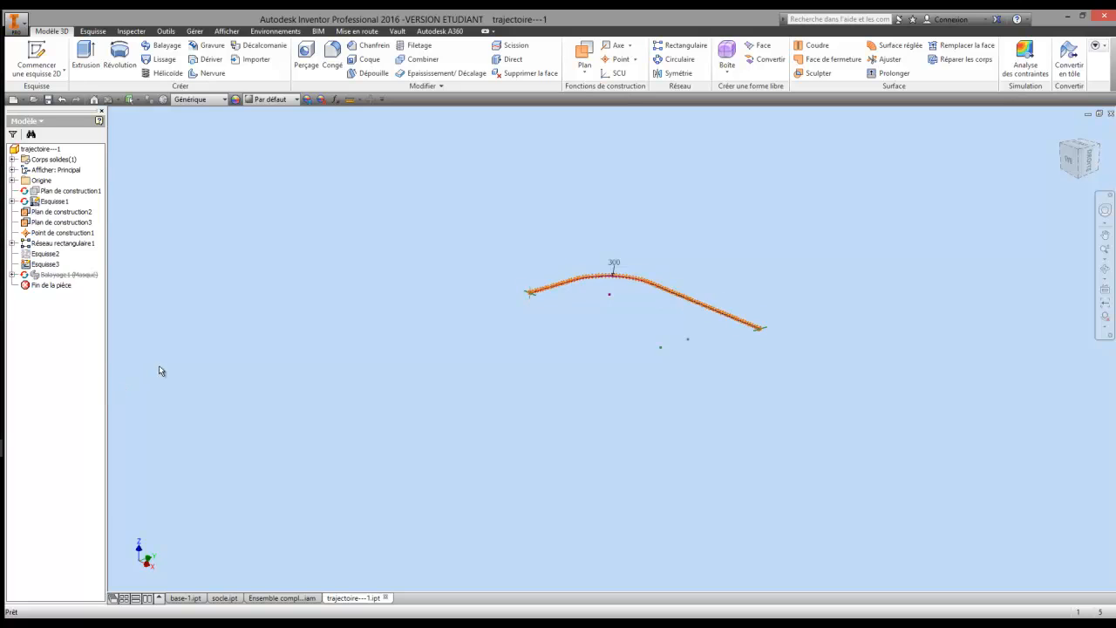
scroll(681, 319, "up", 3)
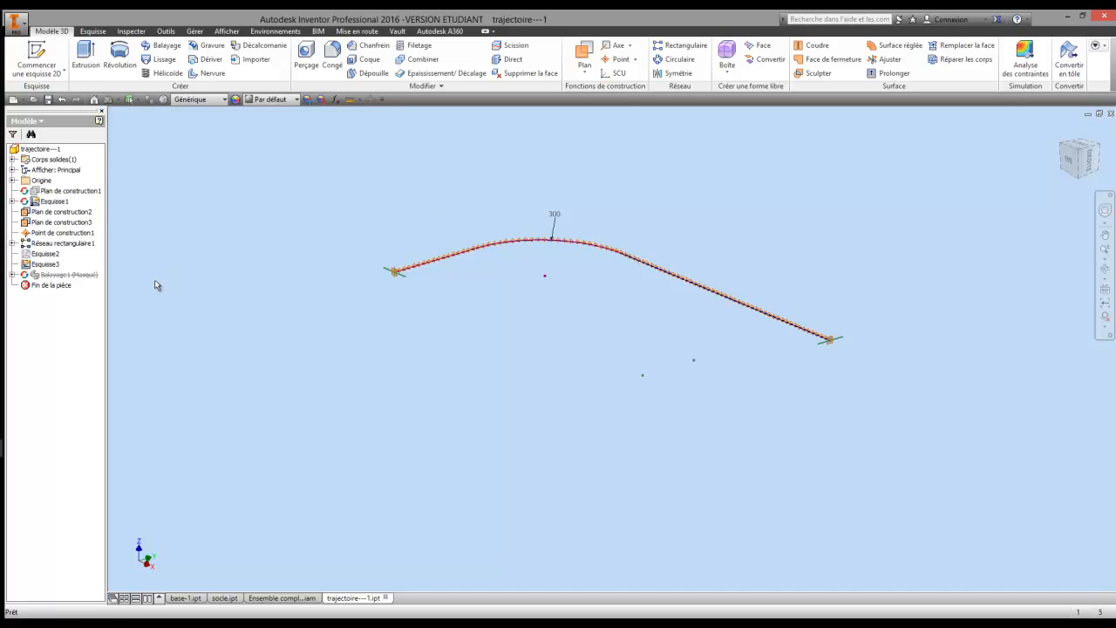
Create a new assembly and save it as Le flexible in the tuto-60 folder.
left_click(23, 100)
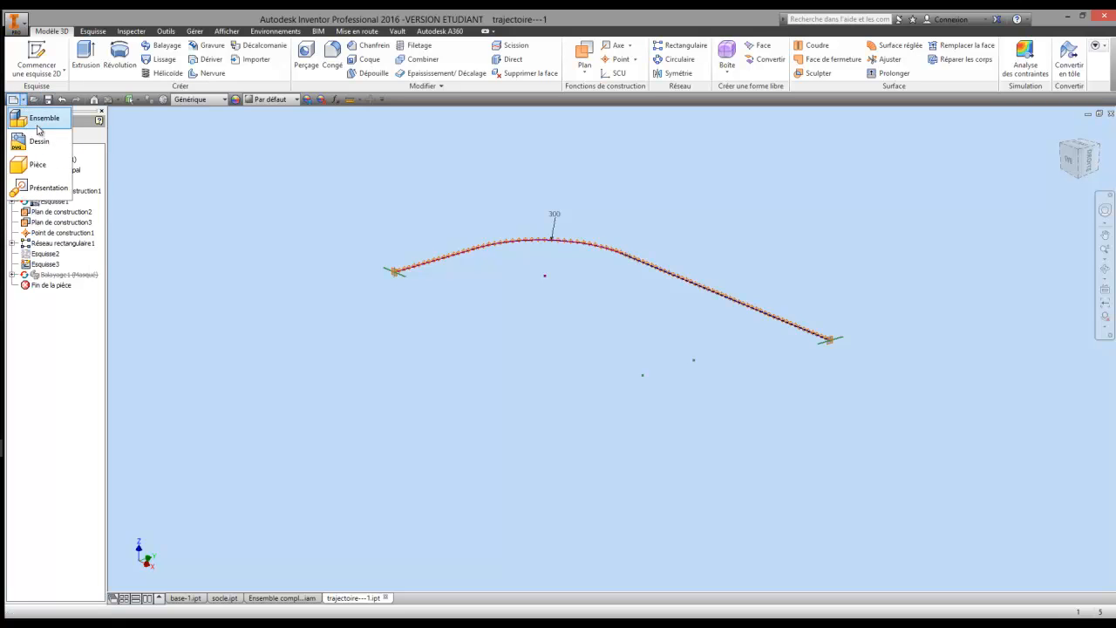
left_click(44, 117)
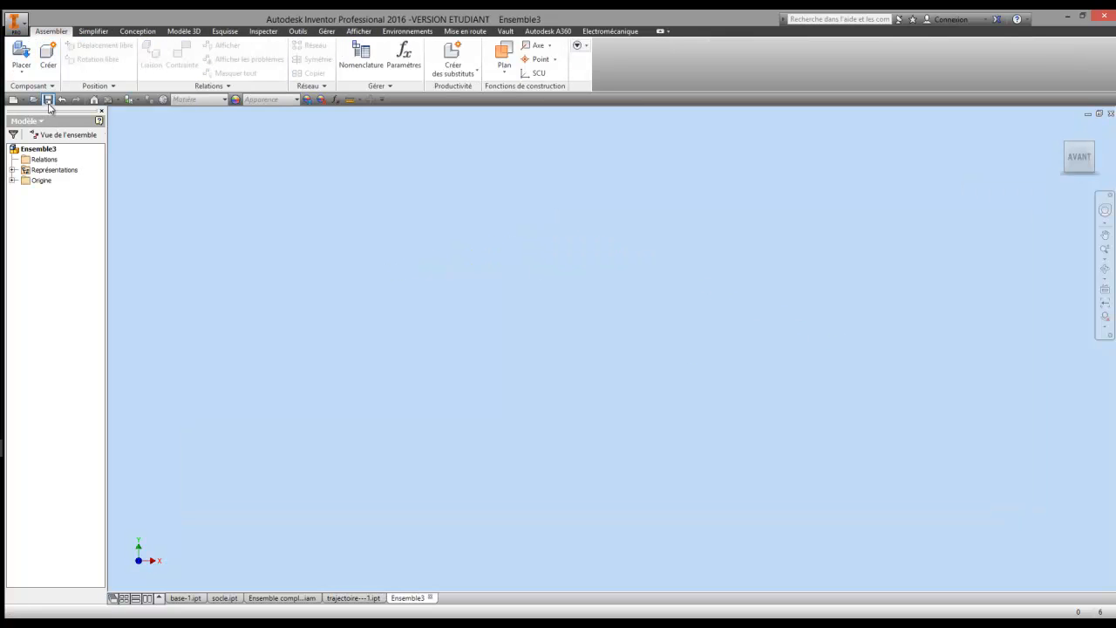
left_click(48, 100)
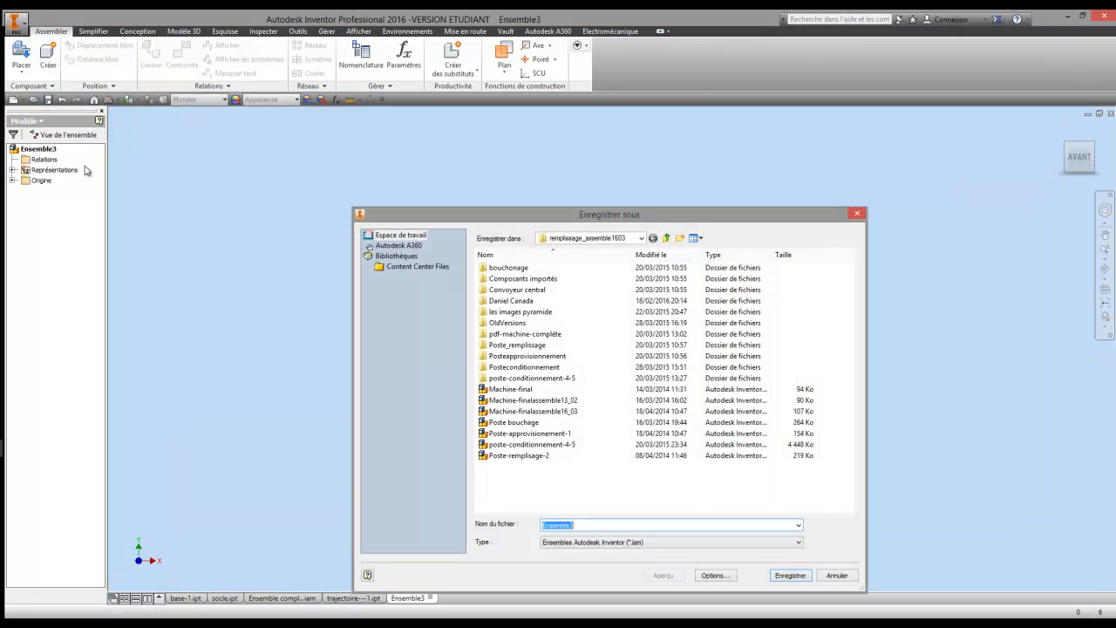
left_click(666, 238)
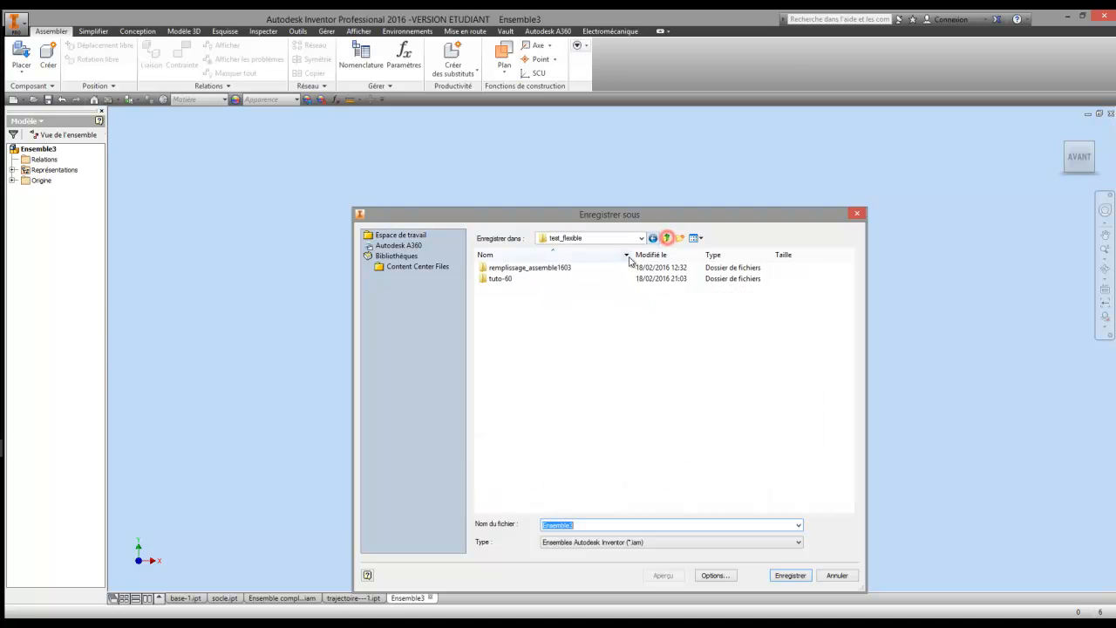
left_click(511, 280)
double_click(511, 280)
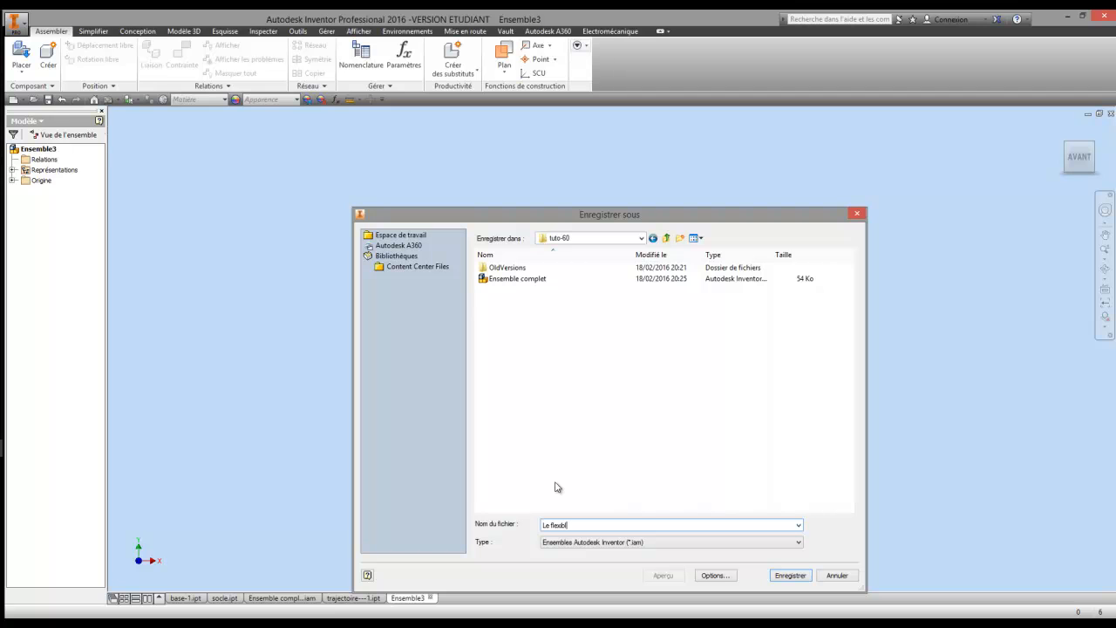
left_click(790, 576)
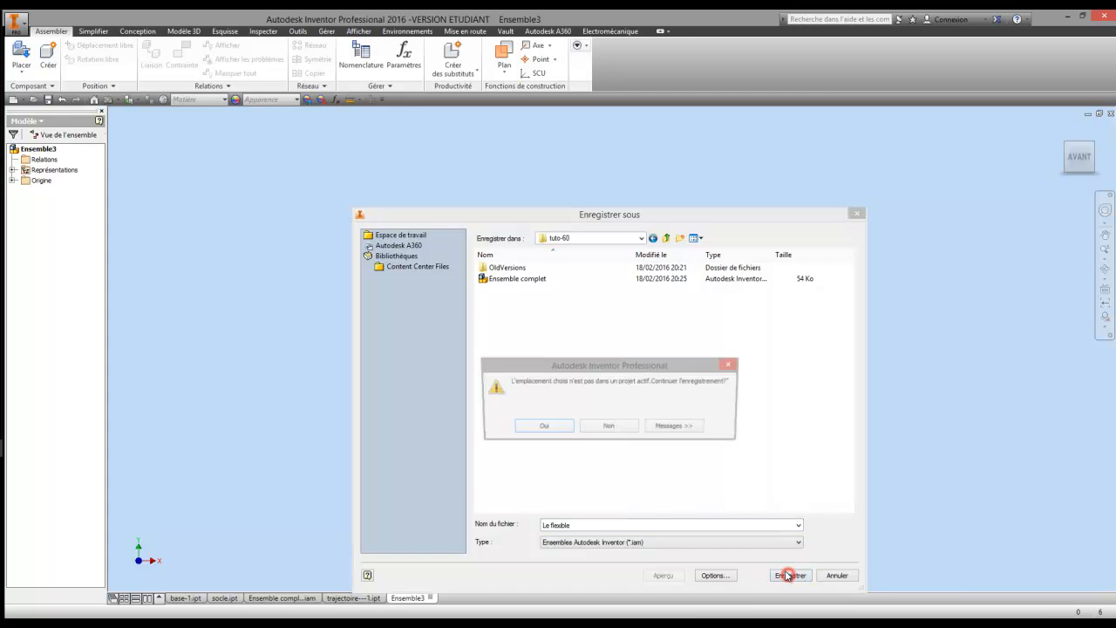
left_click(538, 428)
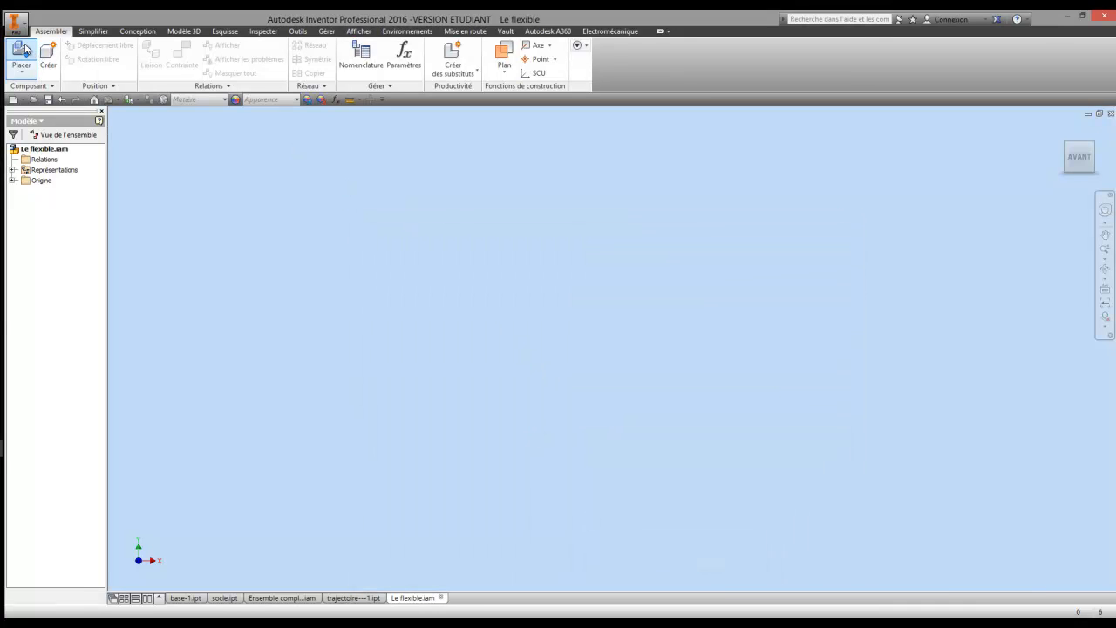
Place one instance of the trajectoire---1 part from the tuto-60 folder into the Le flexible assembly.
left_click(23, 52)
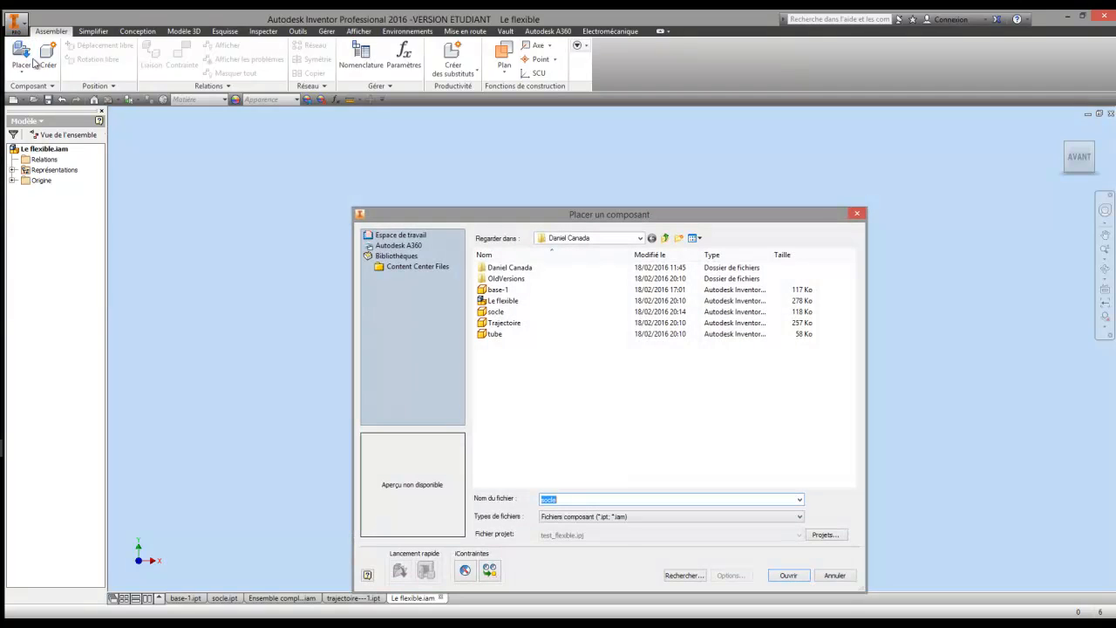
left_click(496, 324)
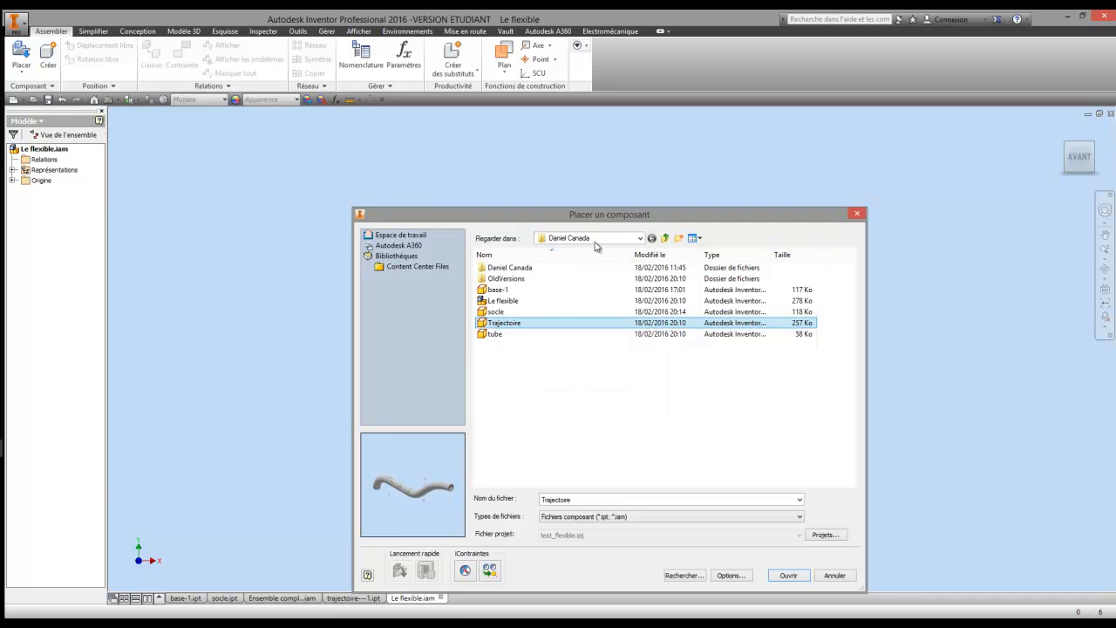
left_click(665, 240)
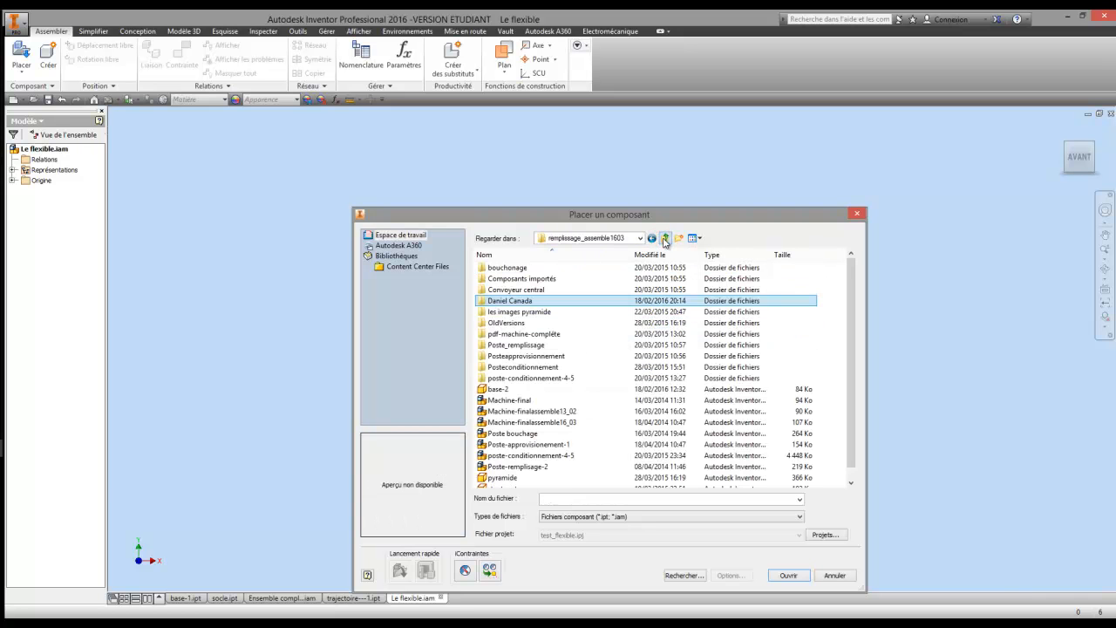
left_click(666, 240)
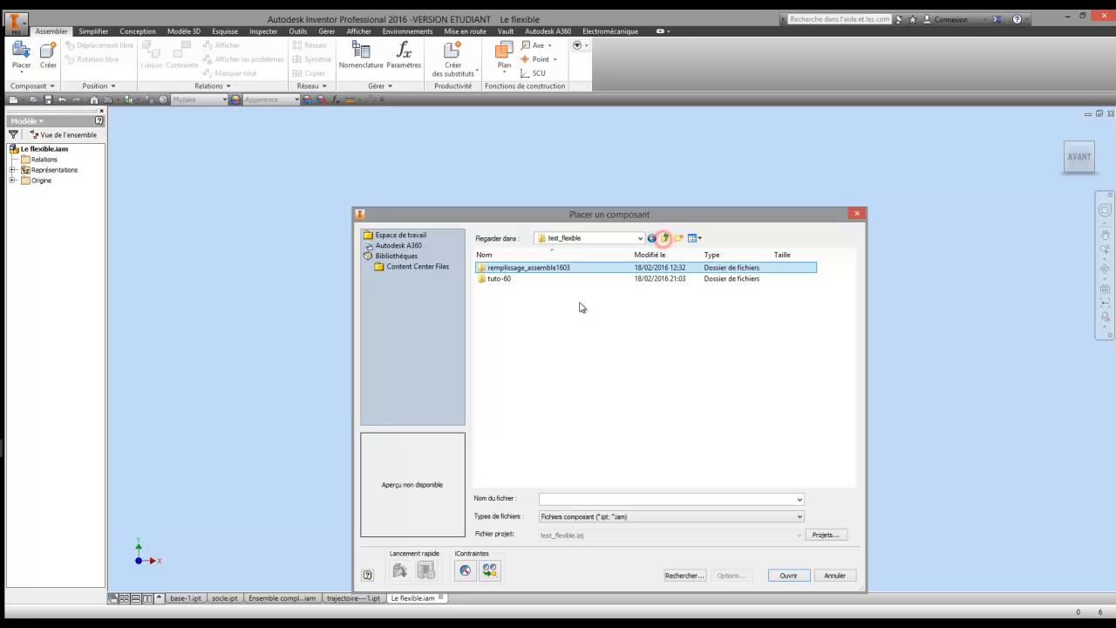
double_click(510, 279)
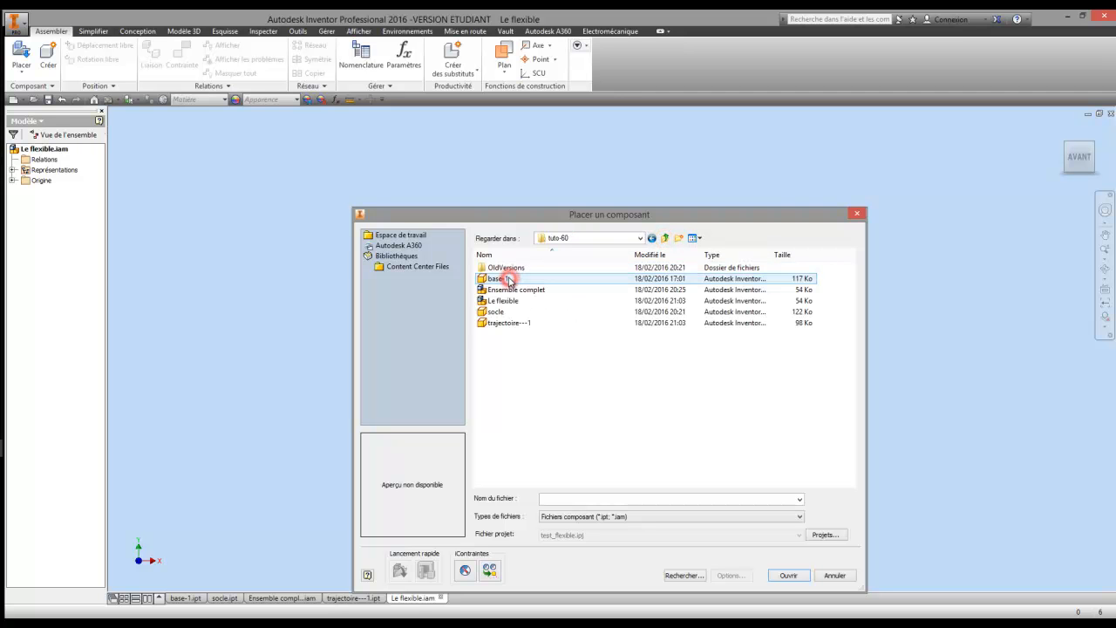
double_click(523, 324)
left_click(538, 432)
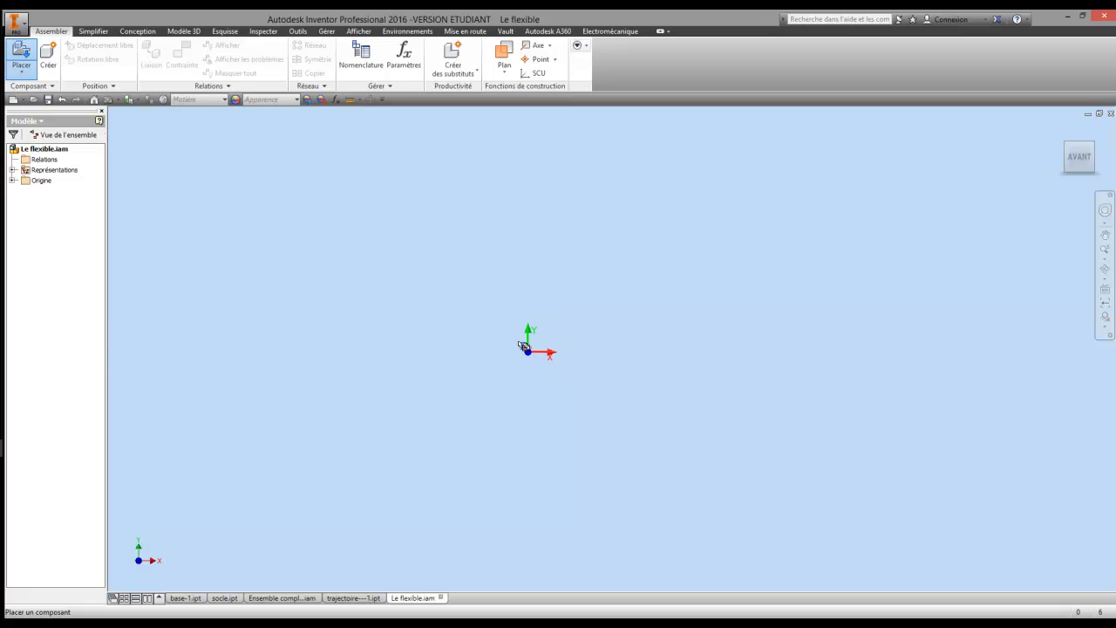
left_click(520, 342)
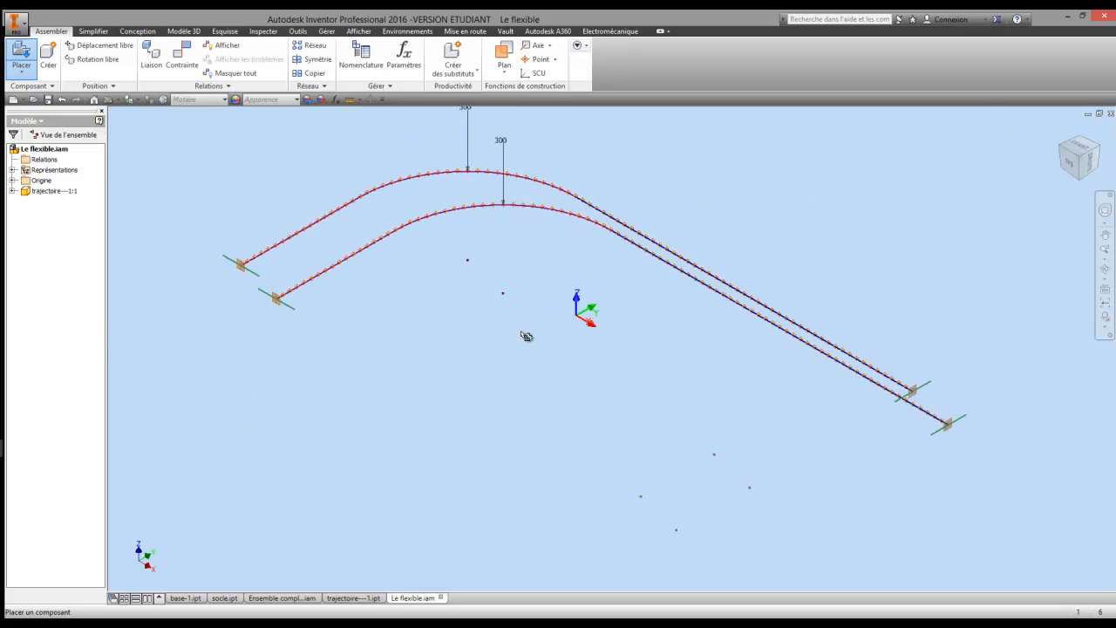
right_click(445, 339)
left_click(359, 339)
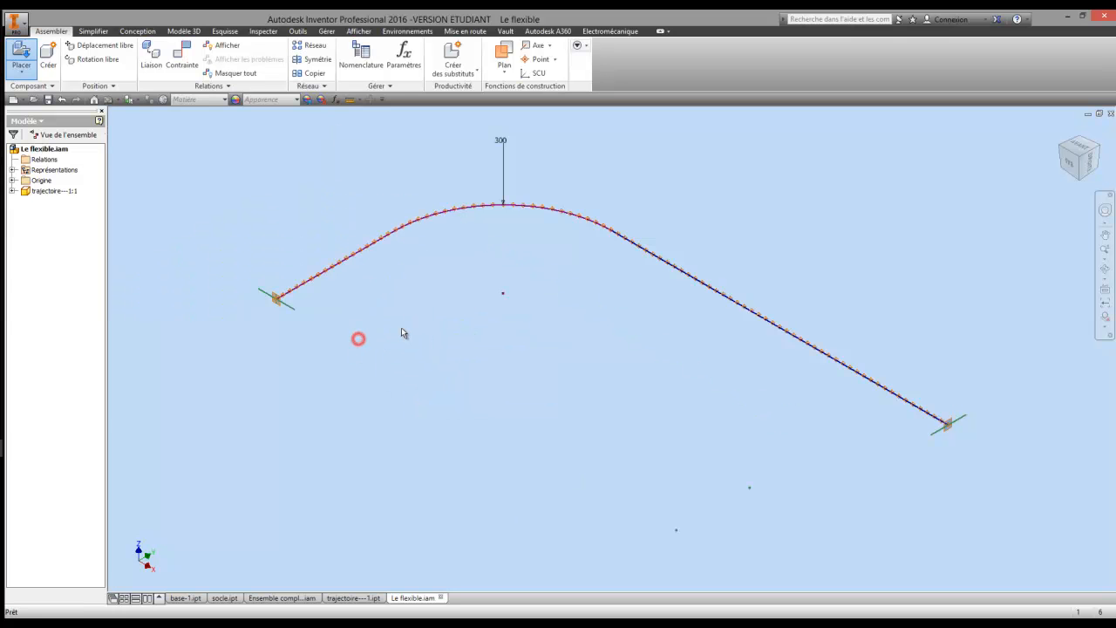
Unsuppress the sweep feature in the trajectoire---1 part, then return to the Le flexible assembly.
scroll(414, 329, "down", 3)
middle_click_drag(341, 299, 401, 317)
scroll(358, 321, "down", 2)
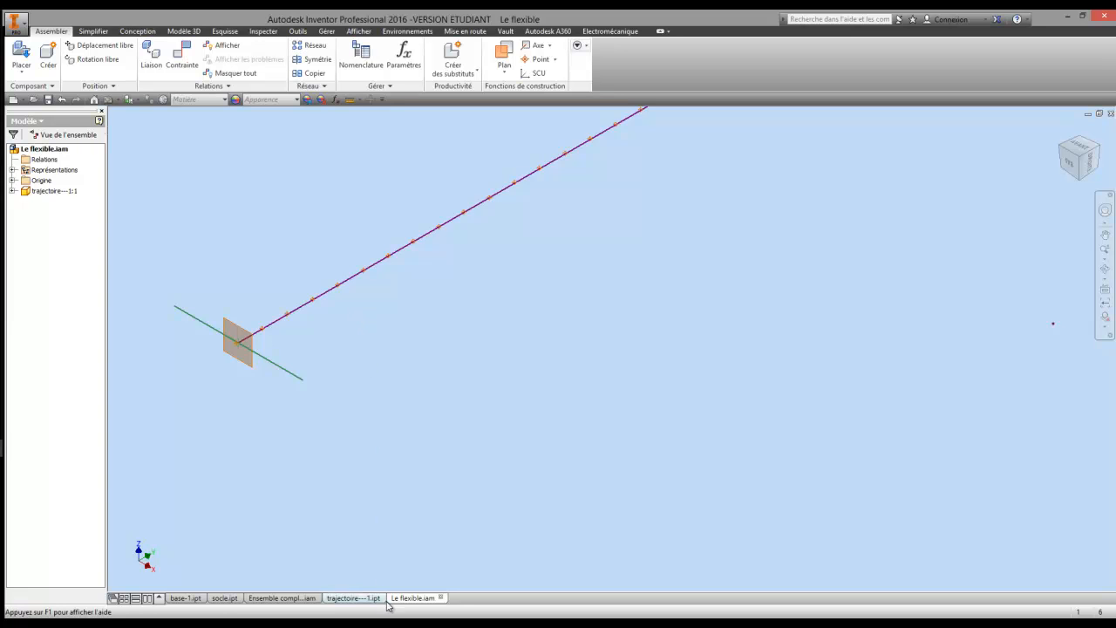
left_click(348, 598)
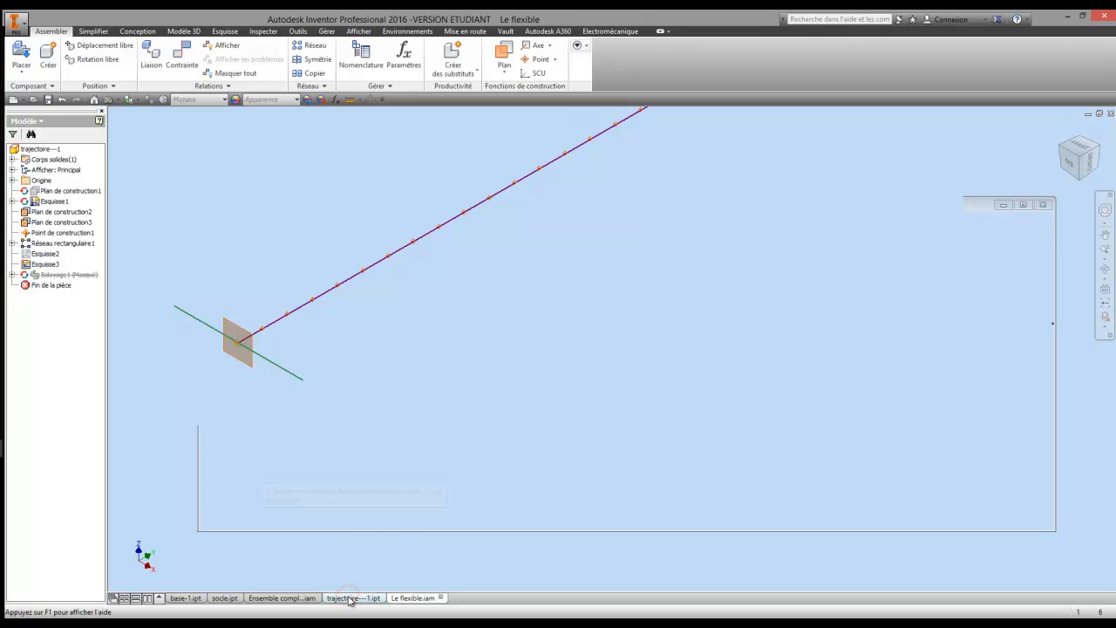
right_click(63, 277)
left_click(63, 277)
right_click(62, 278)
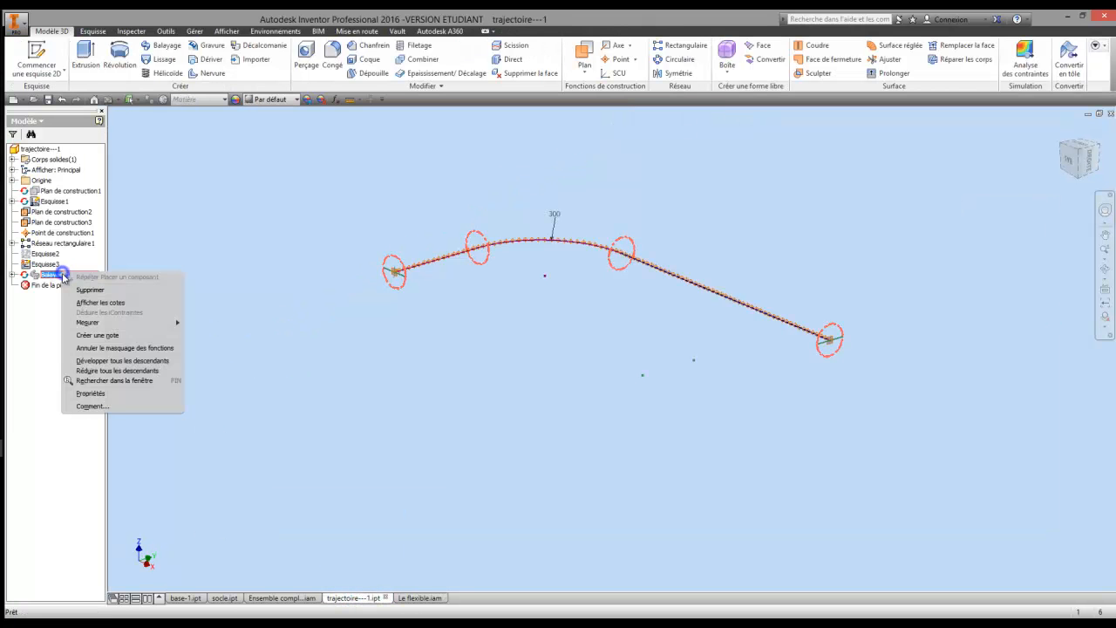
left_click(107, 347)
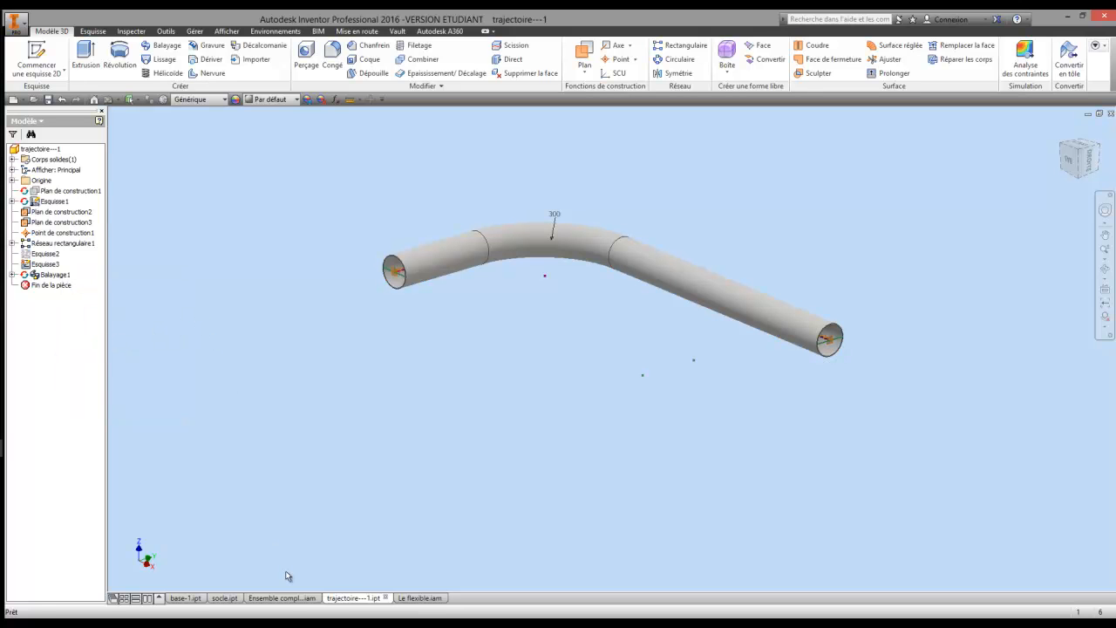
left_click(405, 598)
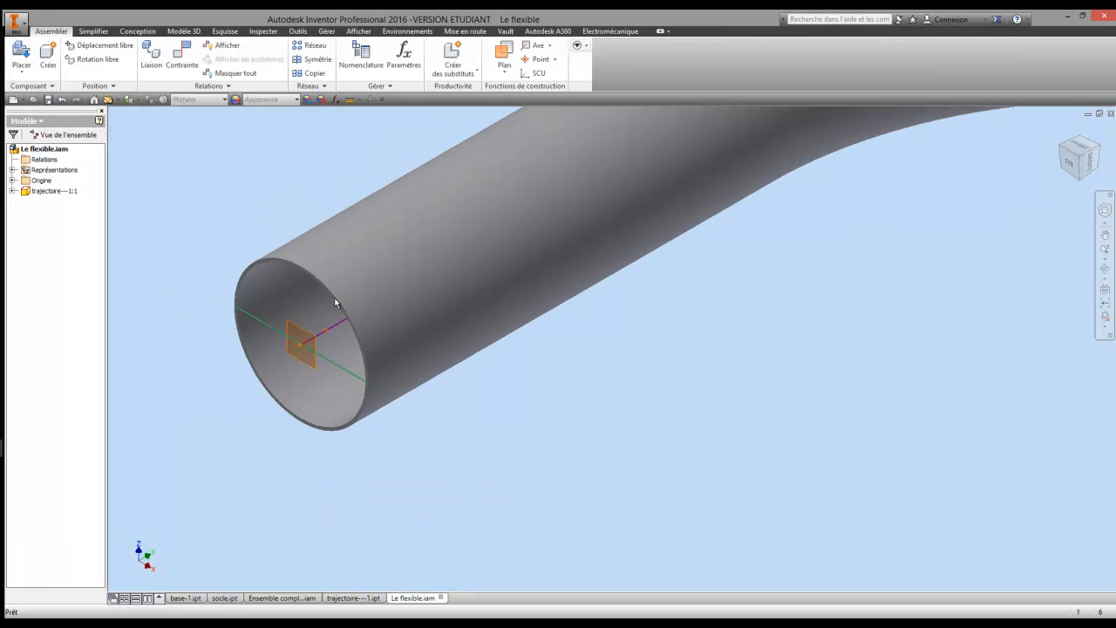
Place one instance of the base-1 part from the tuto-60 folder beside the tube in the Le flexible assembly.
left_click(21, 55)
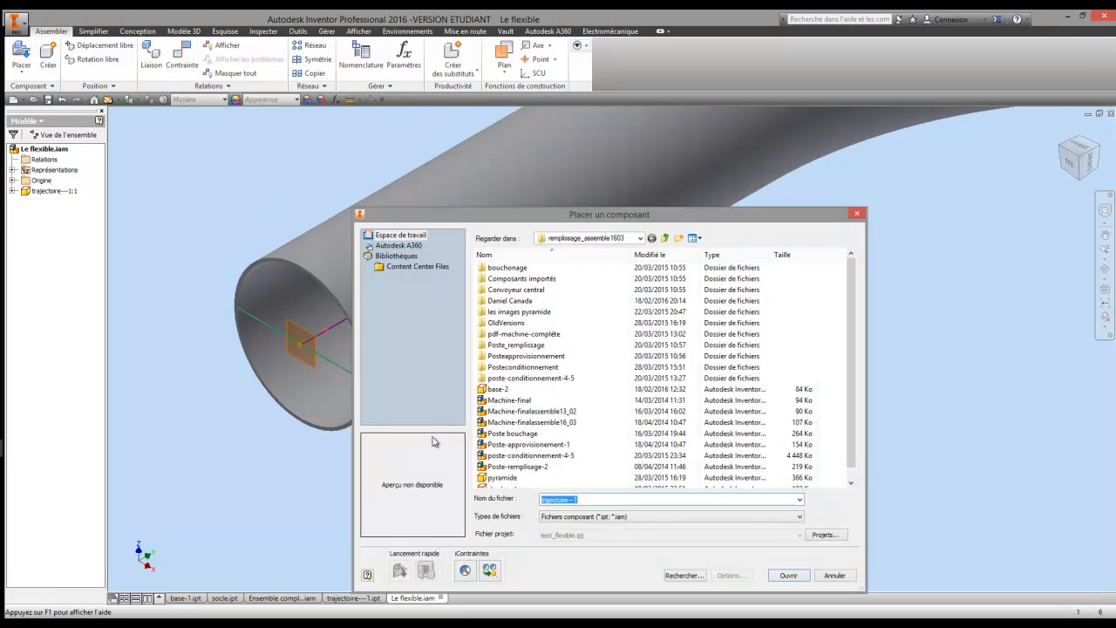
left_click(668, 240)
left_click(509, 278)
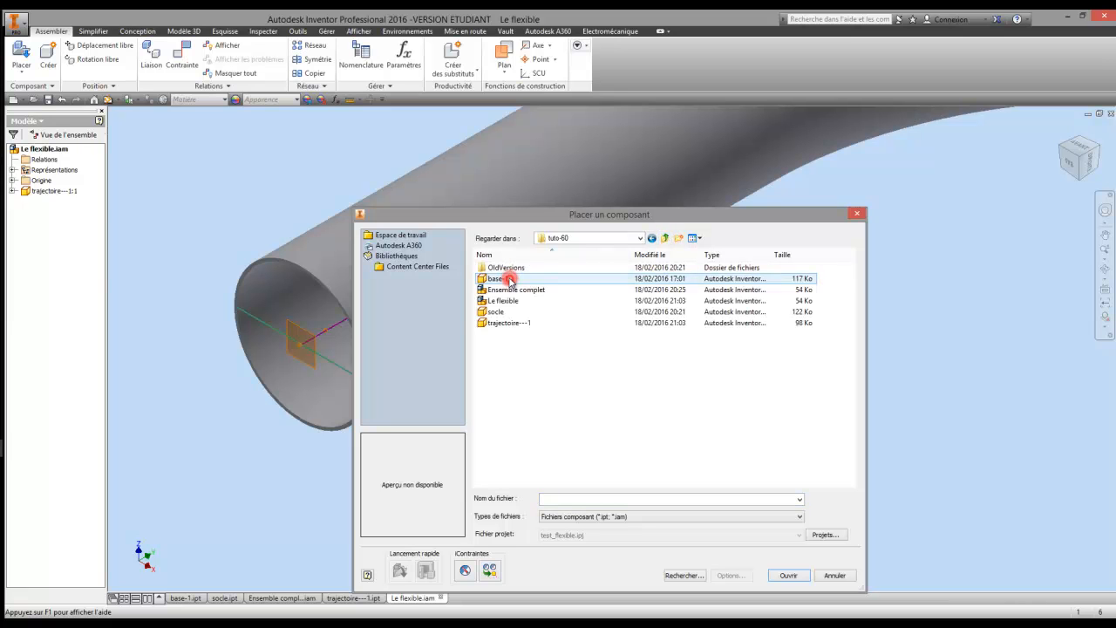
left_click(508, 281)
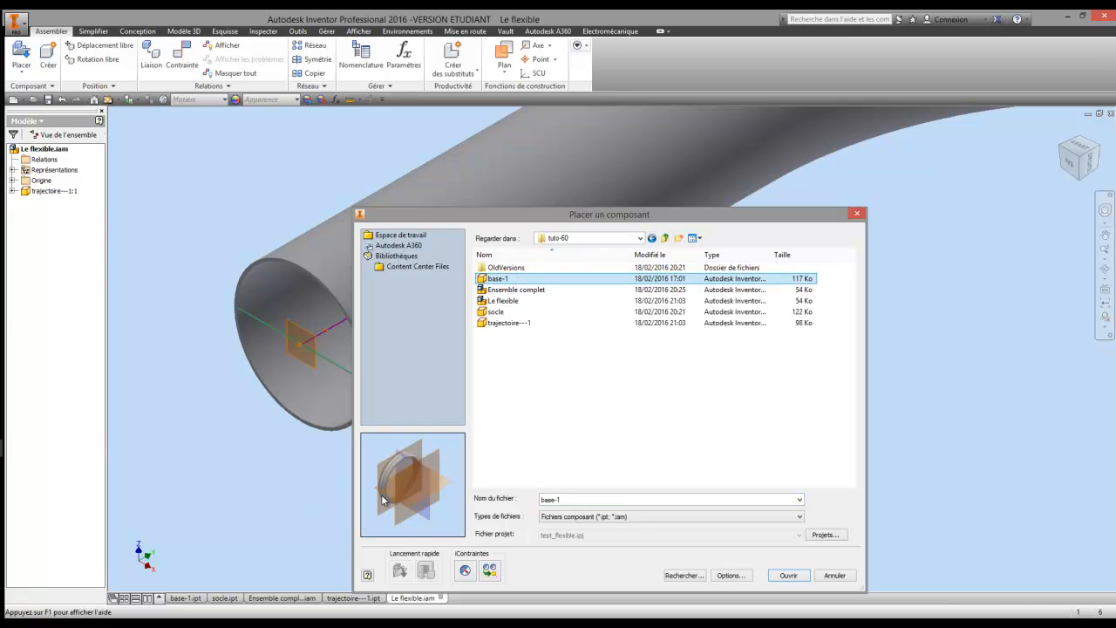
left_click(500, 279)
left_click(525, 280)
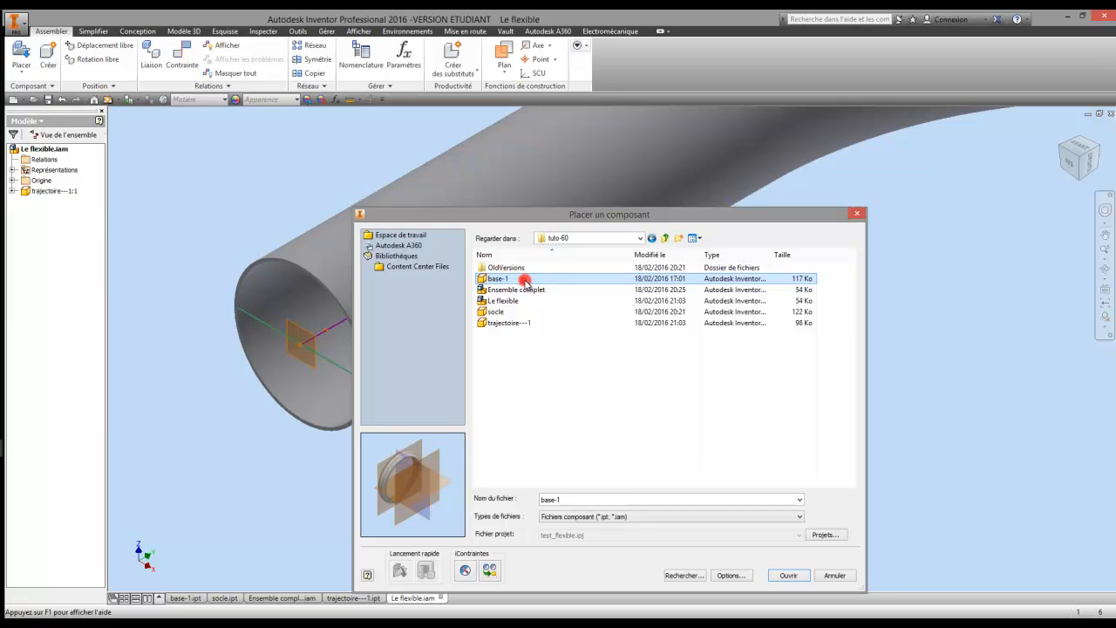
double_click(525, 281)
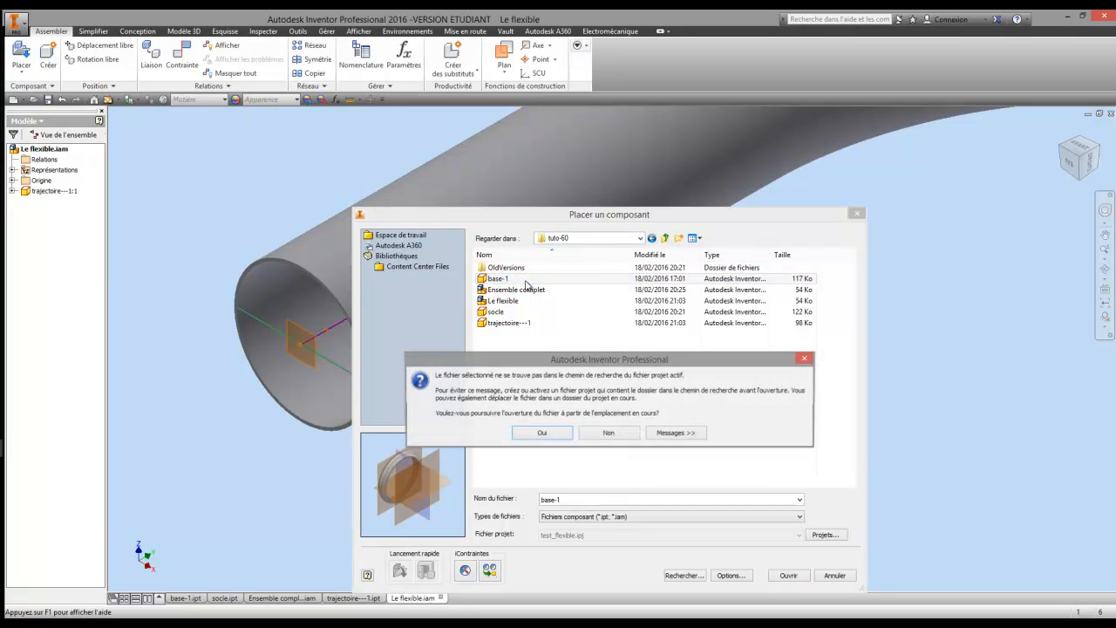
left_click(542, 434)
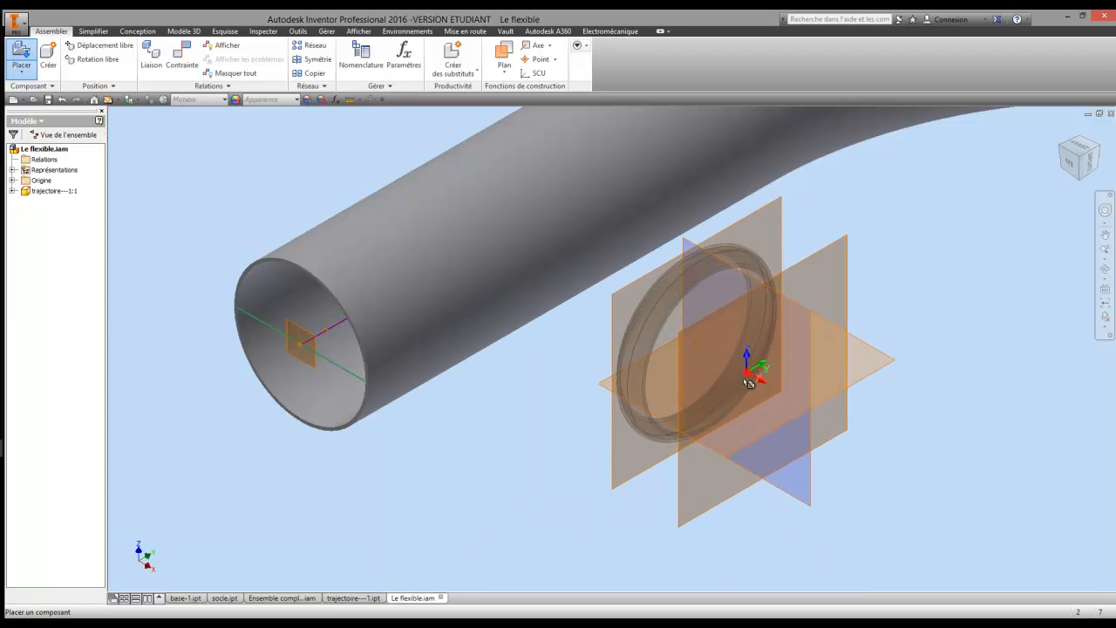
left_click(748, 382)
right_click(546, 399)
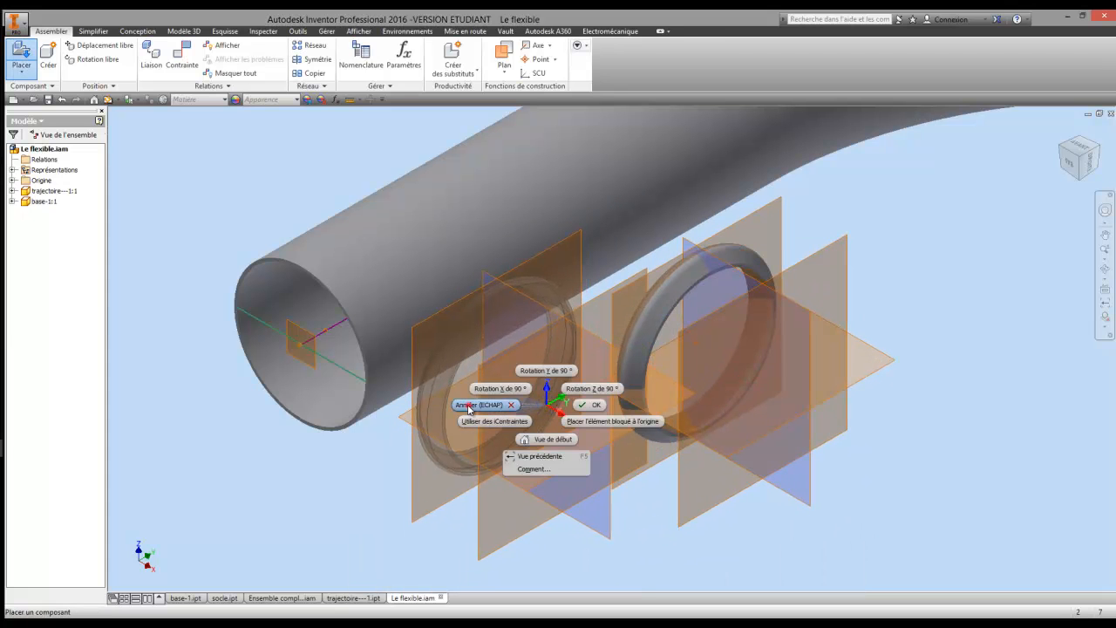
left_click(476, 405)
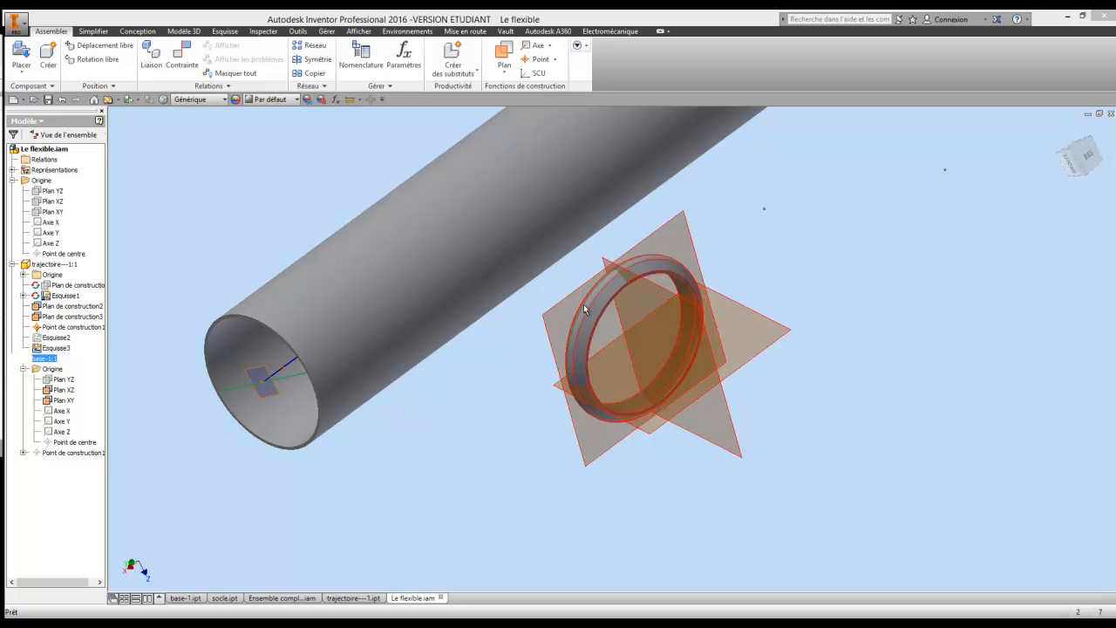
In the base-1 part, create a work point at the intersection of Plan XY, Plan de construction1 and Plan XZ, and return to the assembly.
left_click(185, 598)
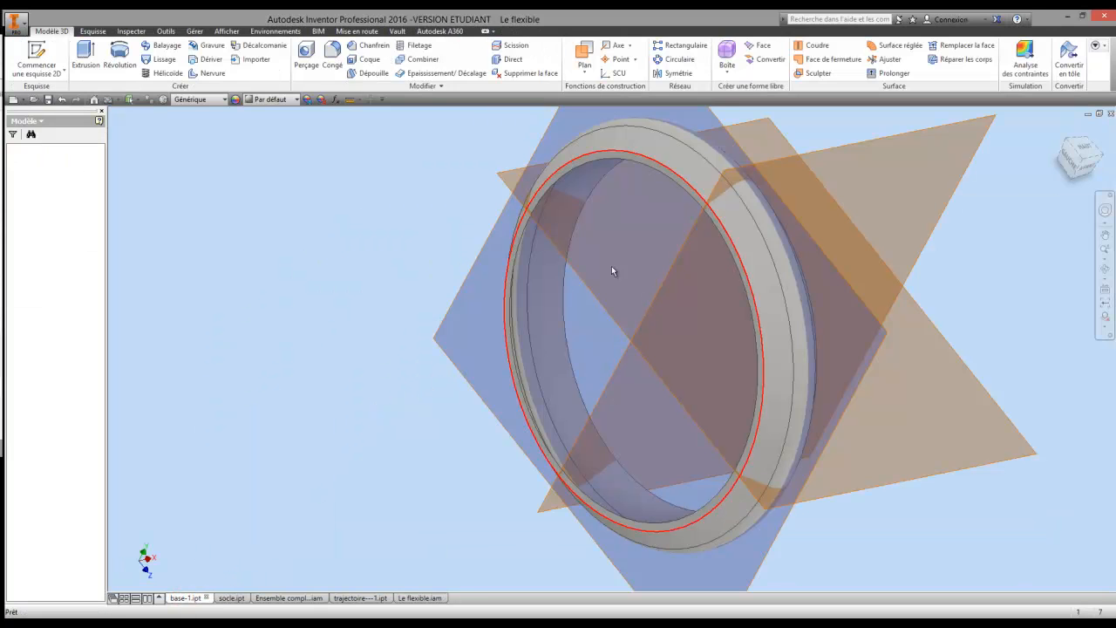
mouse_move(613, 294)
middle_mouse_down("shift")
mouse_move(555, 291)
mouse_move(591, 291)
middle_mouse_up("shift")
right_click(591, 291)
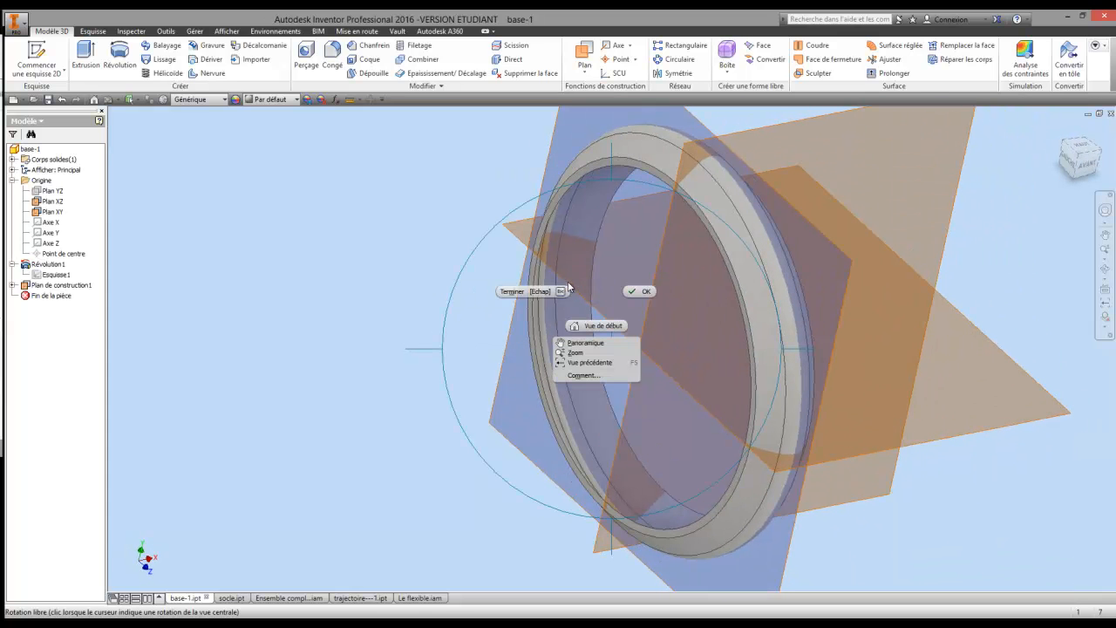
left_click(519, 293)
middle_click_drag(454, 303, 421, 306)
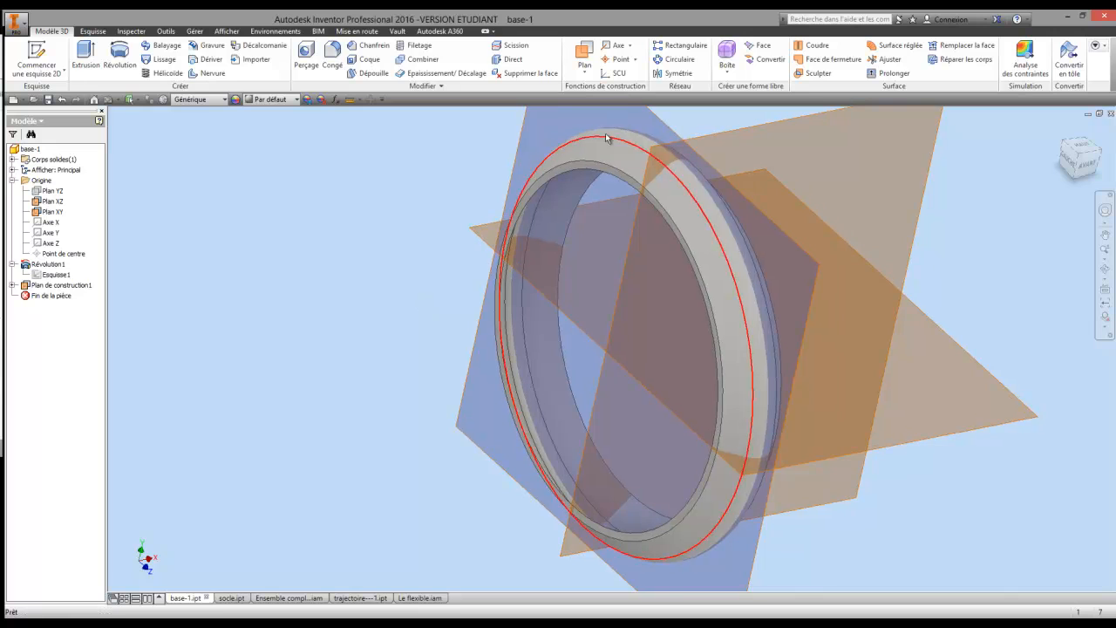
left_click(634, 60)
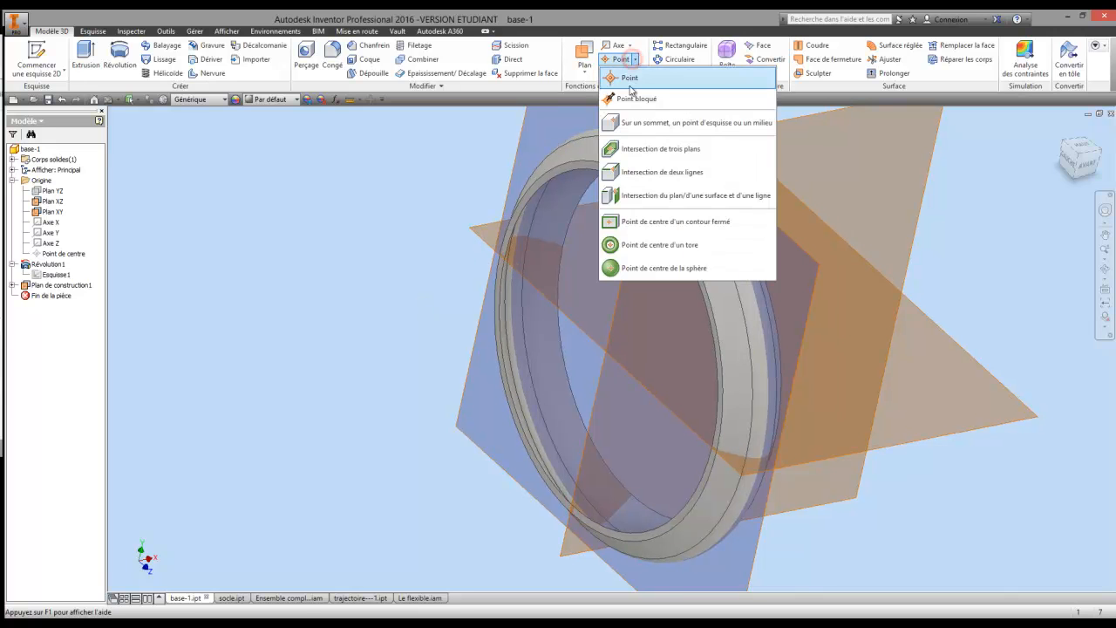
left_click(679, 152)
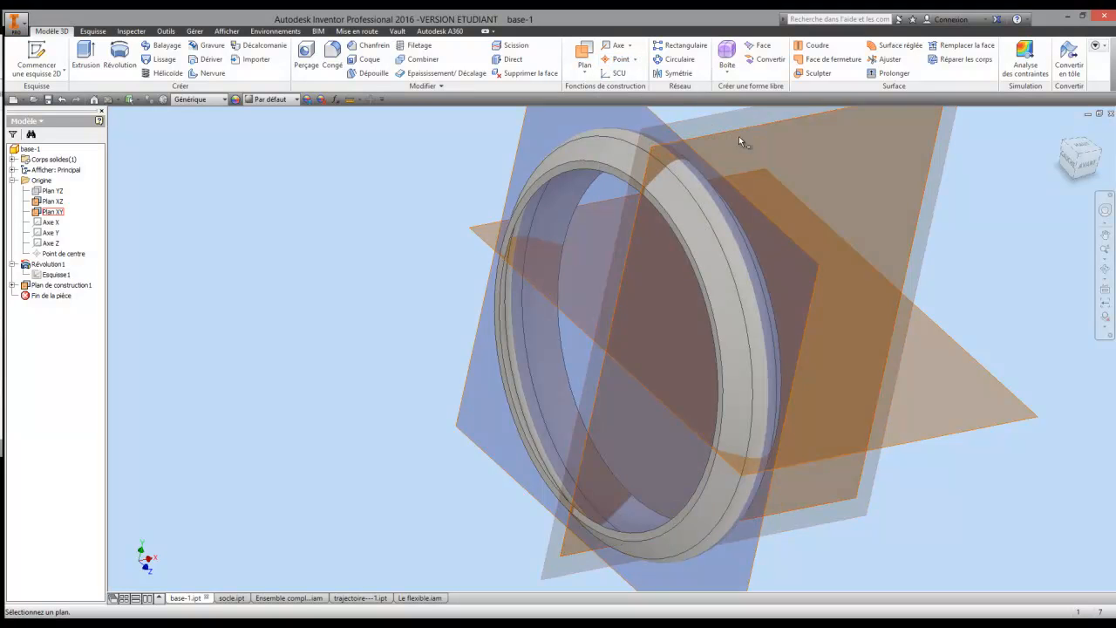
left_click(730, 136)
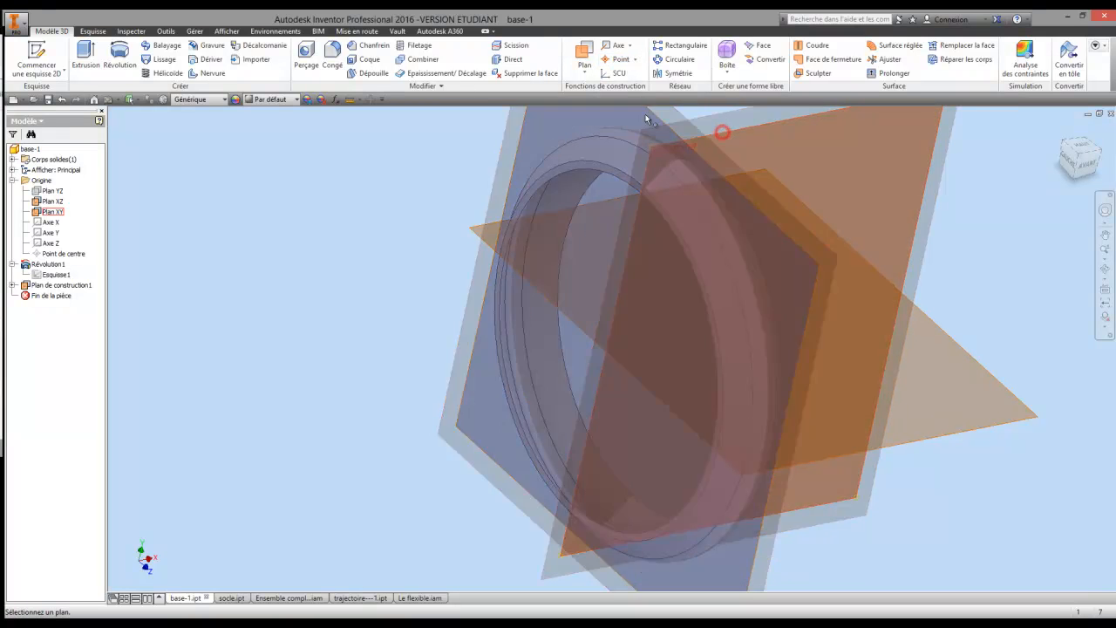
left_click(647, 116)
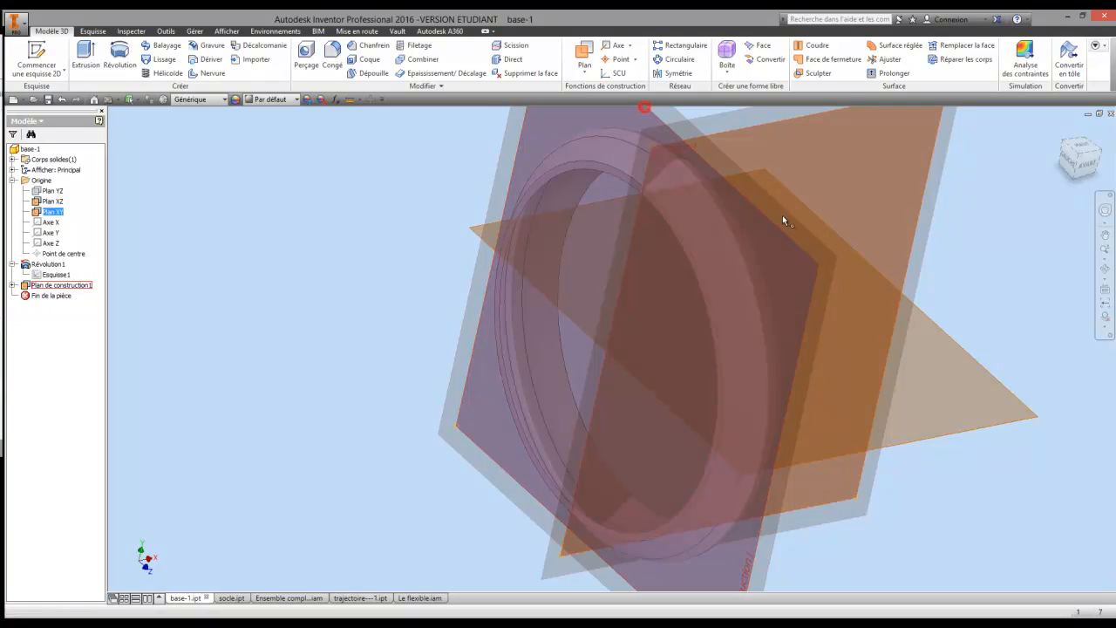
left_click(943, 430)
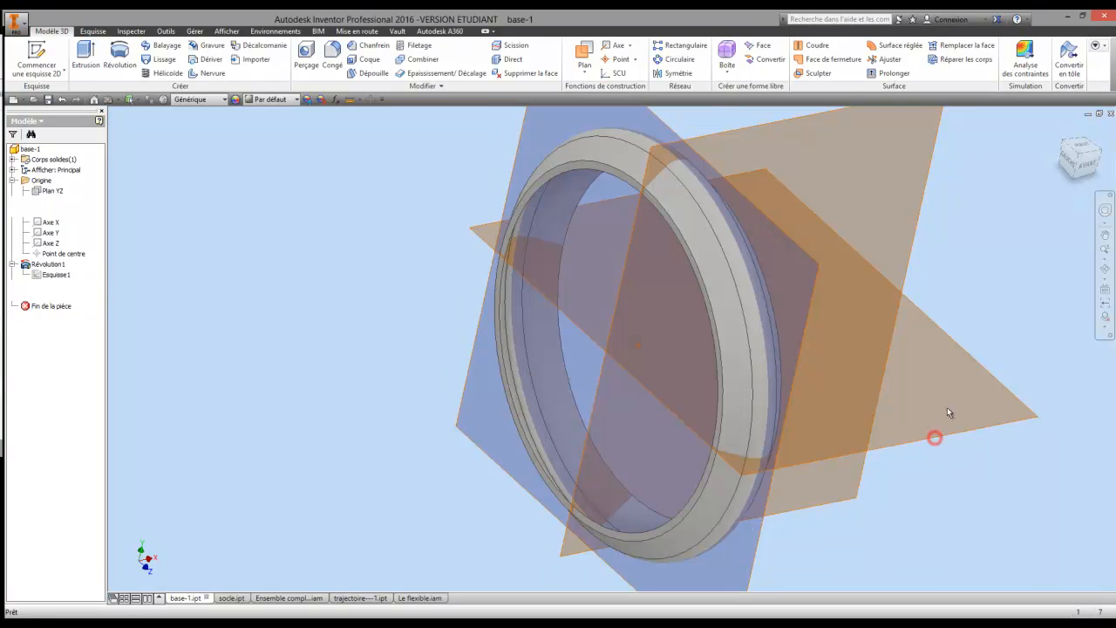
scroll(645, 351, "down", 5)
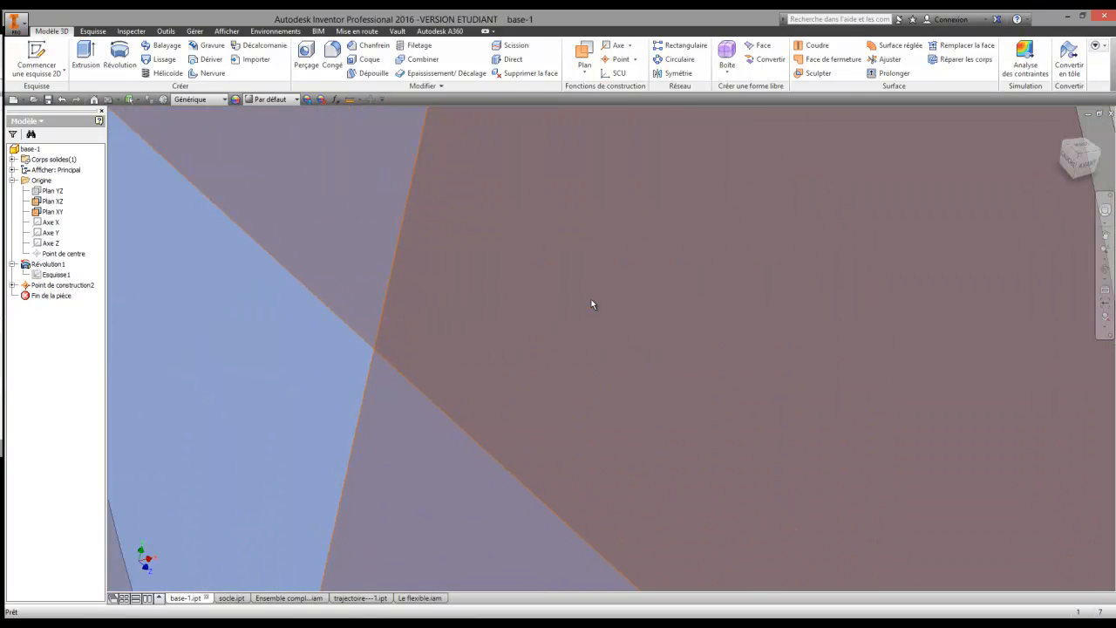
scroll(610, 303, "up", 8)
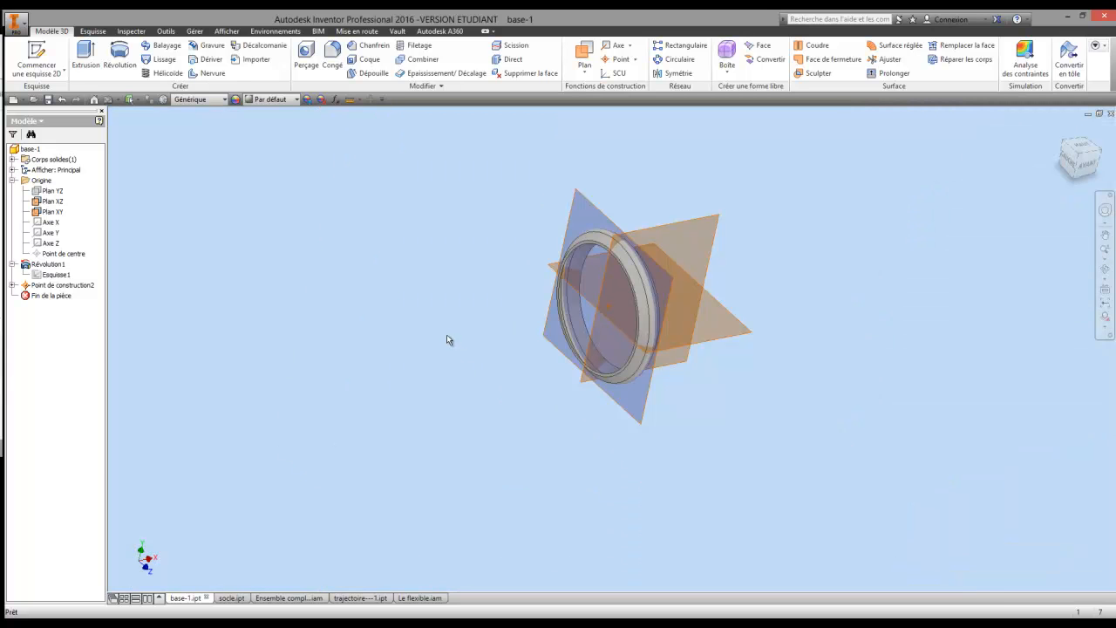
right_click(386, 276)
left_click(262, 260)
left_click(421, 598)
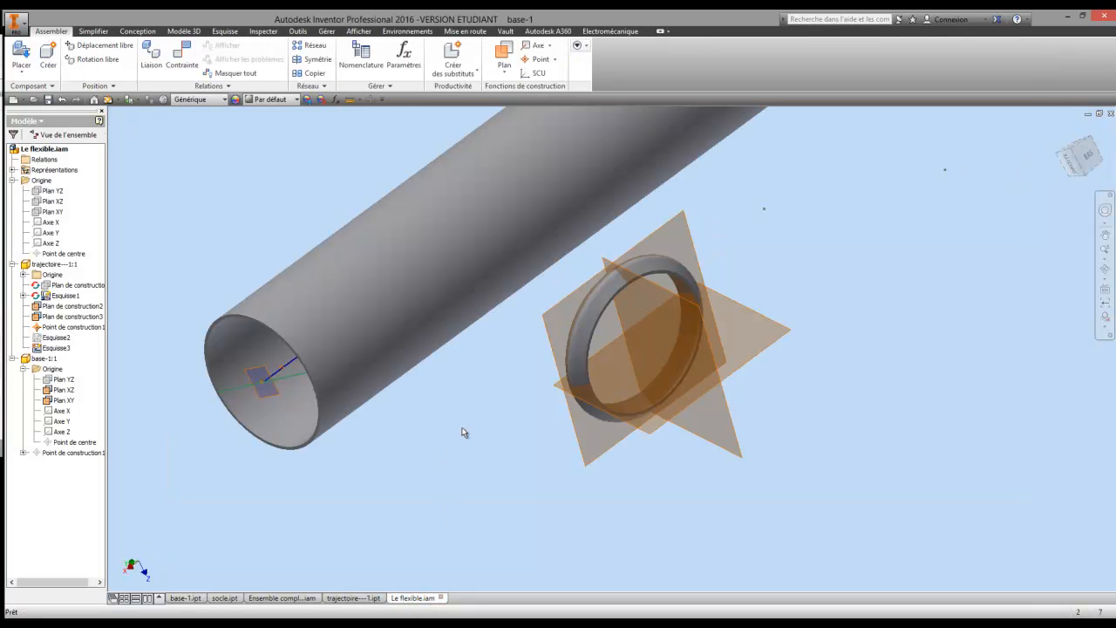
Show the origin centre point of the base-1 ring in the assembly.
key("F4")
left_click_drag(630, 337, 724, 356)
right_click(647, 376)
left_click(573, 366)
left_click(72, 453)
right_click(72, 454)
left_click(83, 443)
right_click(84, 444)
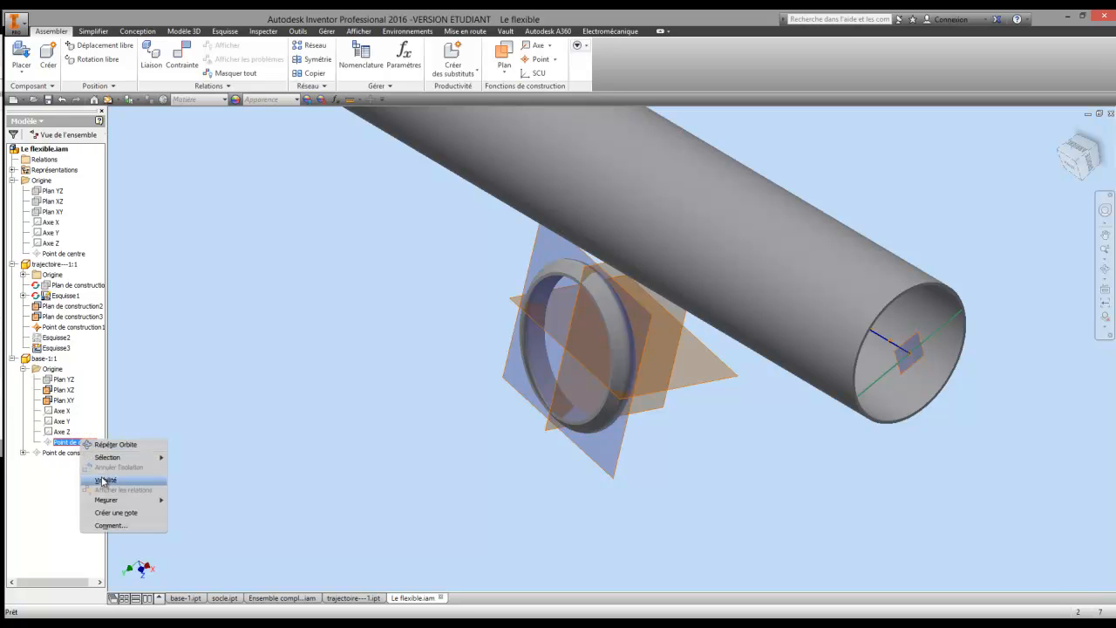
left_click(106, 479)
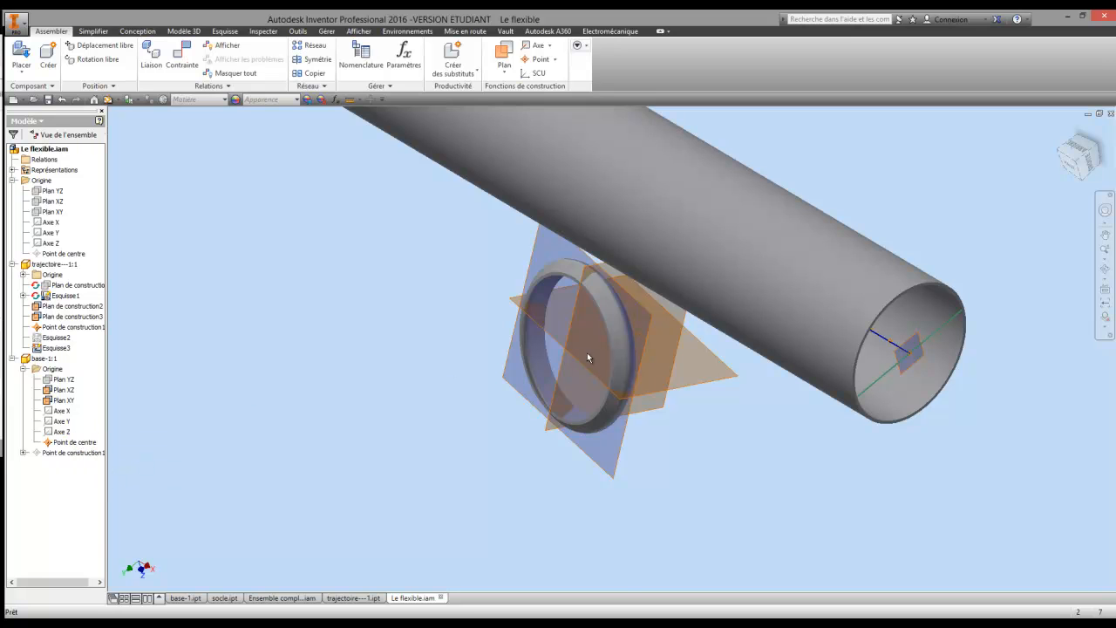
Hide the origin centre point of the base-1 ring again.
scroll(587, 352, "up", 3)
left_click_drag(622, 335, 600, 341)
right_click(548, 350)
left_click(512, 347)
left_click(73, 447)
right_click(75, 449)
left_click(94, 481)
Make the construction point of the base-1 ring visible in the assembly.
left_click(76, 452)
right_click(76, 455)
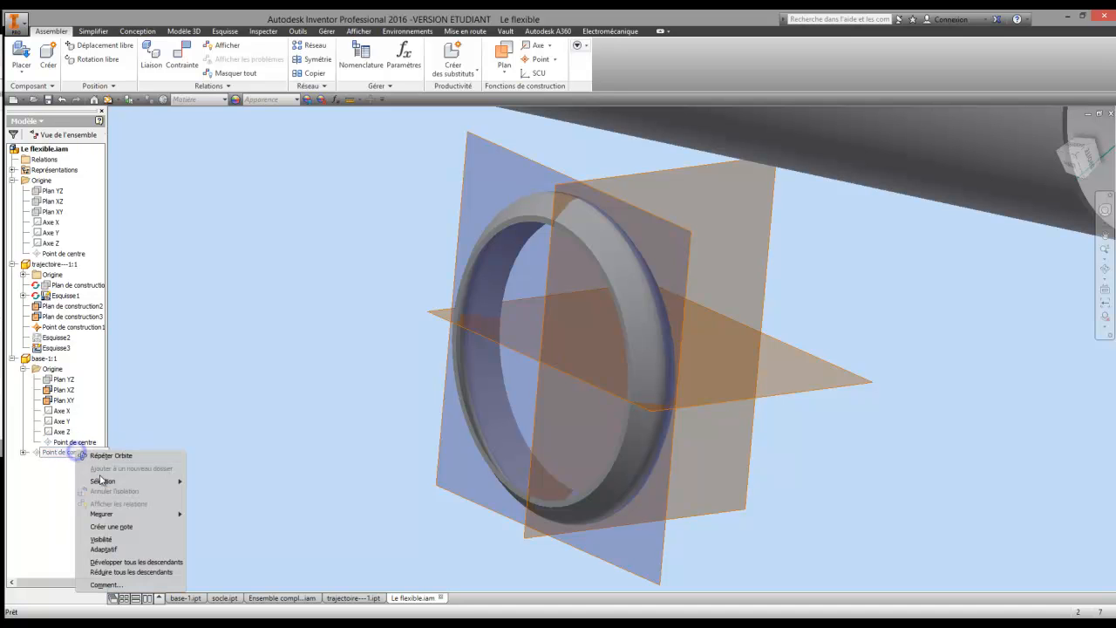
left_click(112, 541)
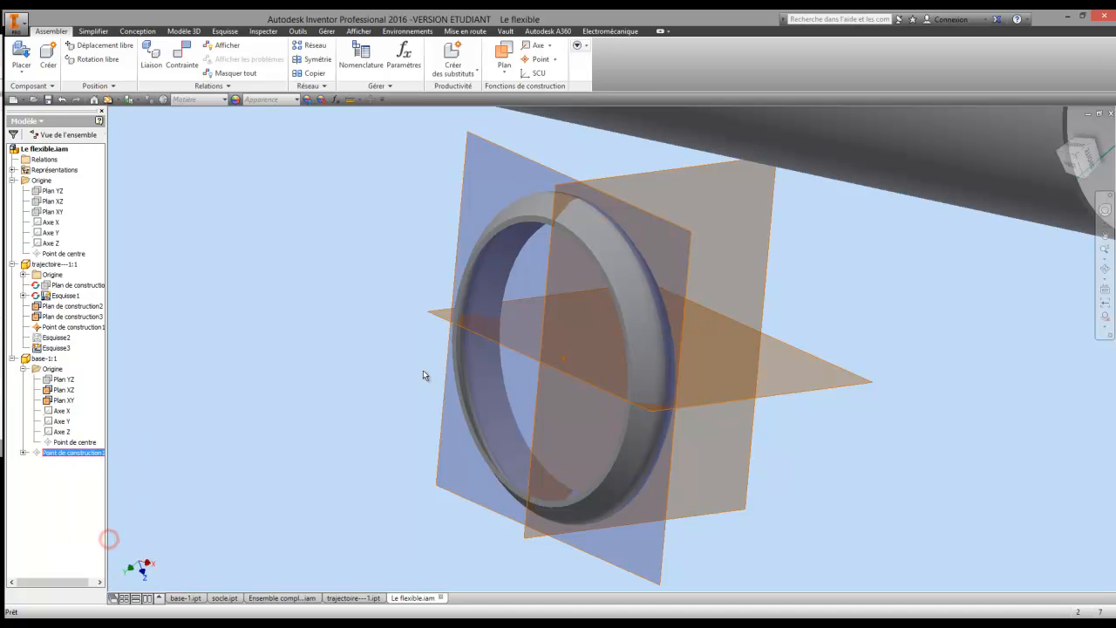
scroll(584, 349, "up", 6)
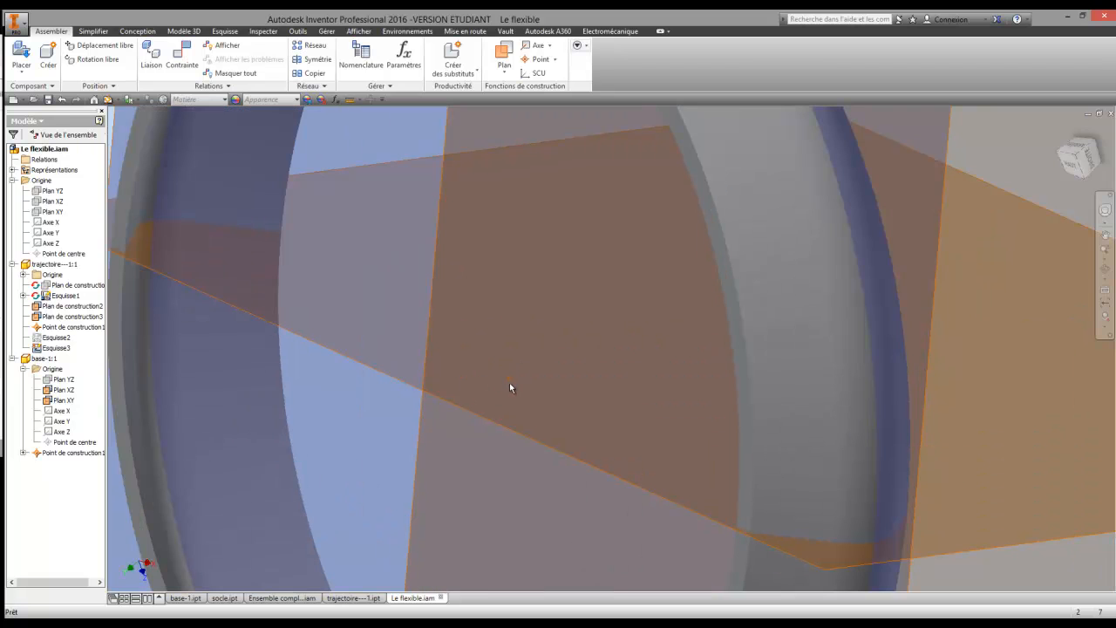
scroll(523, 374, "down", 8)
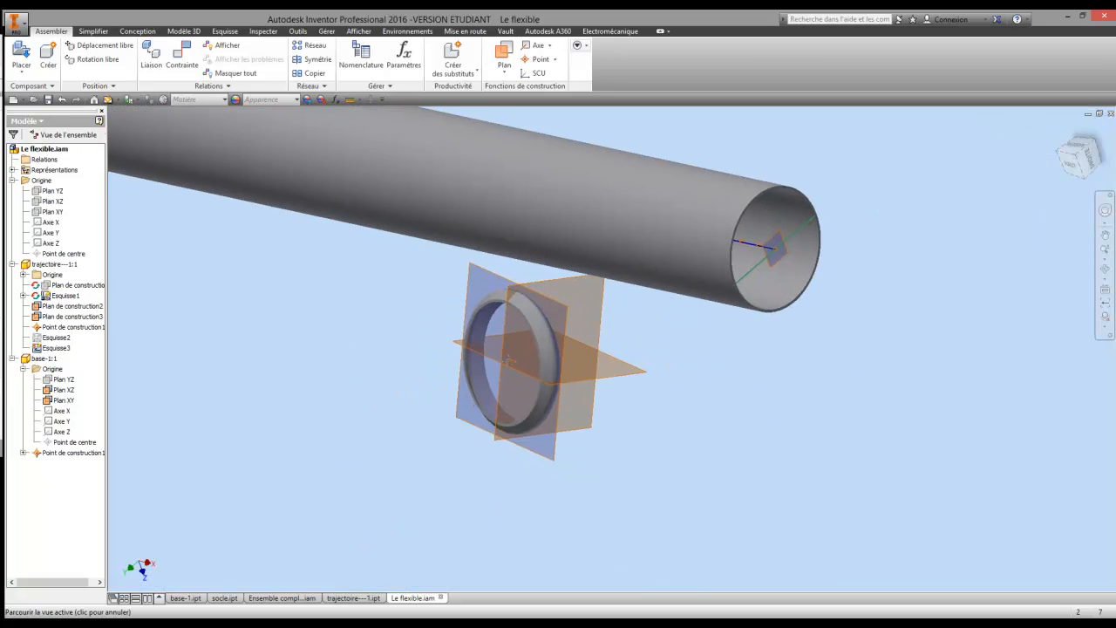
Move the base-1 ring near the tube's open end and mate its construction point to the path's end point with 0 mm offset.
left_click_drag(518, 355, 787, 331)
scroll(787, 331, "up", 6)
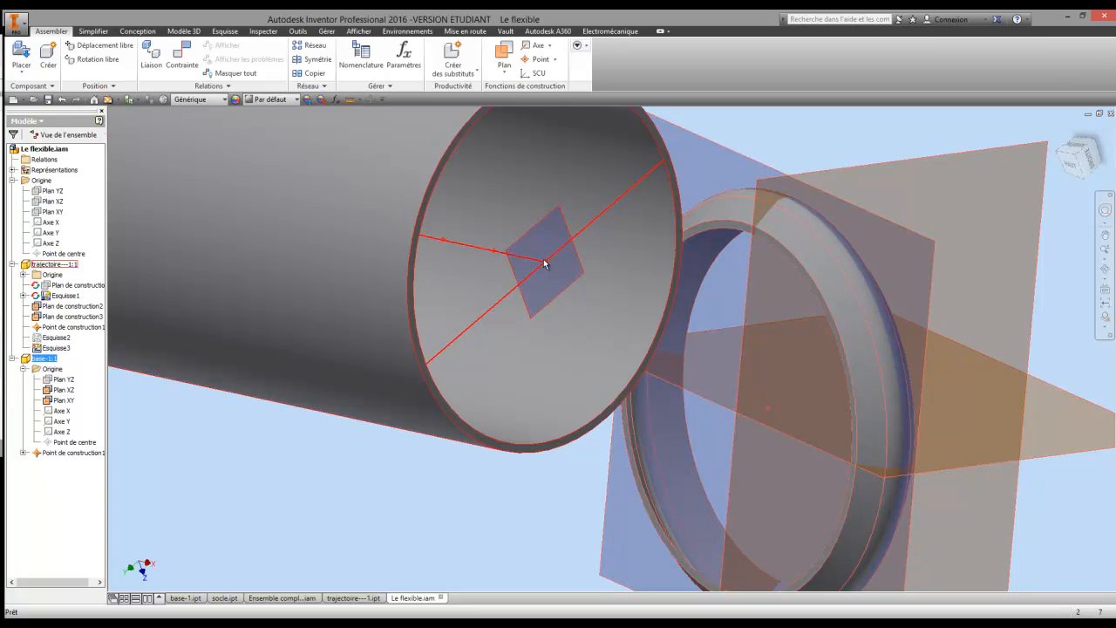
left_click(177, 54)
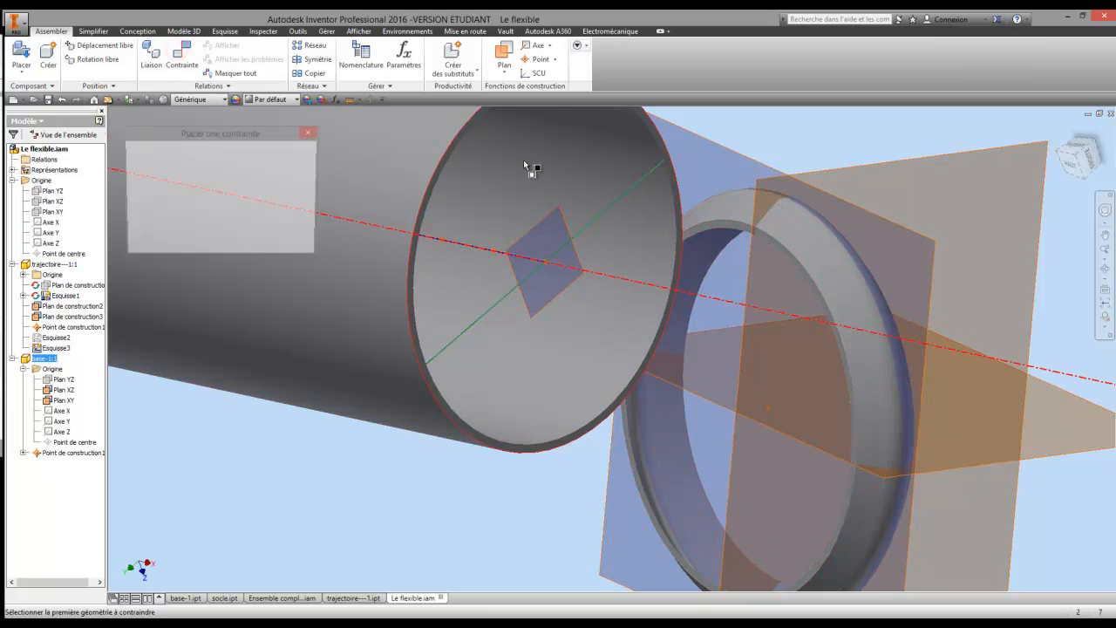
left_click(770, 409)
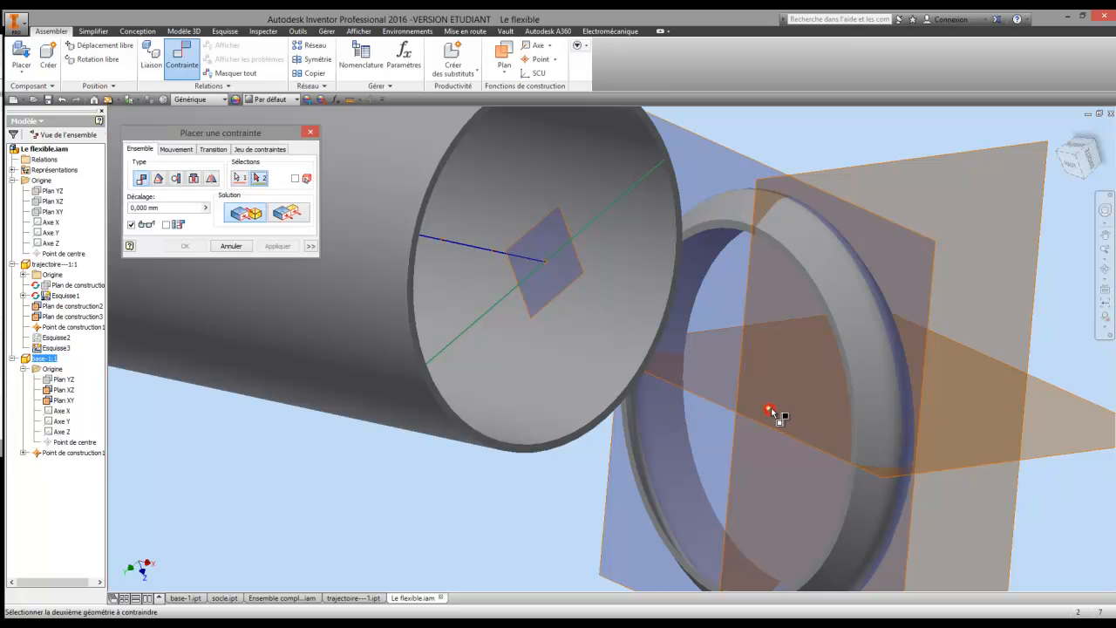
left_click(546, 263)
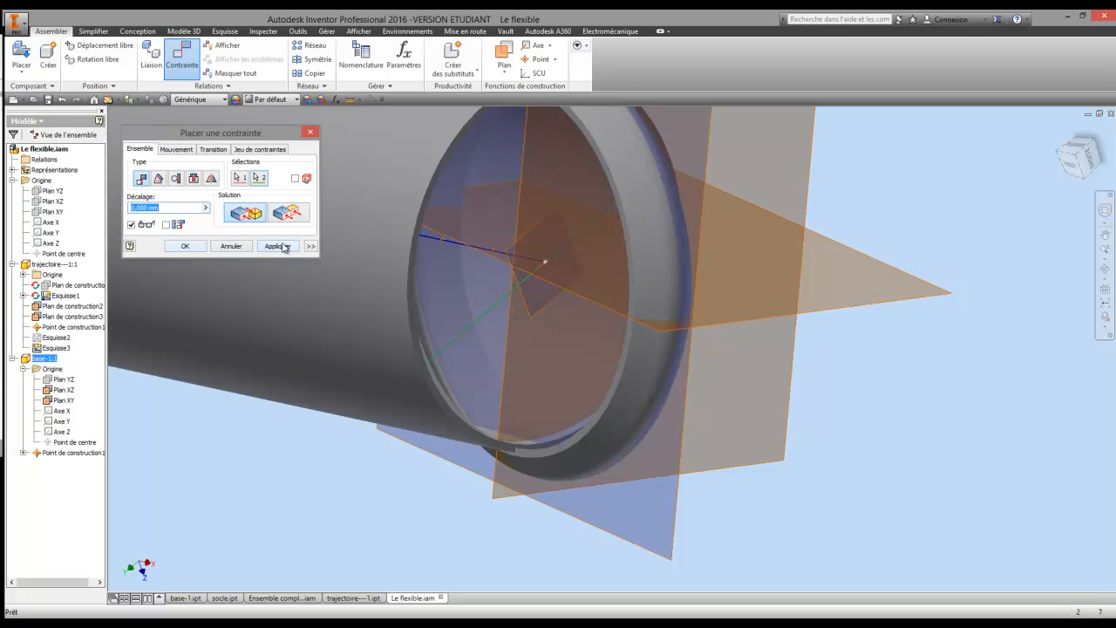
left_click(284, 248)
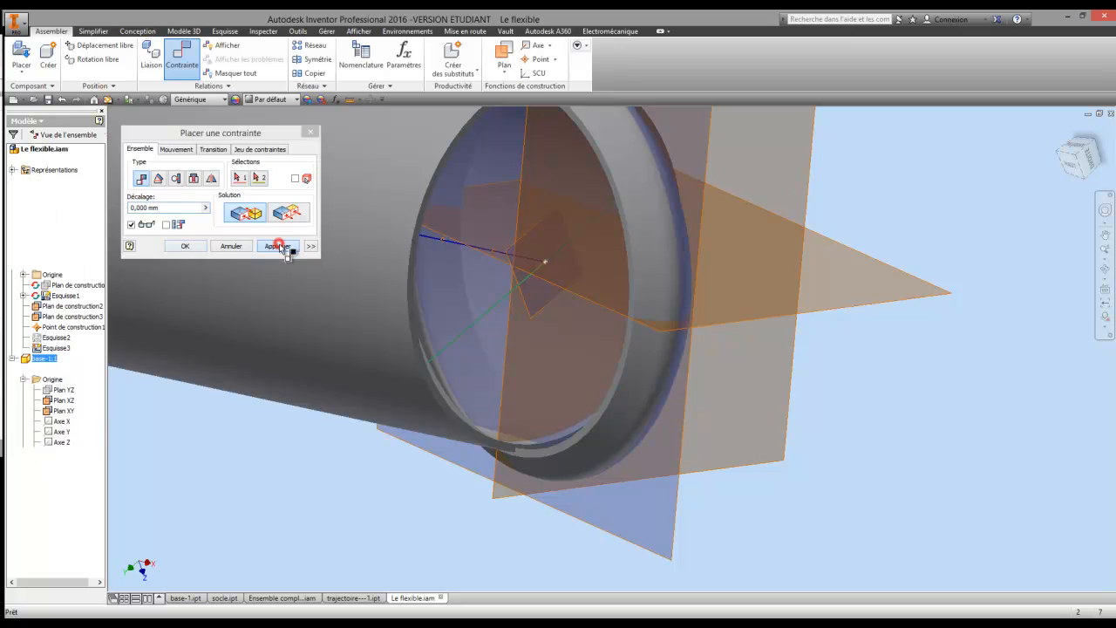
Mate the ring's Plan de construction1 with the work plane at the tube's open end, offset 0 mm.
left_click(672, 552)
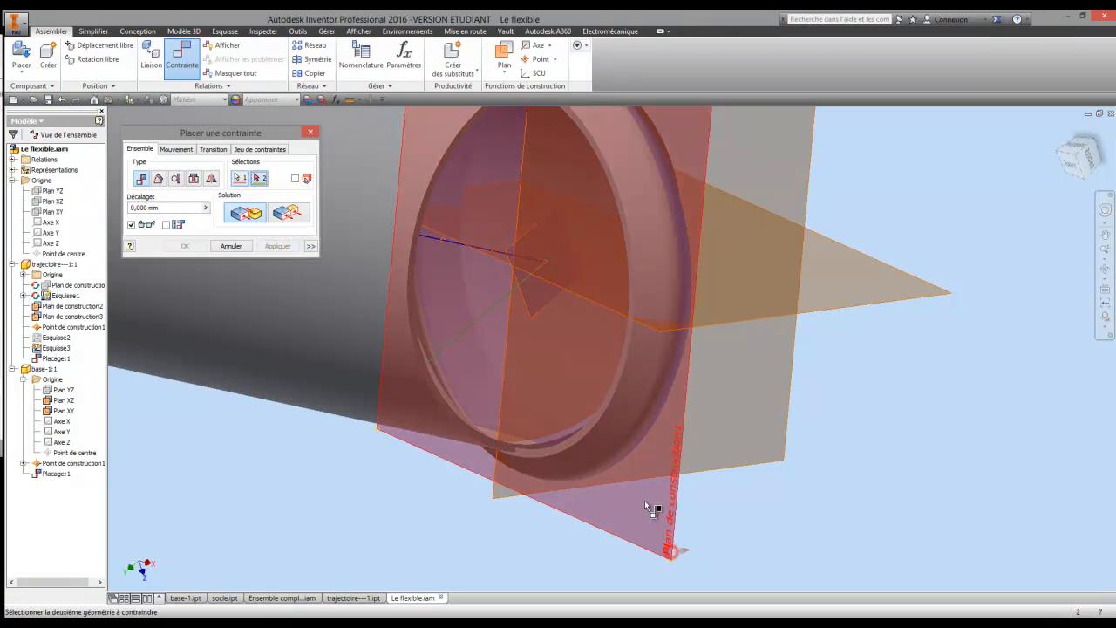
left_click(510, 251)
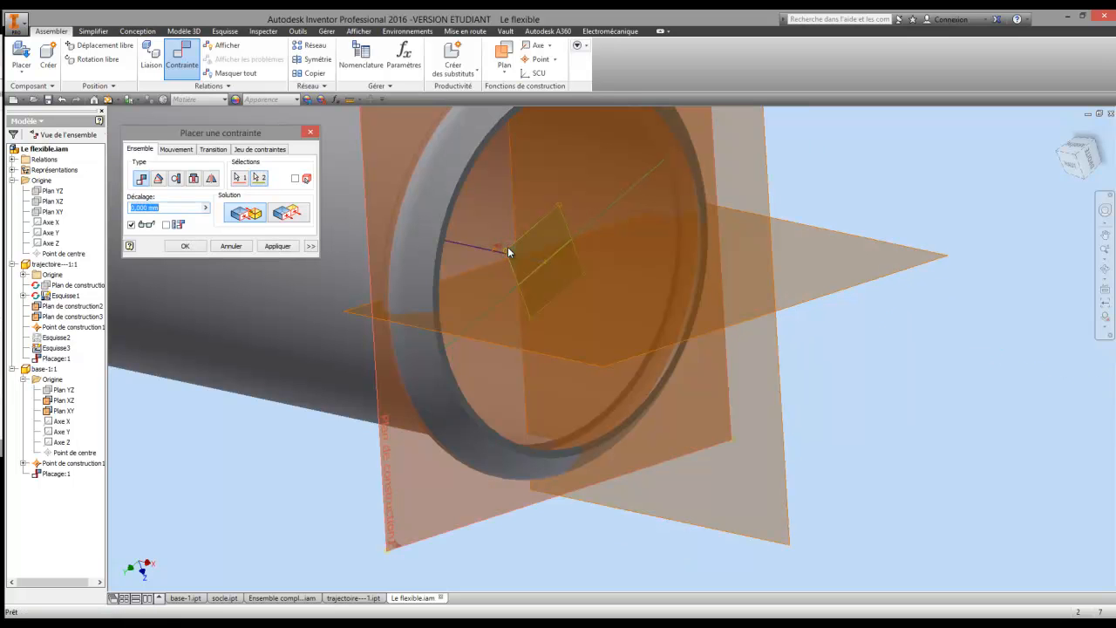
left_click(188, 246)
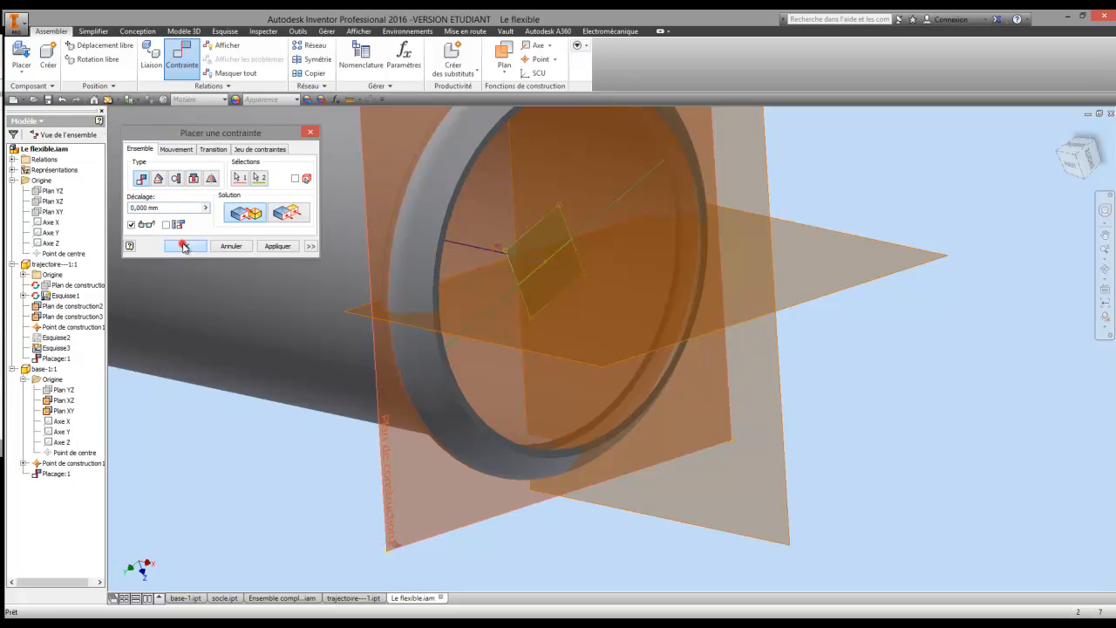
scroll(470, 267, "down", 5)
key("F4")
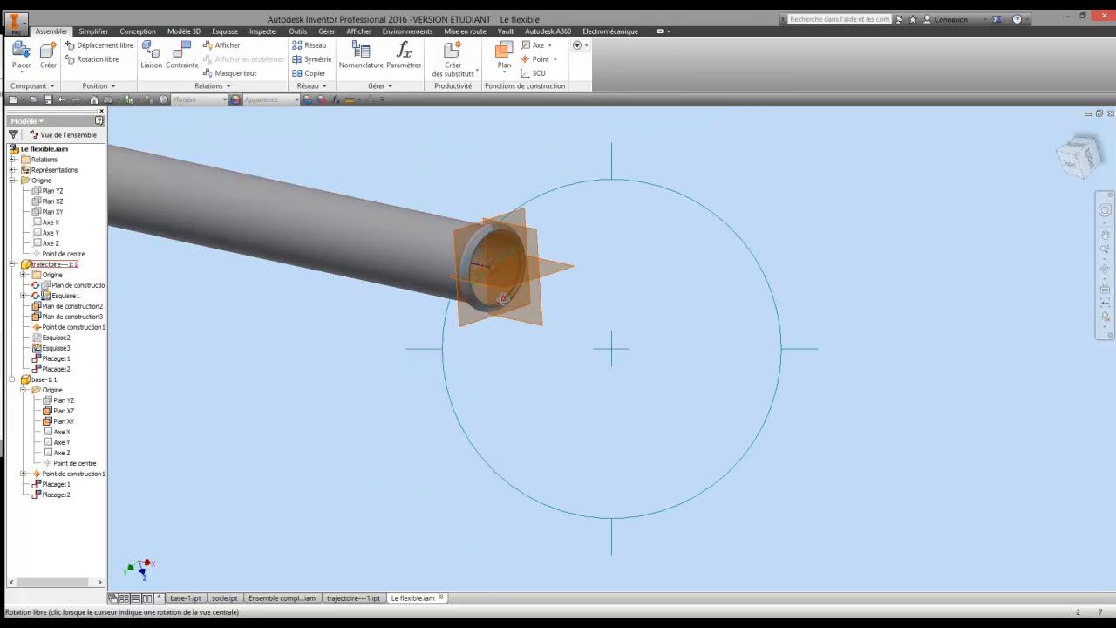
middle_click_drag(568, 316, 853, 393)
key("F4")
mouse_move(733, 333)
left_mouse_down()
mouse_move(751, 344)
mouse_move(721, 341)
left_mouse_up()
middle_click_drag(721, 341, 705, 363)
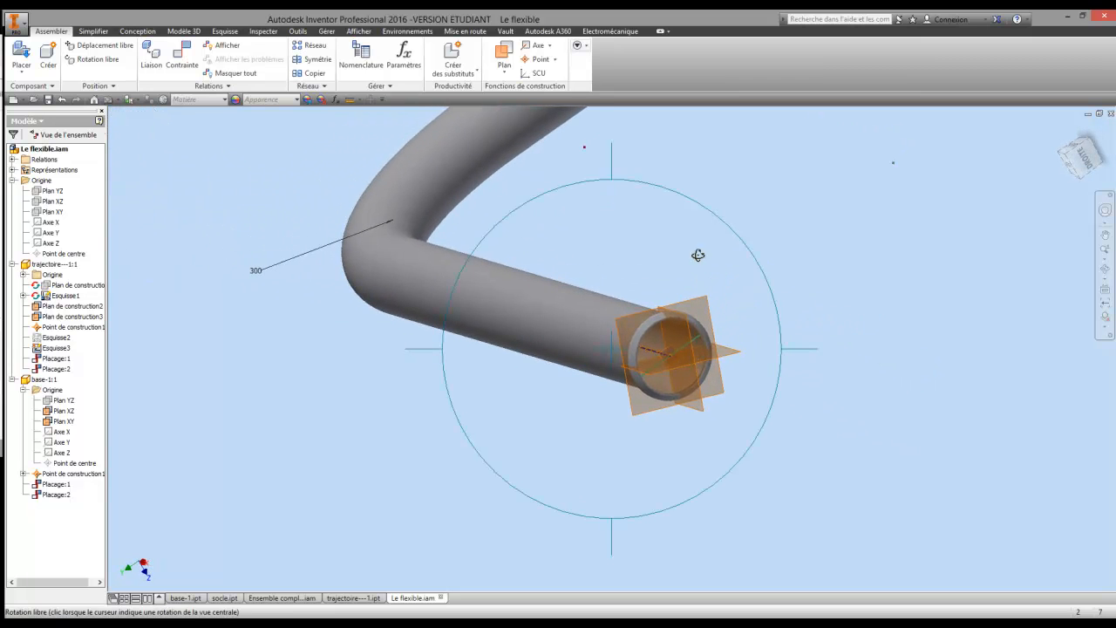
Start a component pattern with the base-1 ring as the component and show the modelling view in the model browser.
right_click(625, 317)
left_click(633, 328)
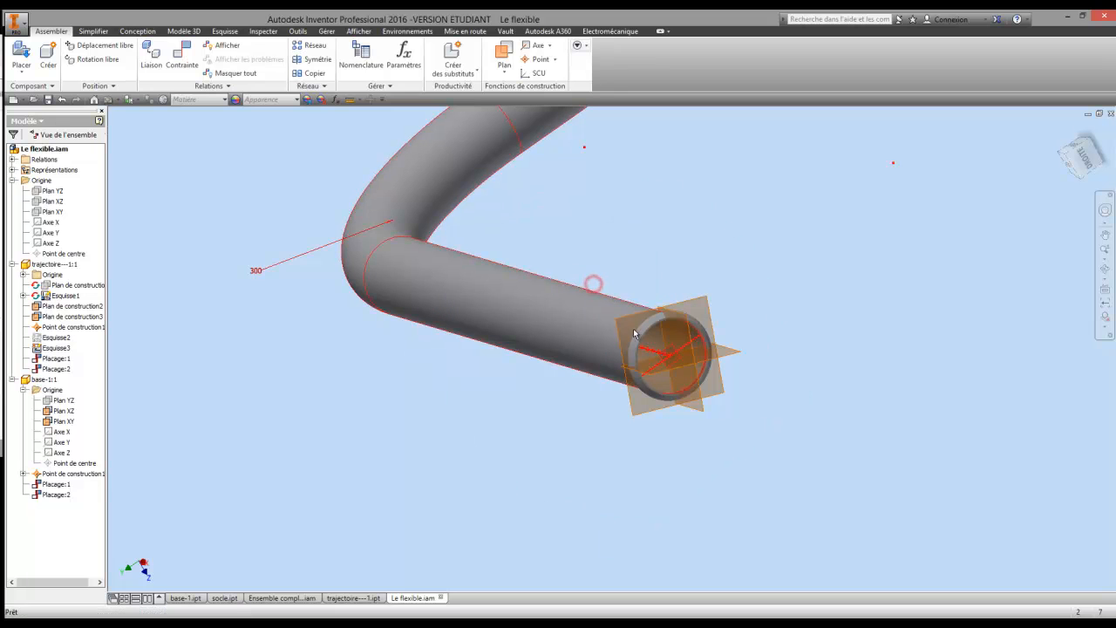
key("F4")
left_click_drag(667, 332, 542, 369)
right_click(542, 370)
left_click(500, 394)
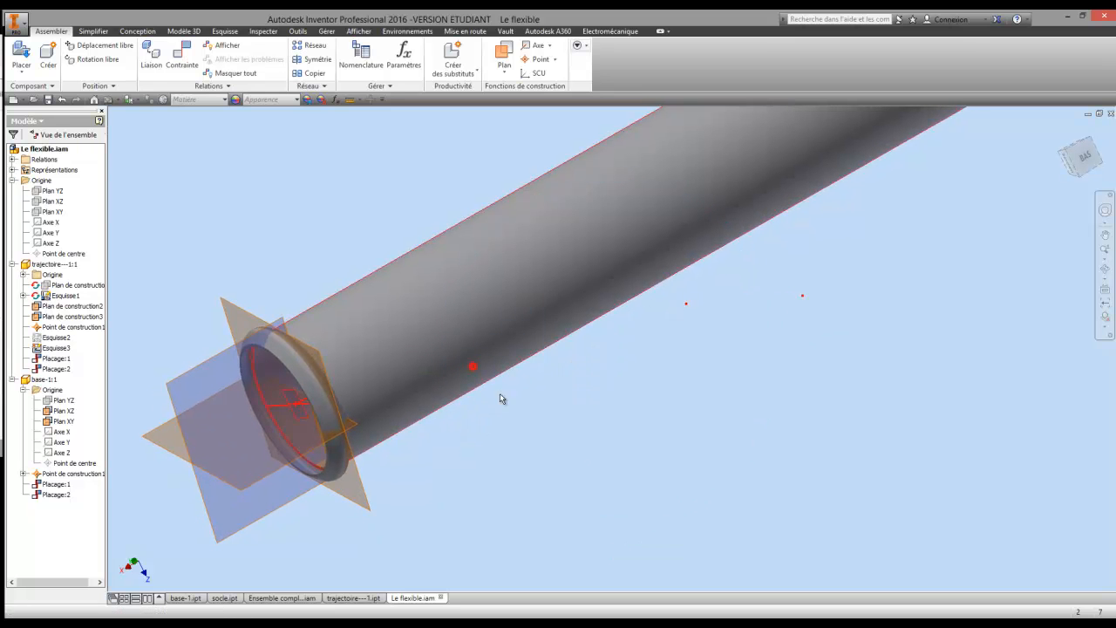
middle_click_drag(523, 411, 531, 404)
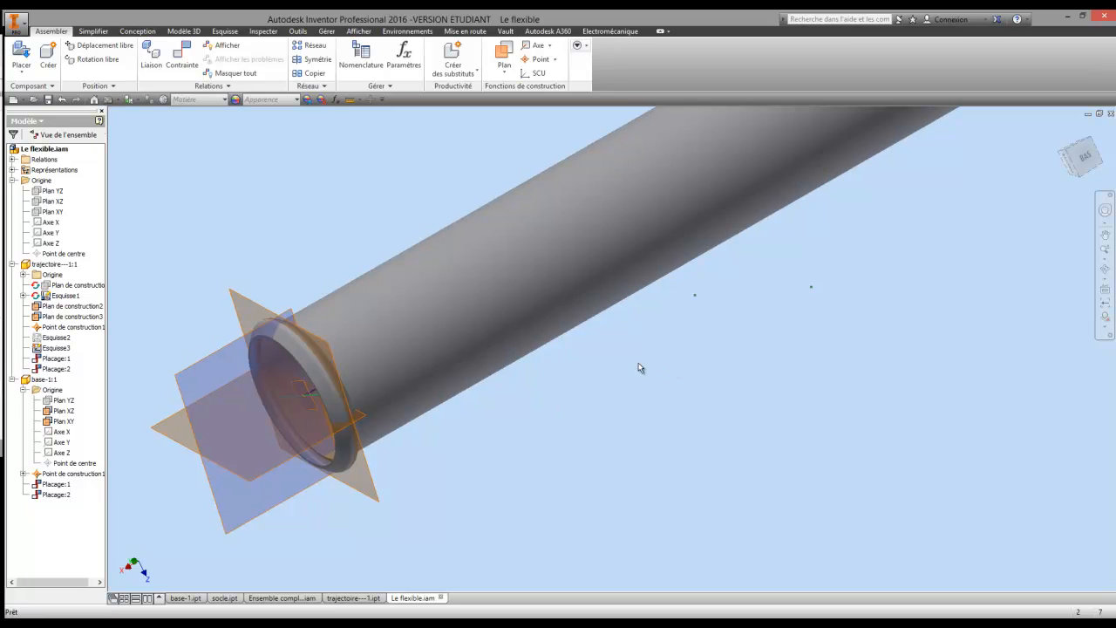
left_click(298, 49)
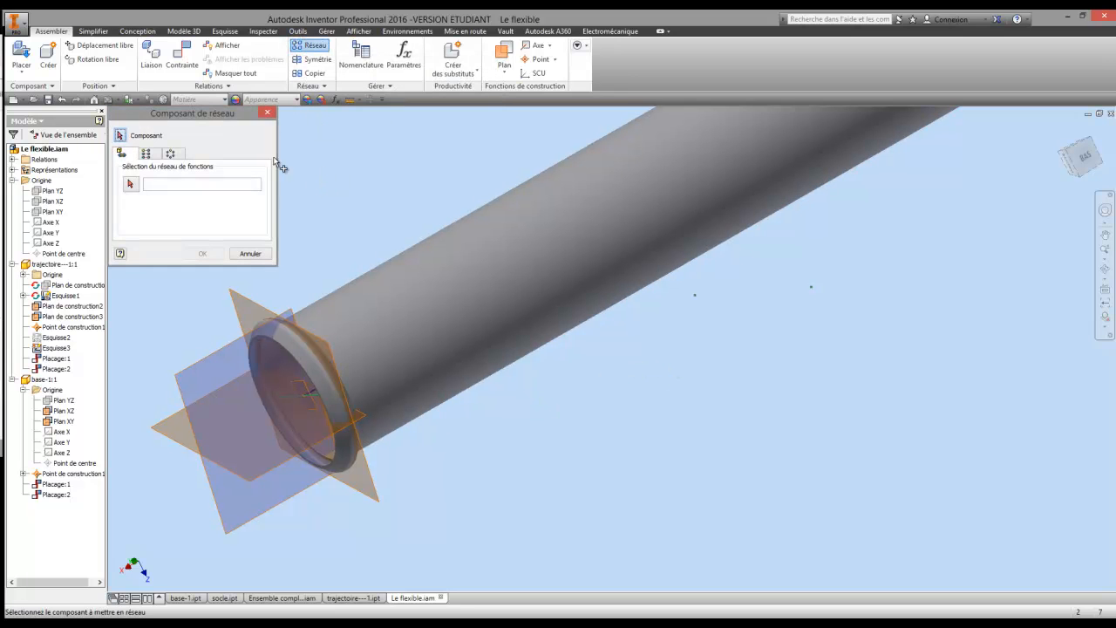
left_click_drag(217, 115, 292, 117)
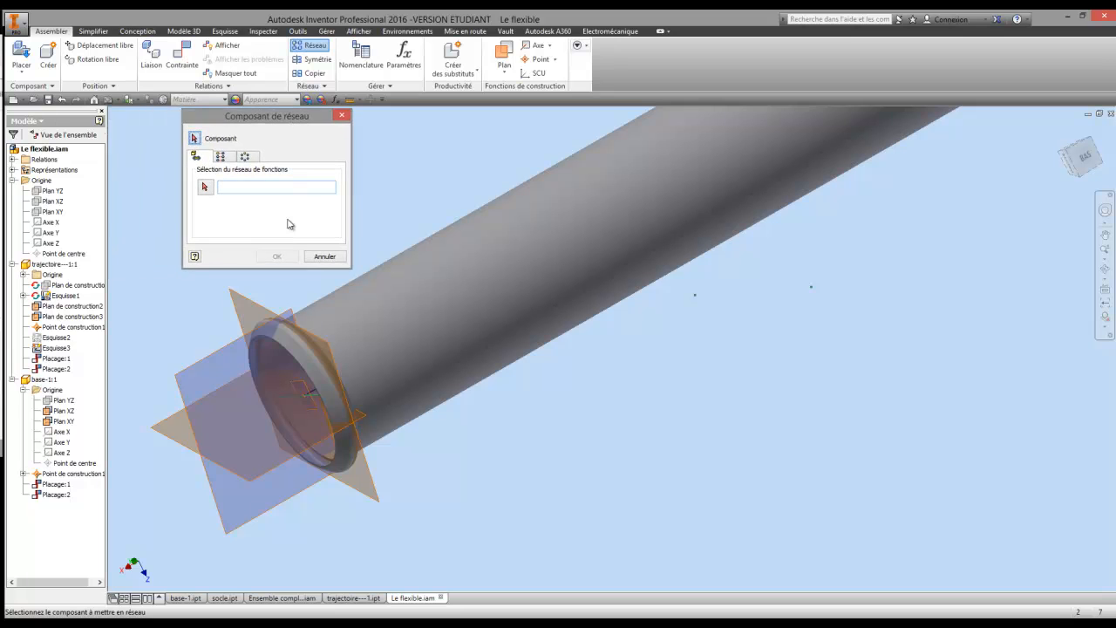
left_click(306, 359)
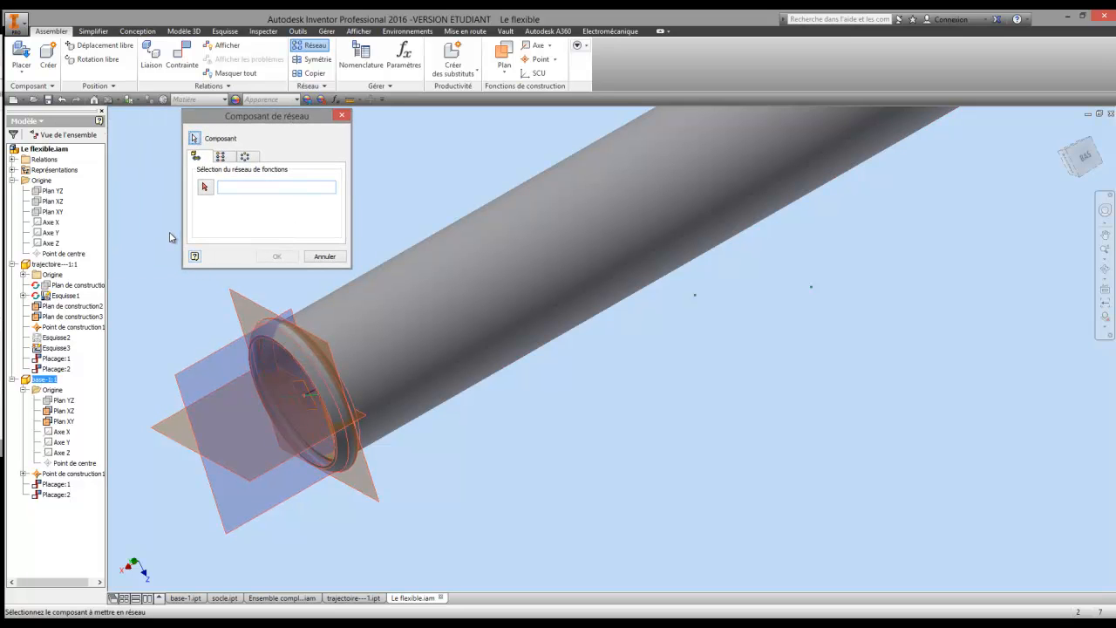
left_click(74, 136)
left_click(83, 149)
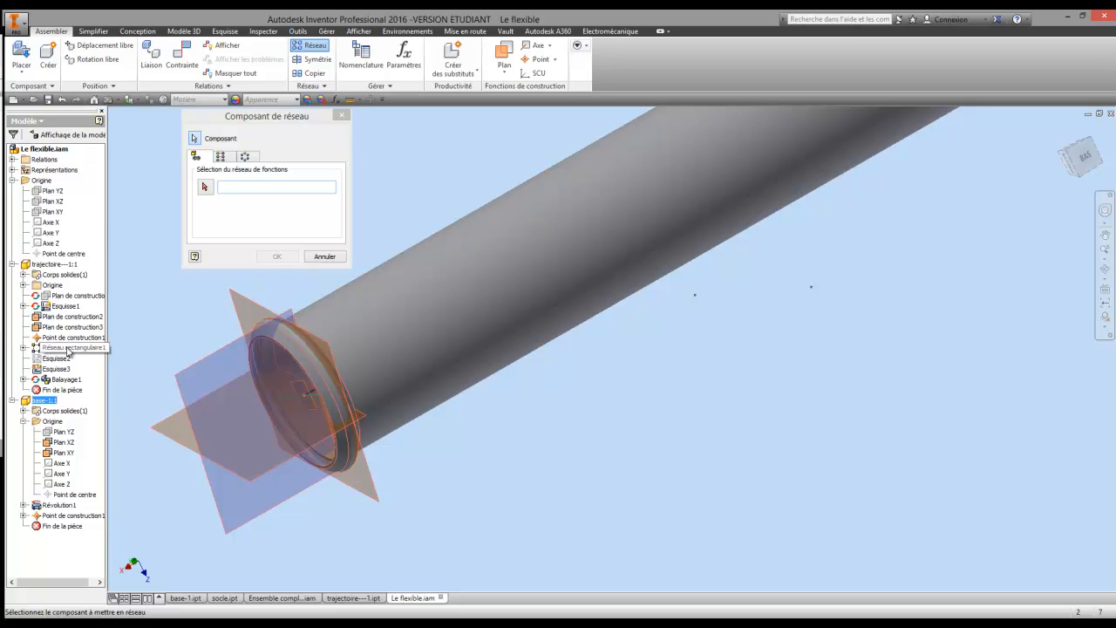
Pattern the base-1 ring along the tube by following Réseau rectangulaire1 of the trajectoire---1 part.
left_click(204, 186)
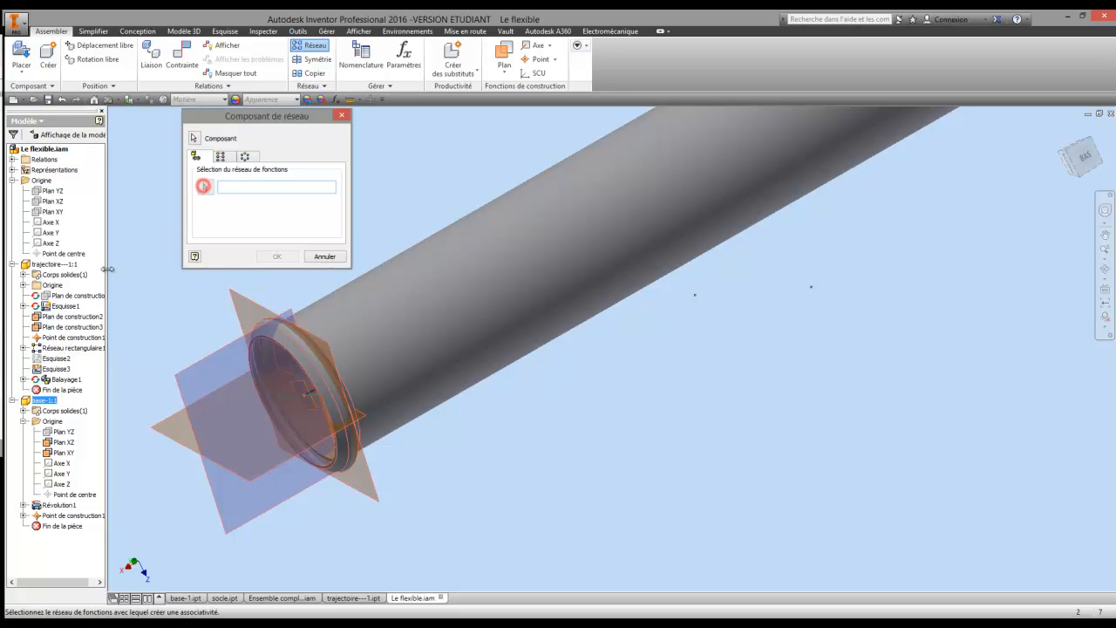
left_click(72, 349)
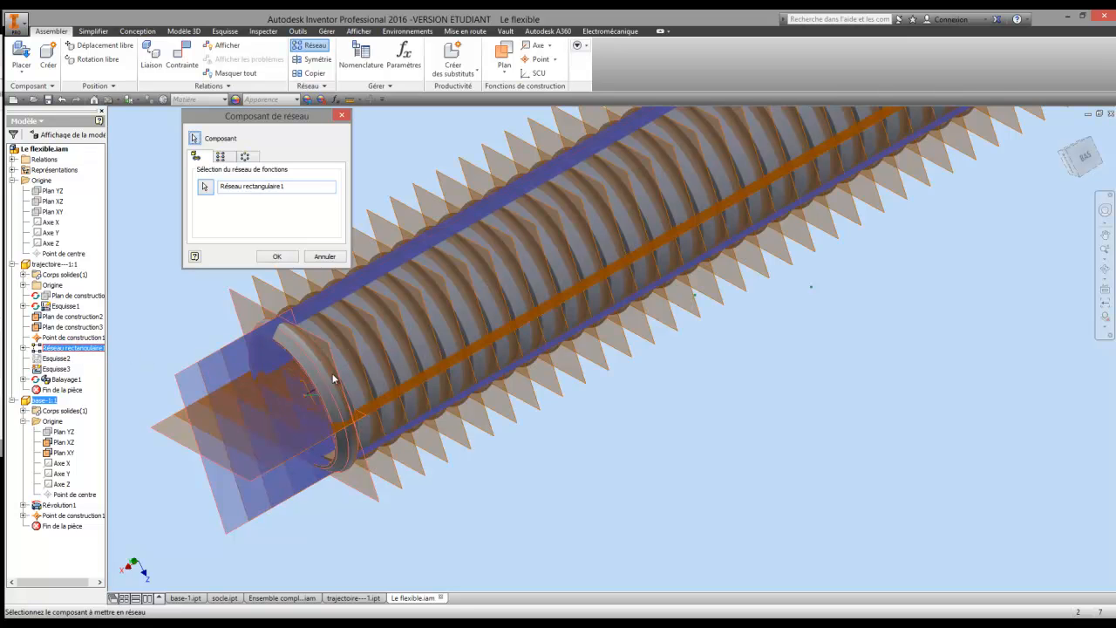
scroll(743, 360, "down", 3)
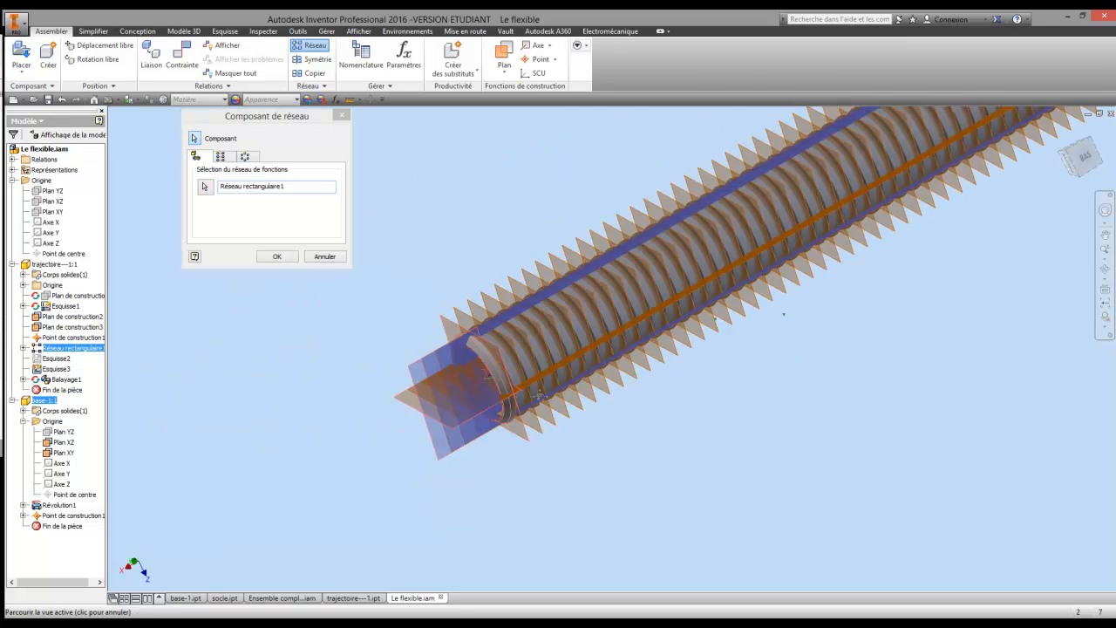
scroll(663, 365, "down", 3)
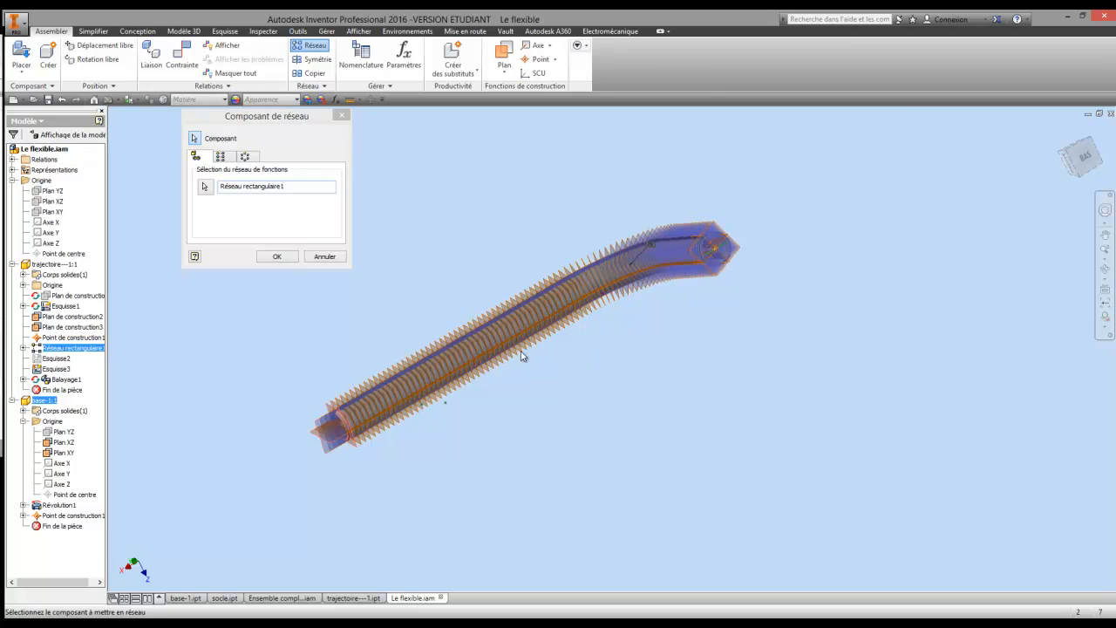
scroll(471, 349, "up", 3)
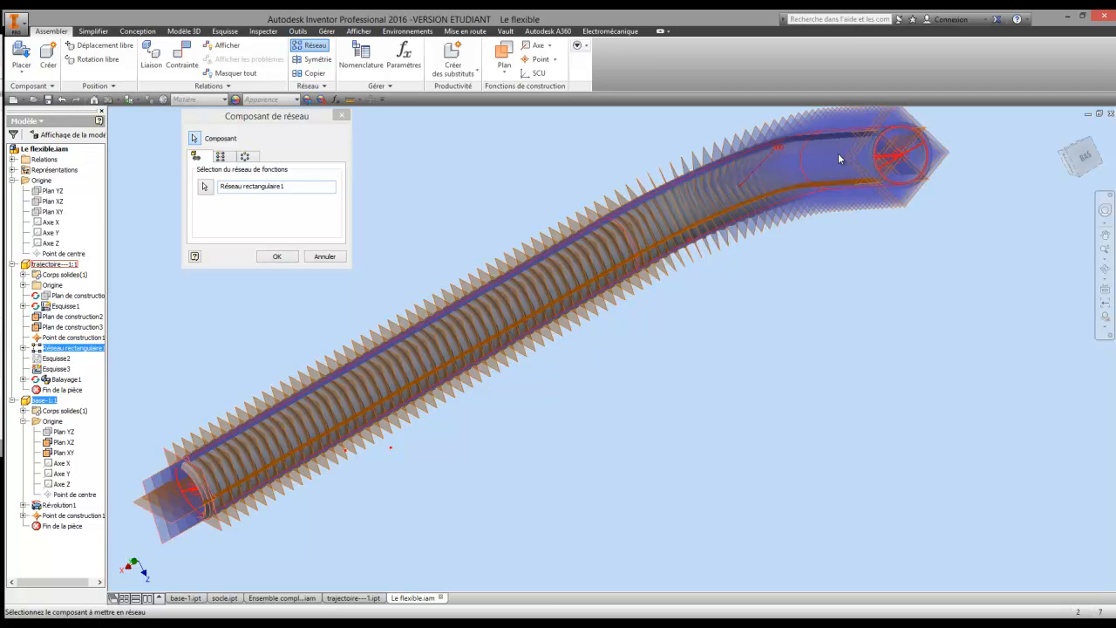
left_click(276, 257)
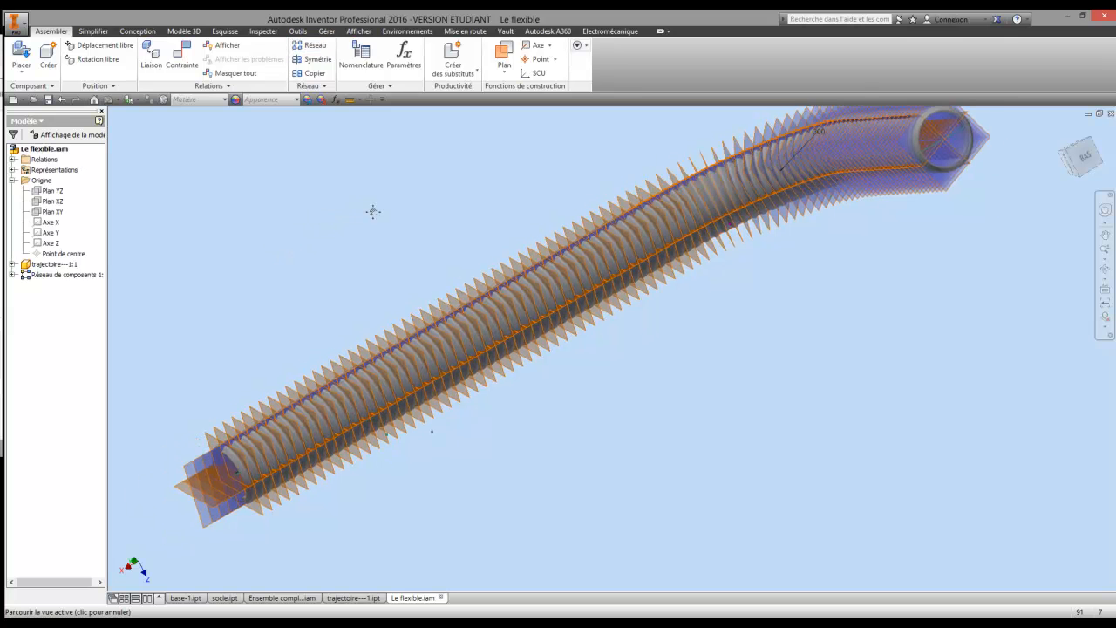
Turn off the visibility of all work features and 2D sketches in the Le flexible assembly.
left_click(357, 33)
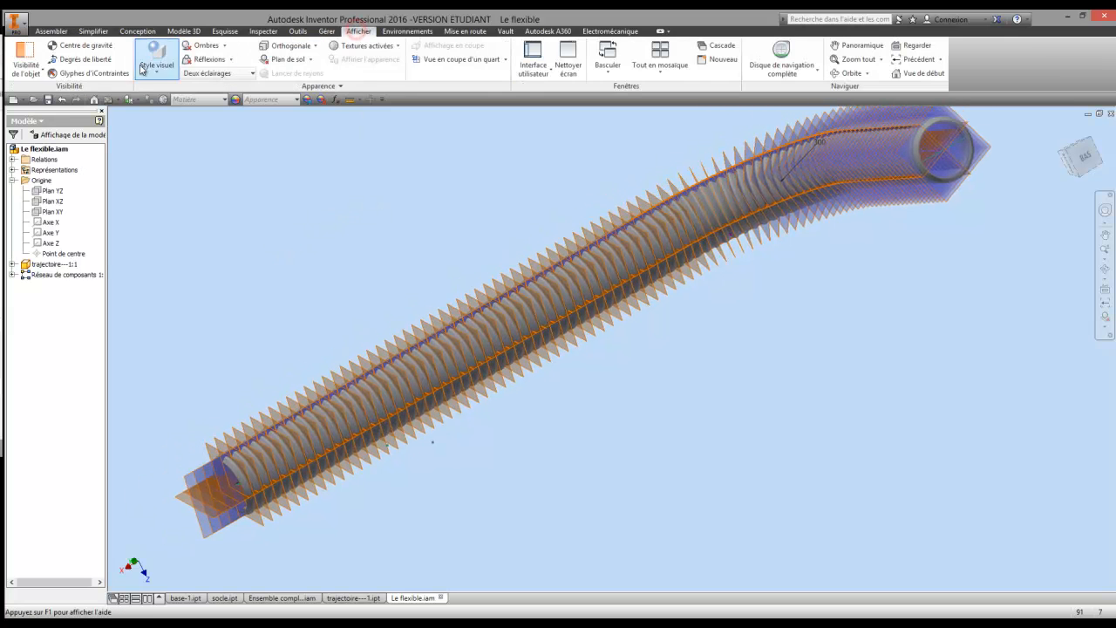
left_click(26, 65)
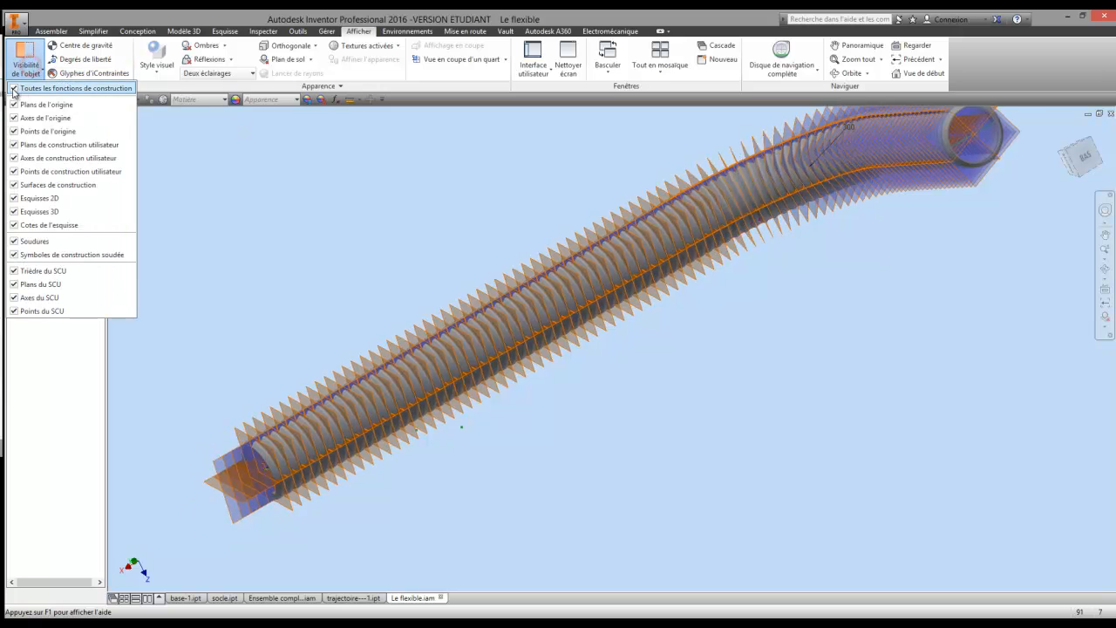
left_click(47, 104)
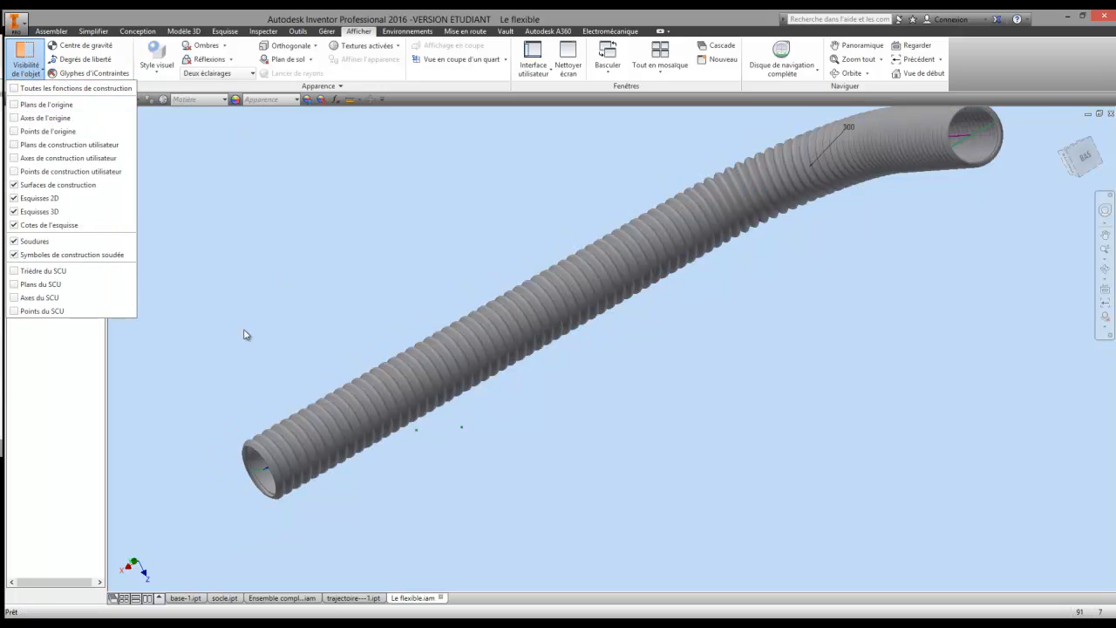
left_click(14, 198)
left_click(222, 216)
Examine the corrugated hose from several sides, along its straight sections, bend and open ends.
key("F4")
left_click_drag(491, 294, 614, 274)
scroll(615, 227, "down", 3)
middle_click_drag(613, 224, 495, 314)
scroll(494, 311, "down", 5)
left_click_drag(500, 281, 535, 393)
scroll(503, 361, "up", 3)
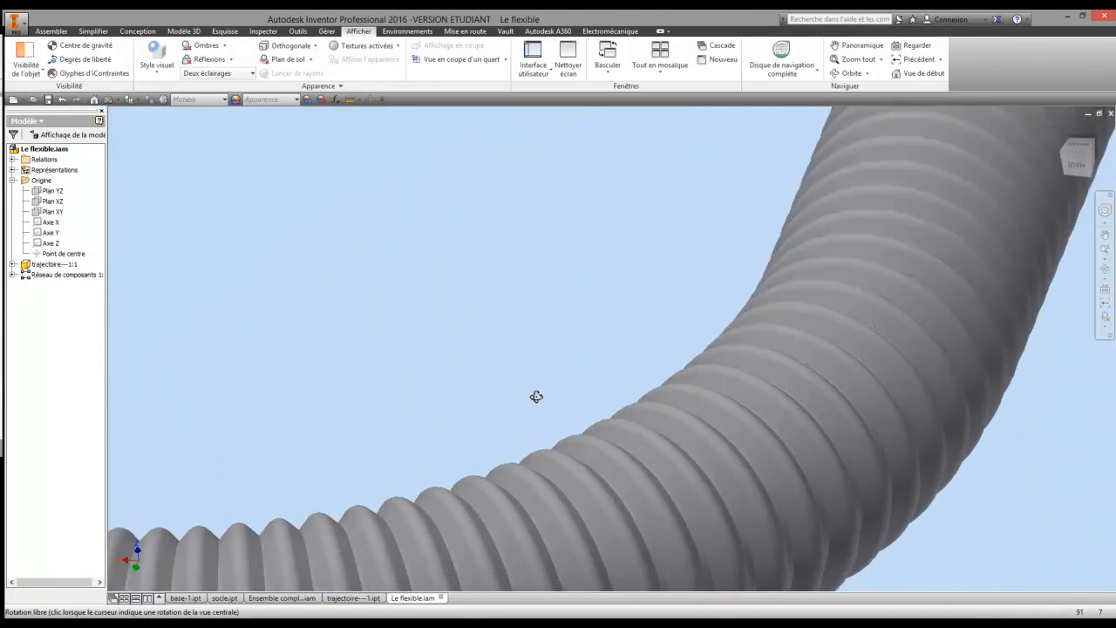
scroll(528, 357, "down", 3)
scroll(529, 276, "up", 10)
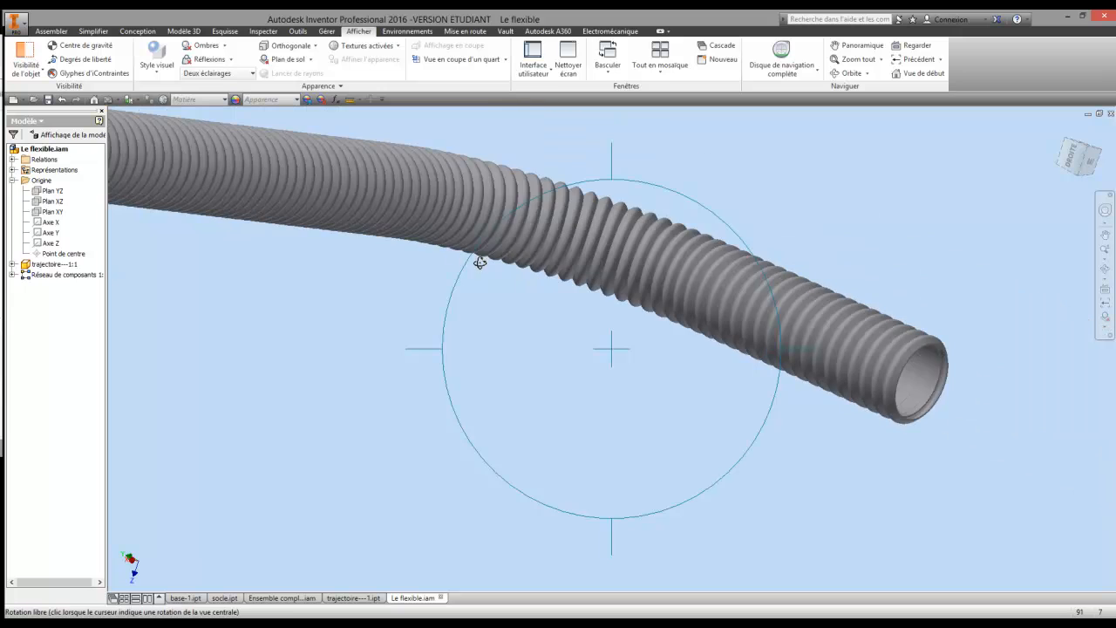
scroll(499, 273, "up", 3)
middle_click_drag(505, 274, 551, 282)
right_click(494, 274)
left_click(397, 274)
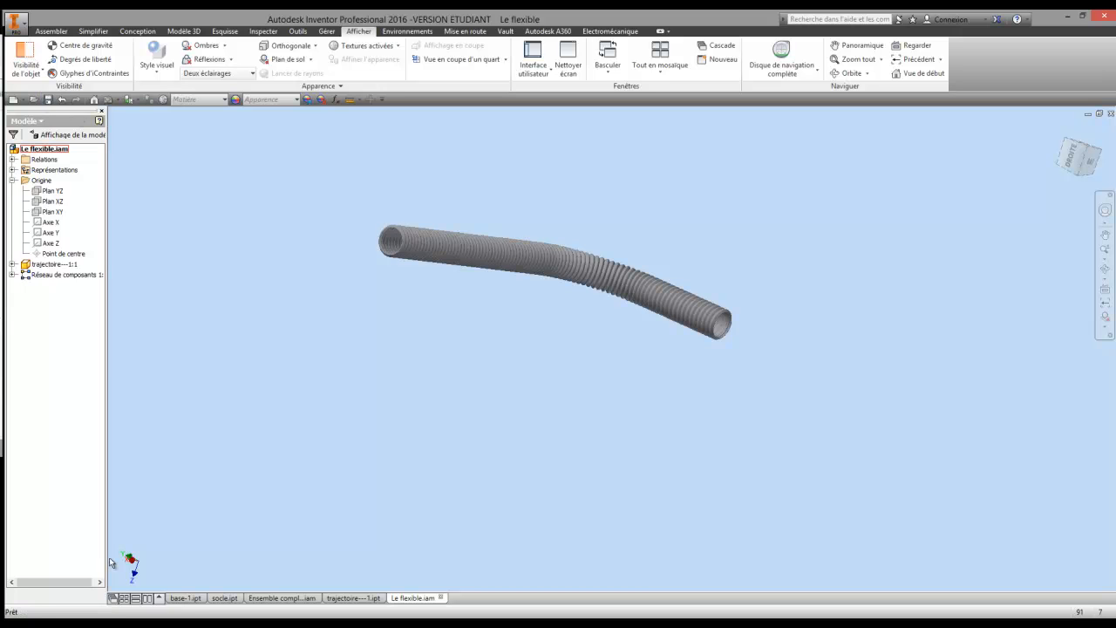
Compare the trajectoire---1 tube in the Ensemble complet assembly with its part file and the Le flexible assembly.
left_click(283, 598)
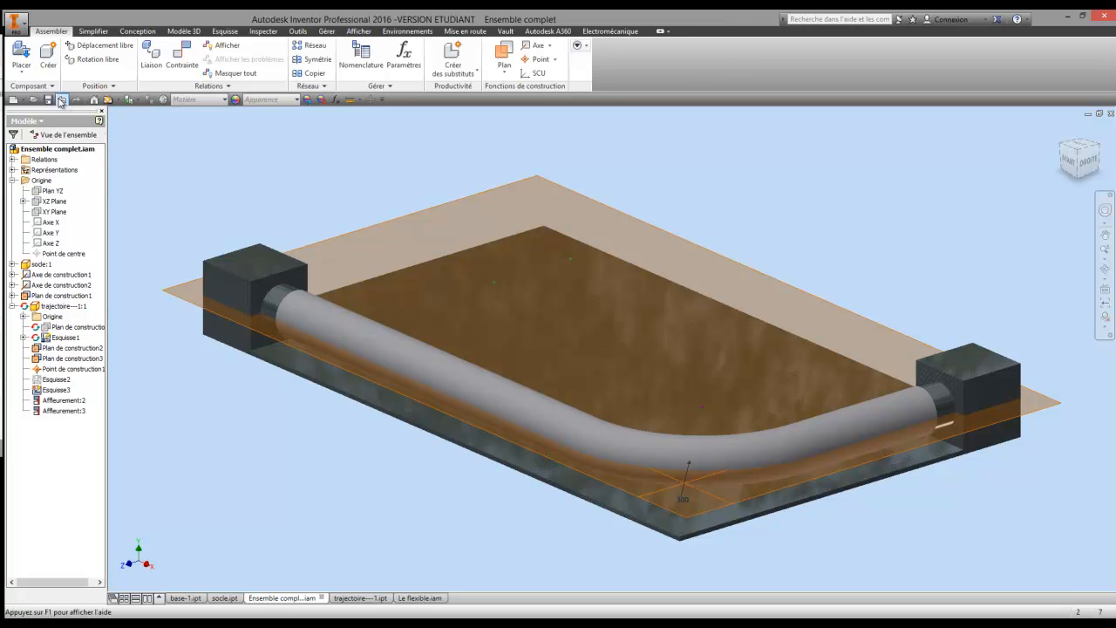
left_click(54, 307)
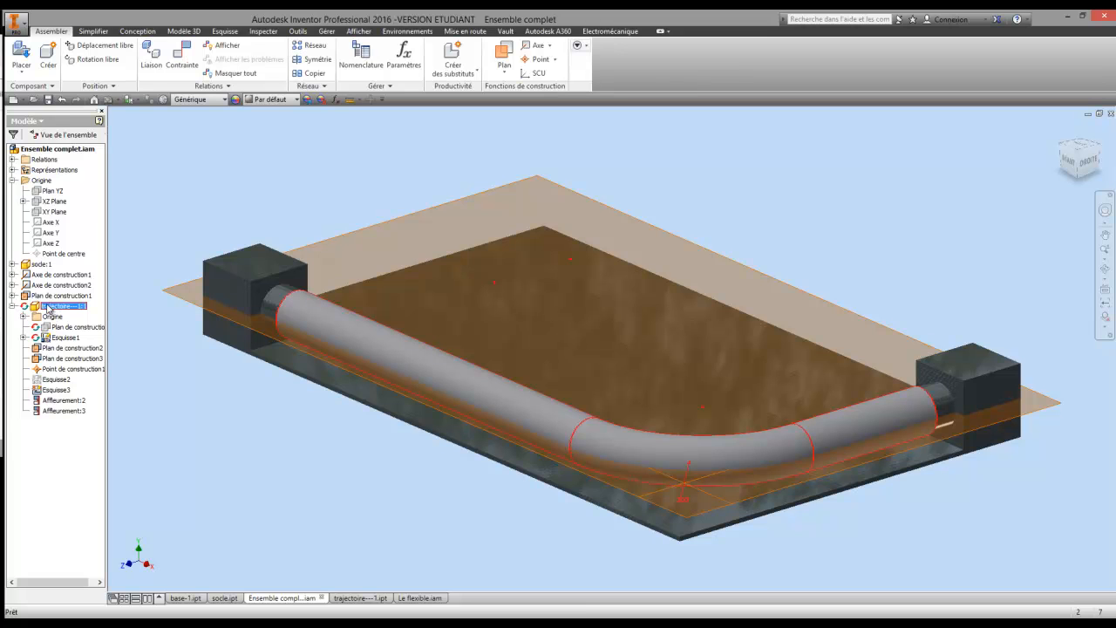
left_click(355, 599)
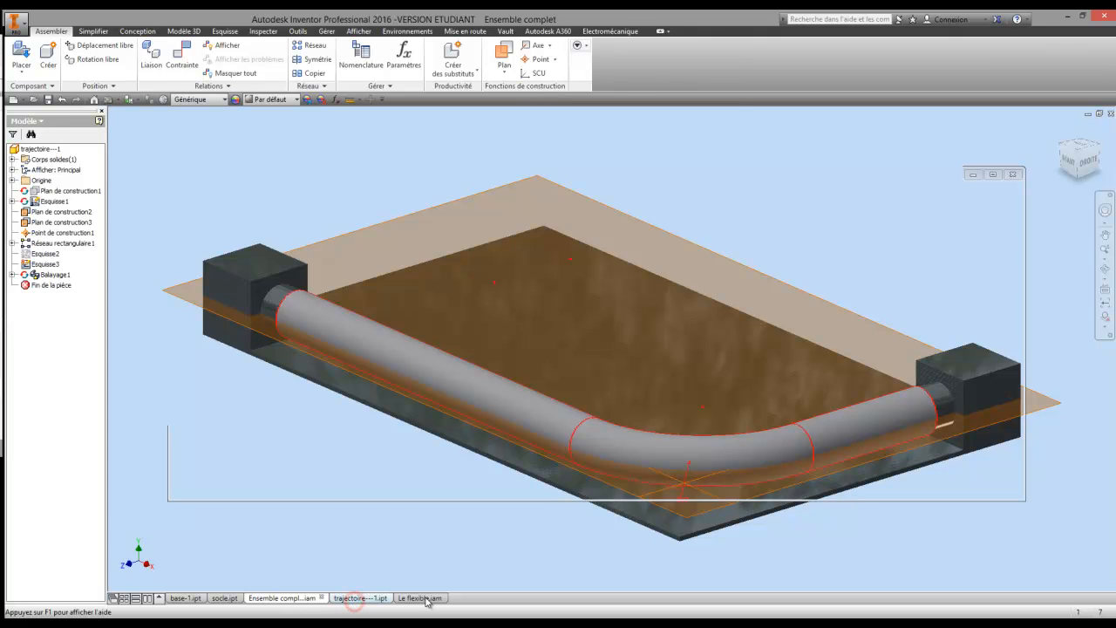
left_click(422, 598)
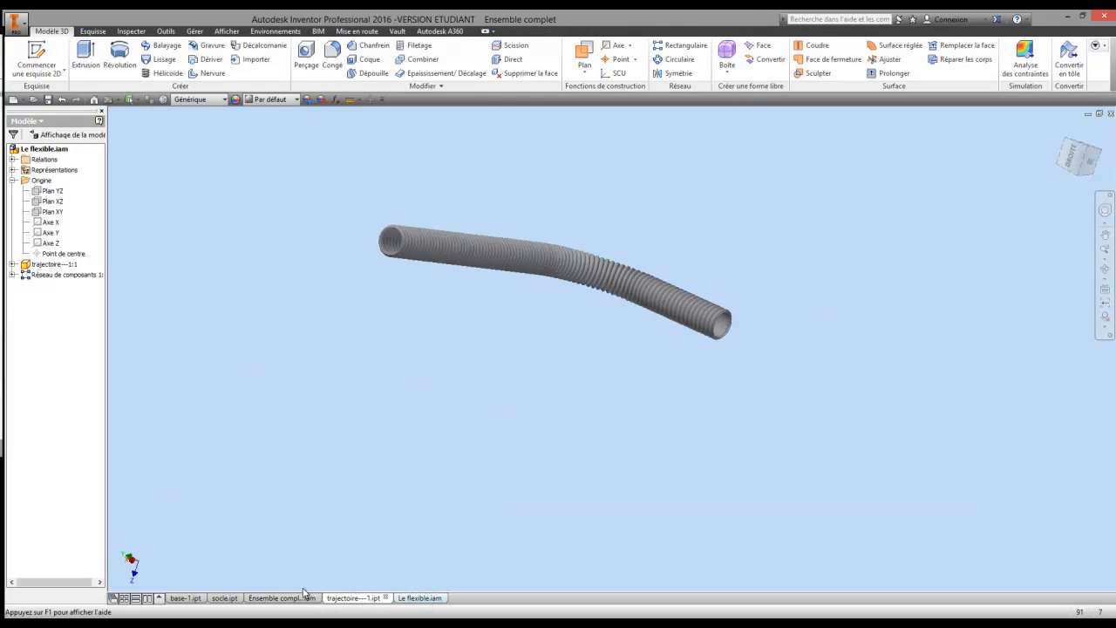
Place one instance of the Le flexible assembly from the tuto-60 folder above the base in Ensemble complet.
left_click(283, 598)
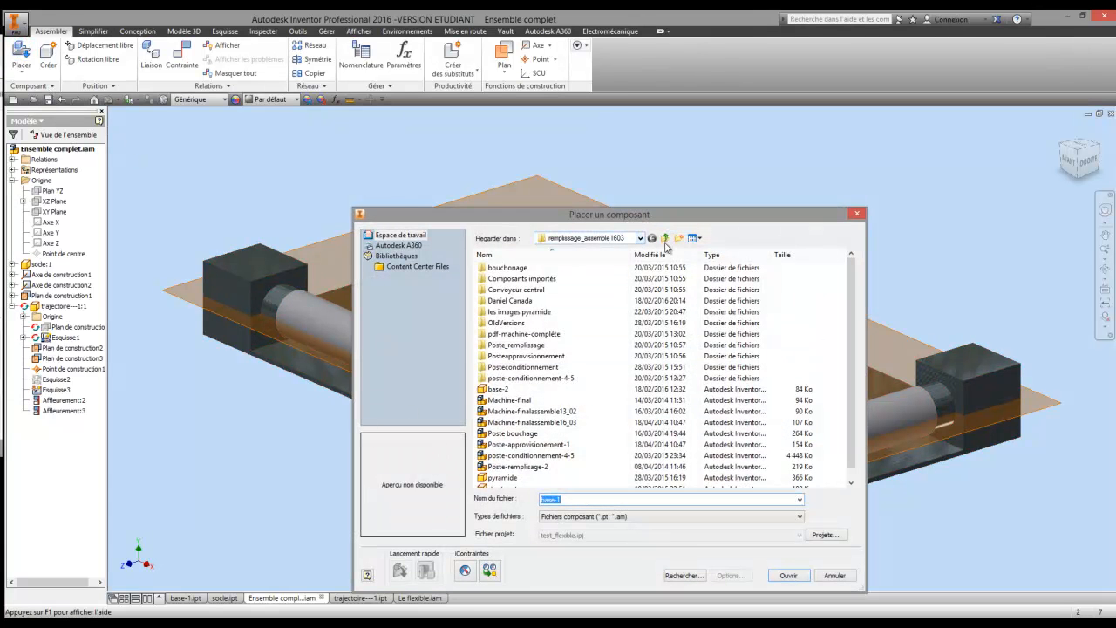
left_click(664, 237)
double_click(500, 283)
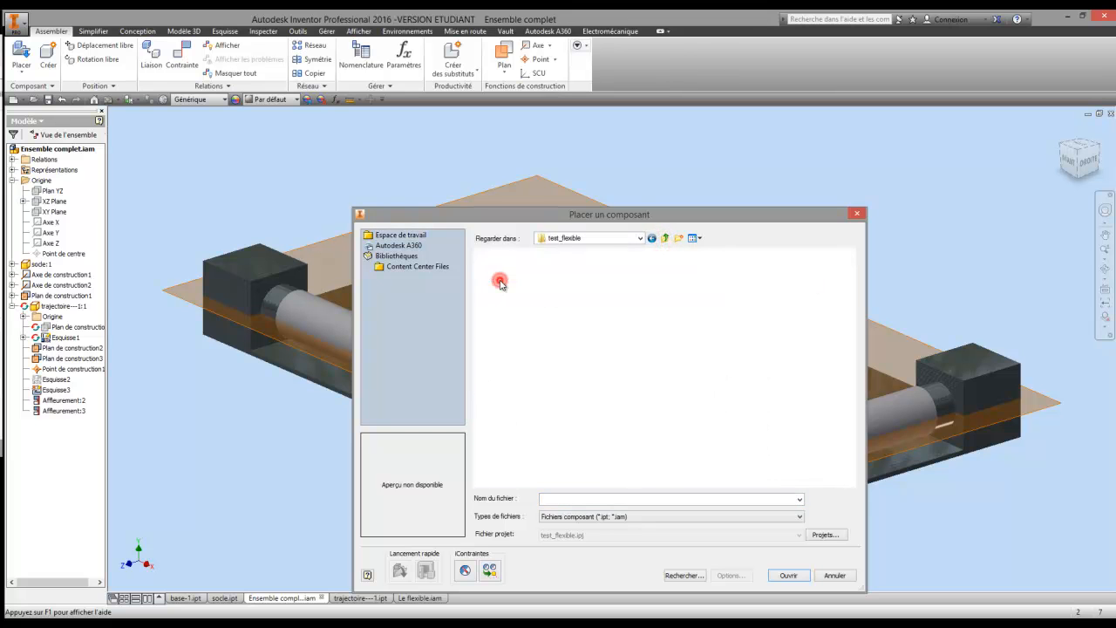
double_click(502, 301)
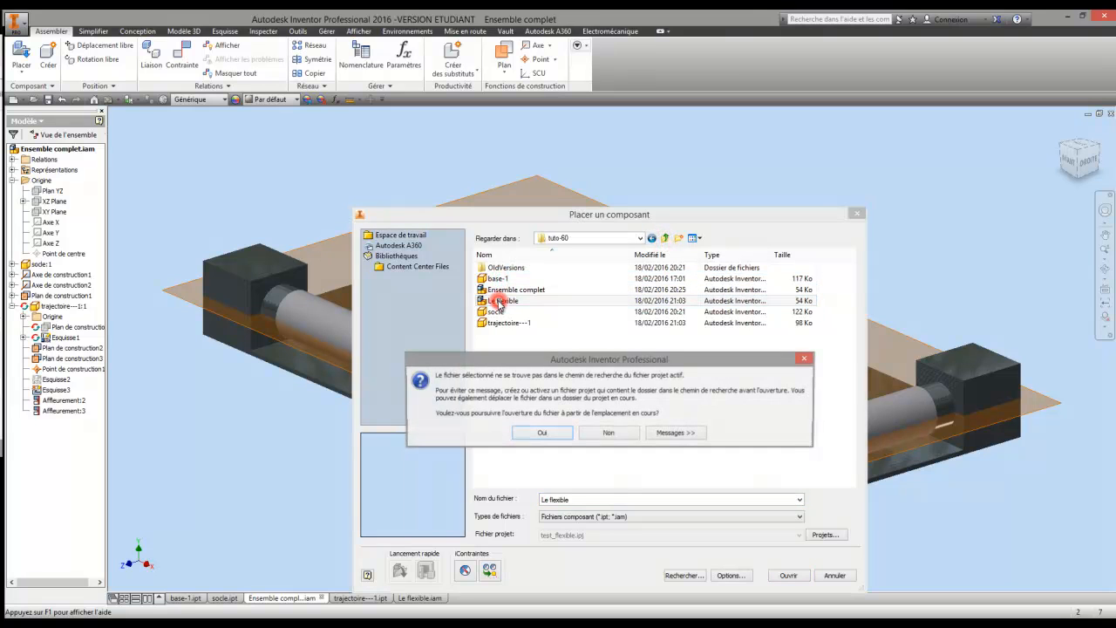
left_click(550, 436)
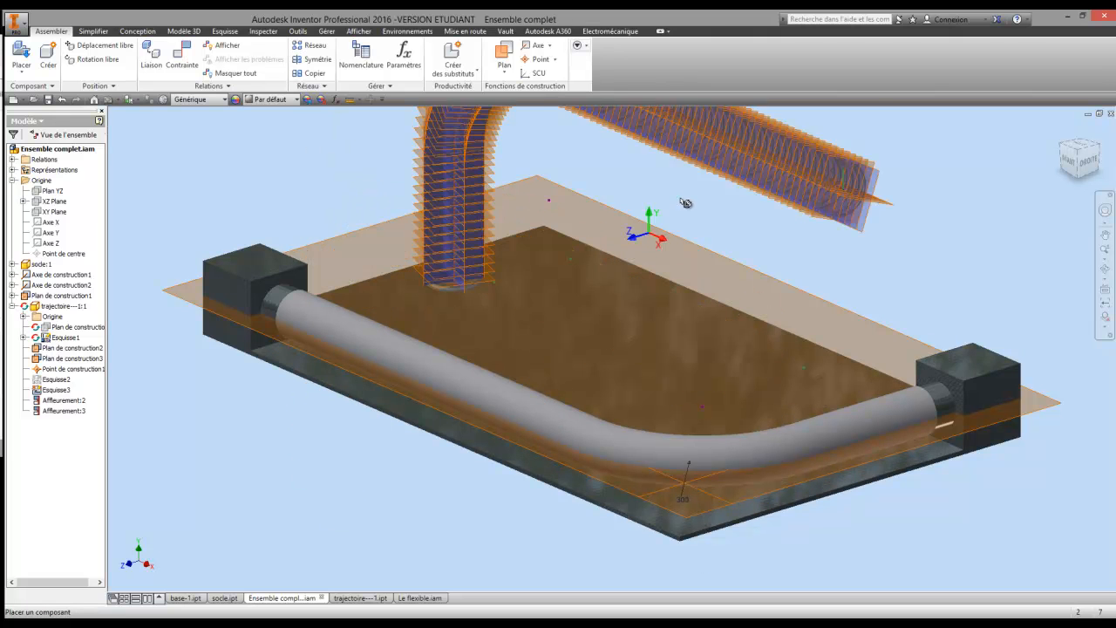
left_click(642, 252)
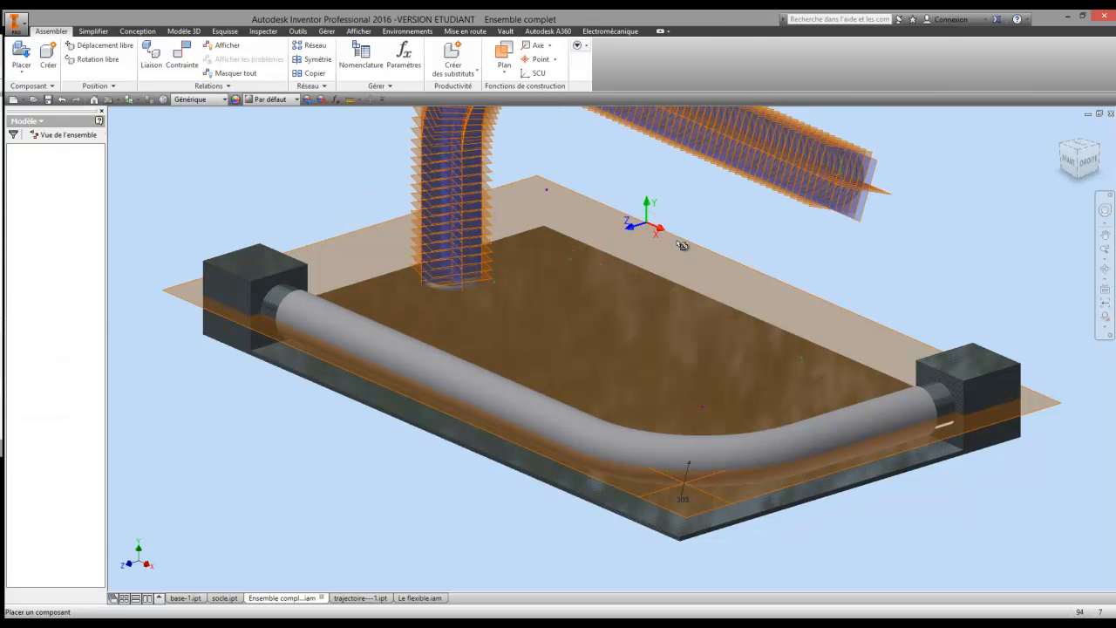
right_click(614, 229)
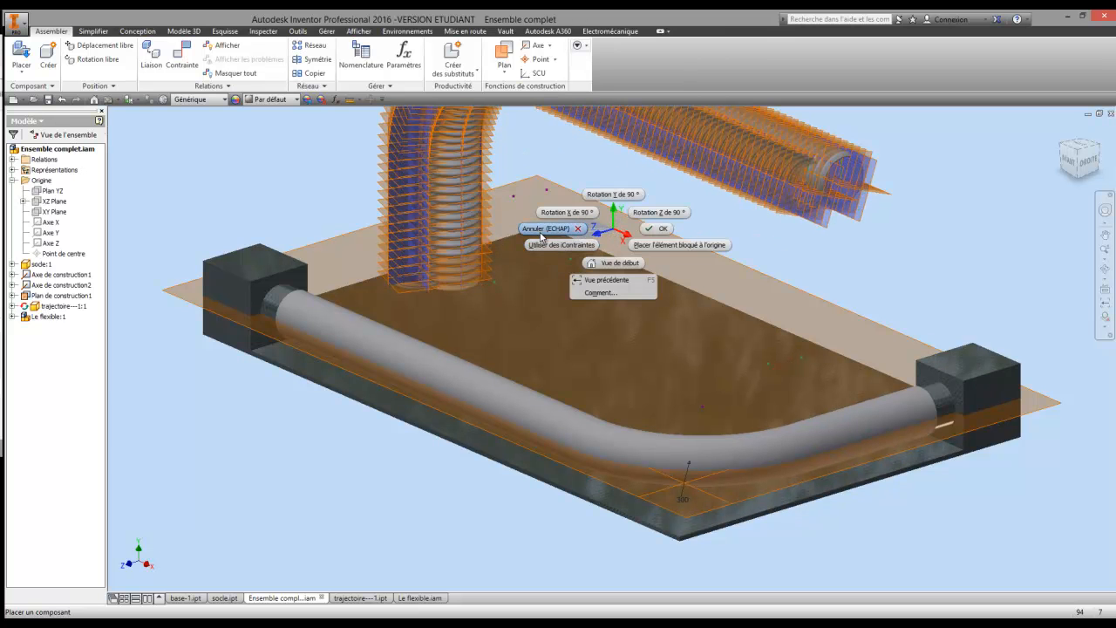
left_click(538, 233)
Turn off the visibility of all work features in the Ensemble complet assembly.
scroll(546, 213, "down", 5)
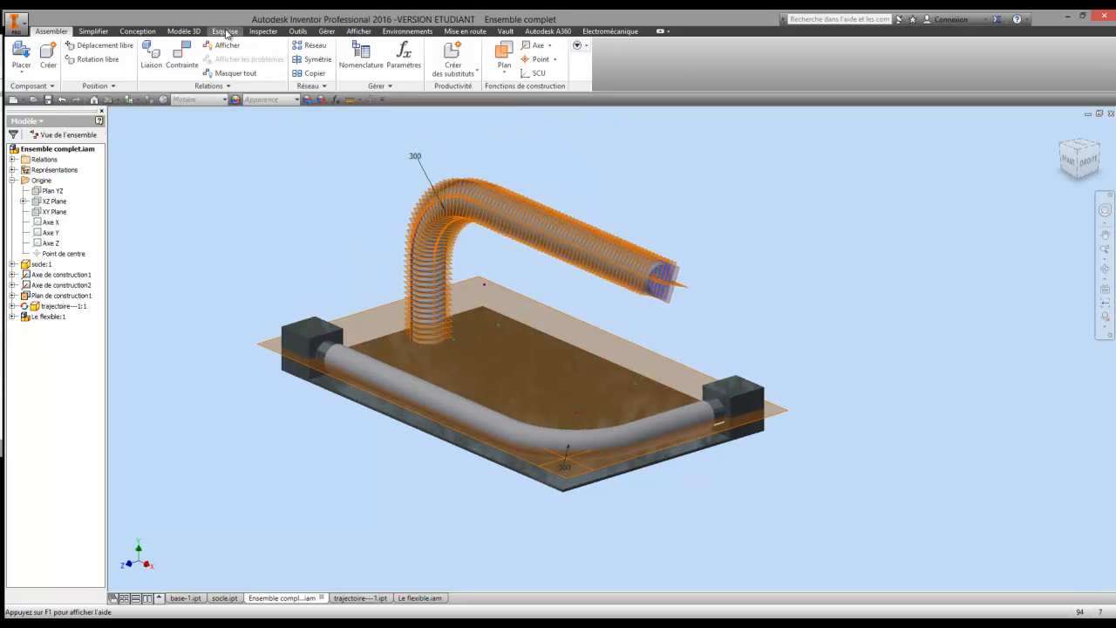
left_click(358, 32)
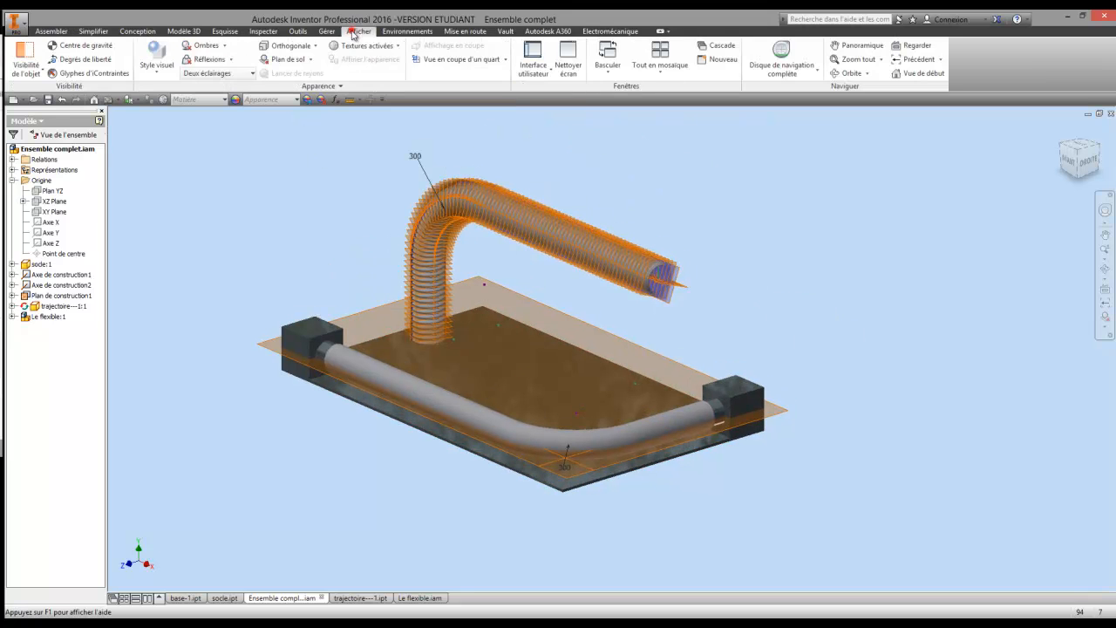
left_click(26, 61)
left_click(16, 90)
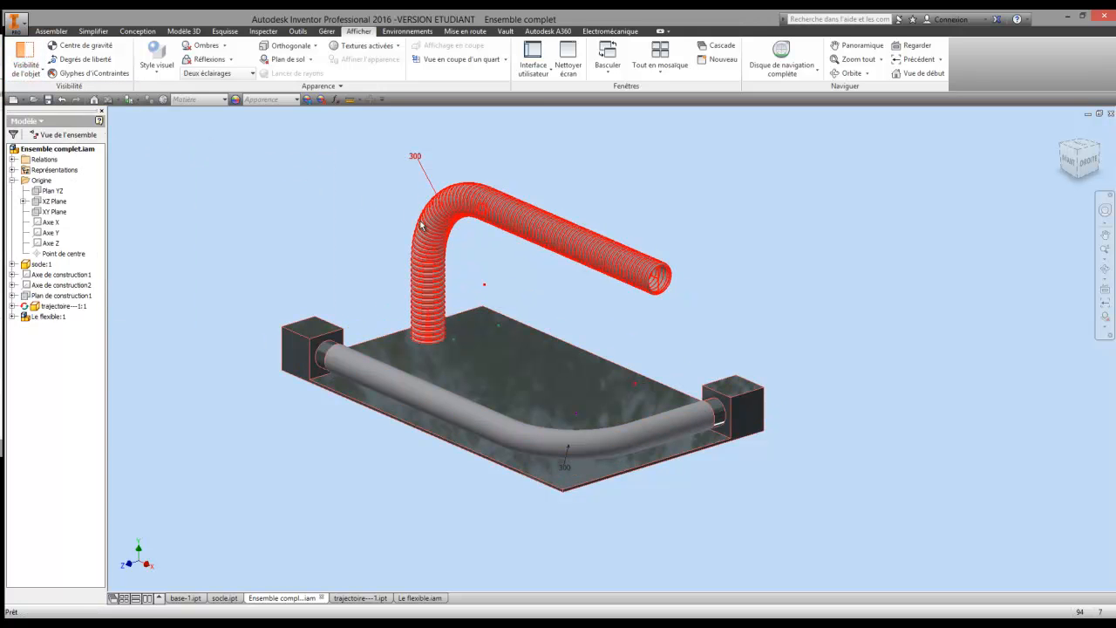
Examine the placed corrugated hose and its position relative to the base and the smooth tube.
scroll(485, 242, "up", 3)
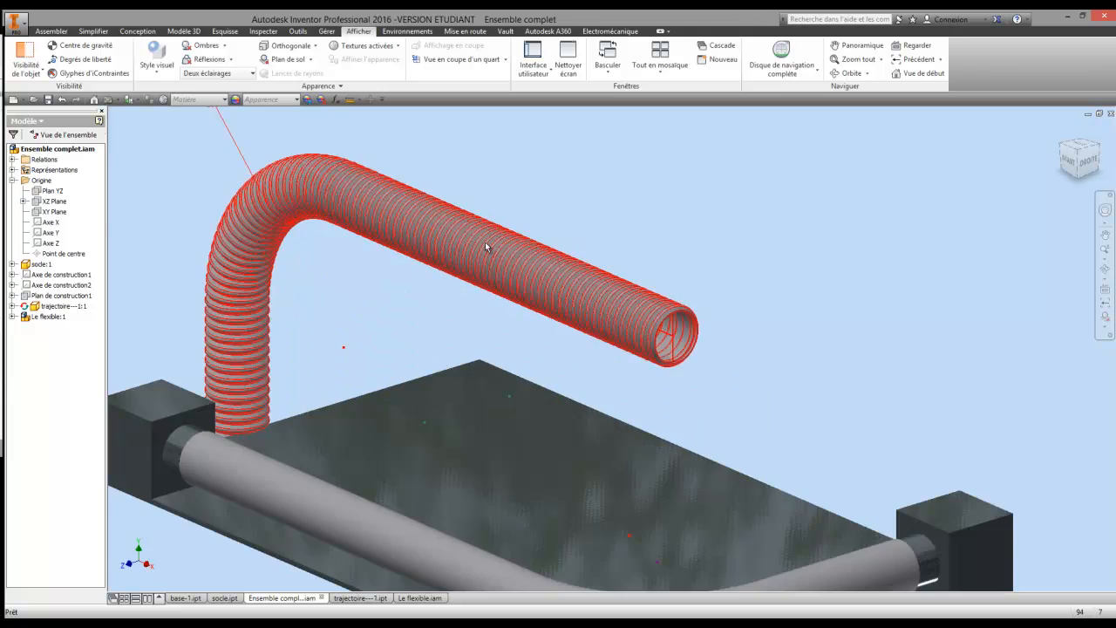
scroll(485, 241, "up", 2)
left_click(495, 243)
key("F4")
scroll(523, 262, "down", 5)
left_click_drag(538, 286, 534, 342)
scroll(507, 415, "up", 5)
scroll(506, 415, "down", 6)
left_click_drag(542, 358, 504, 331)
right_click(471, 332)
left_click(453, 366)
Delete the trajectoire---1 component from the assembly, saving its session changes and clearing its adaptivity.
left_click(506, 444)
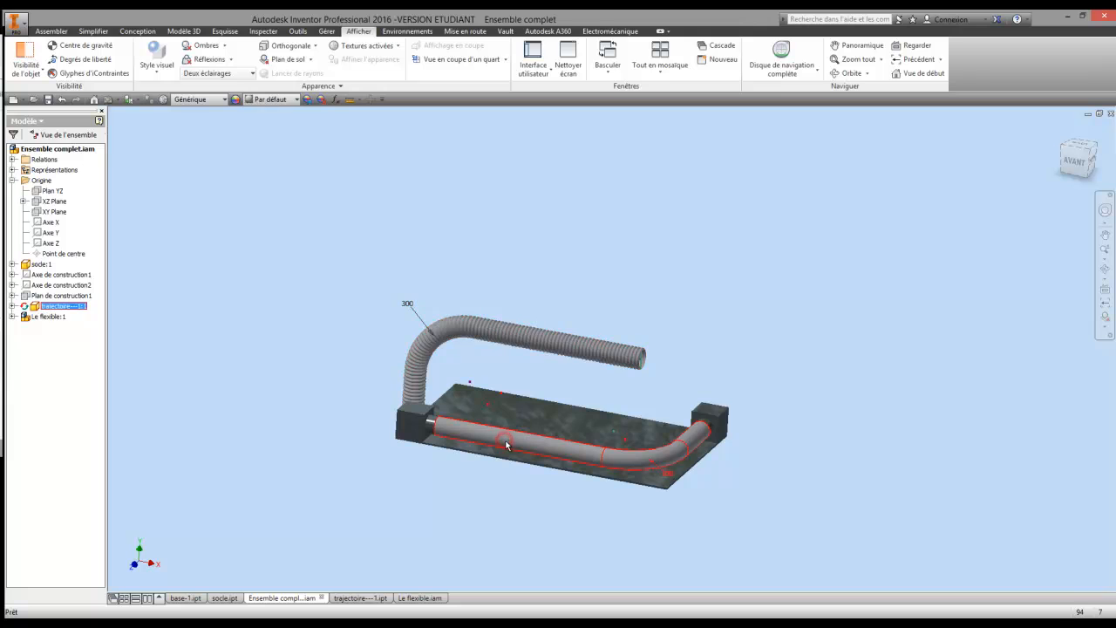
right_click(507, 445)
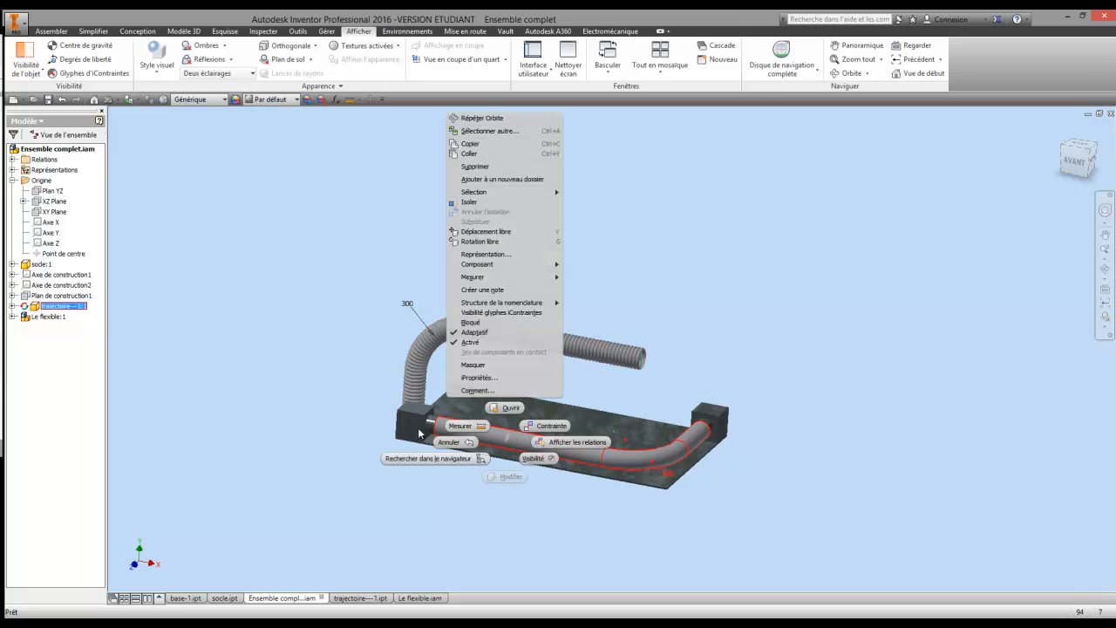
left_click(67, 306)
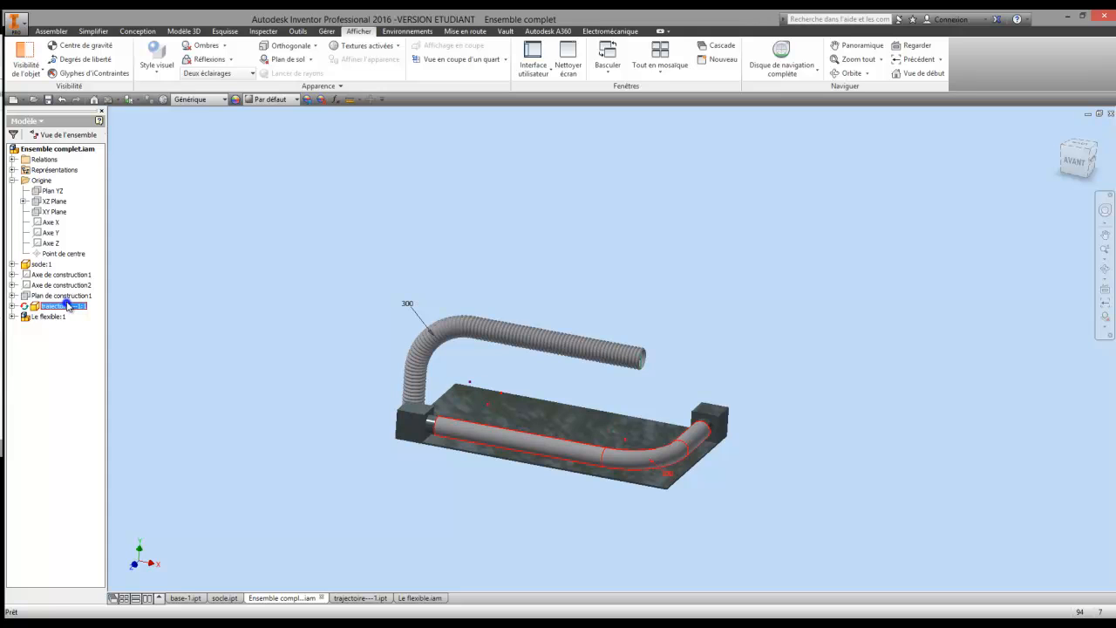
right_click(67, 306)
left_click(104, 339)
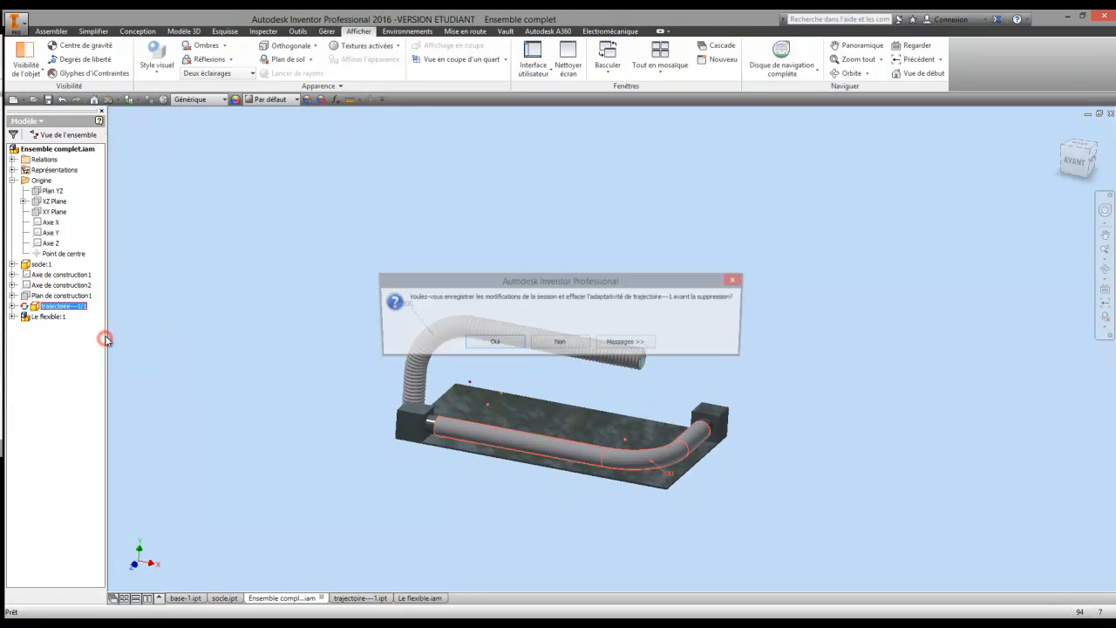
left_click(489, 341)
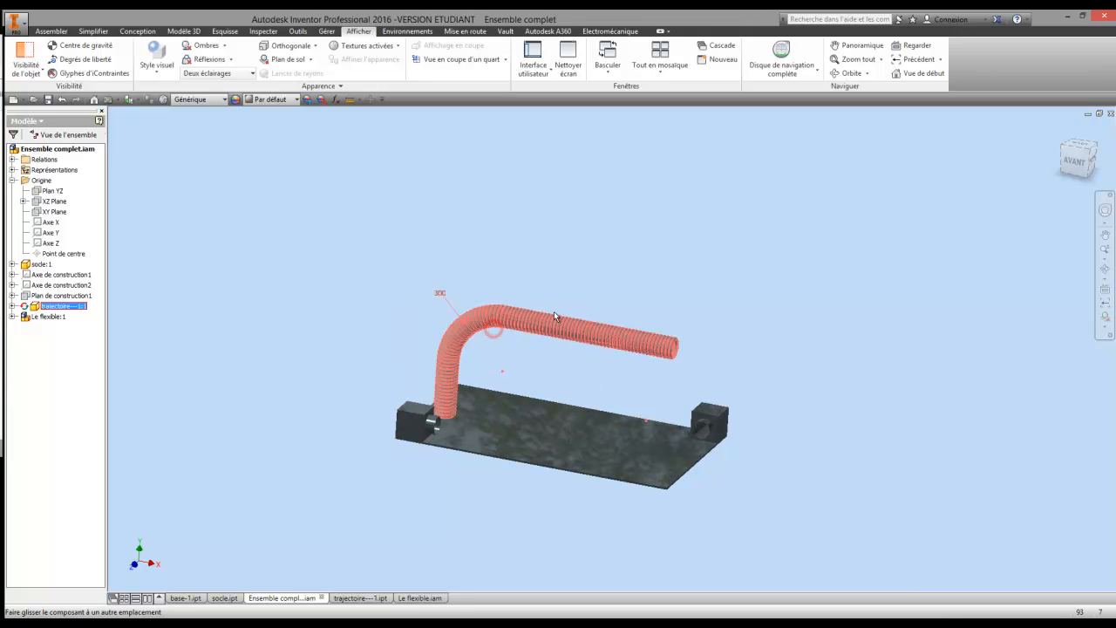
Free-rotate the Le flexible hose so its straight end tilts upward and its bend lies below the base plate.
key("F4")
mouse_move(570, 369)
left_mouse_down()
mouse_move(520, 364)
mouse_move(560, 369)
left_mouse_up()
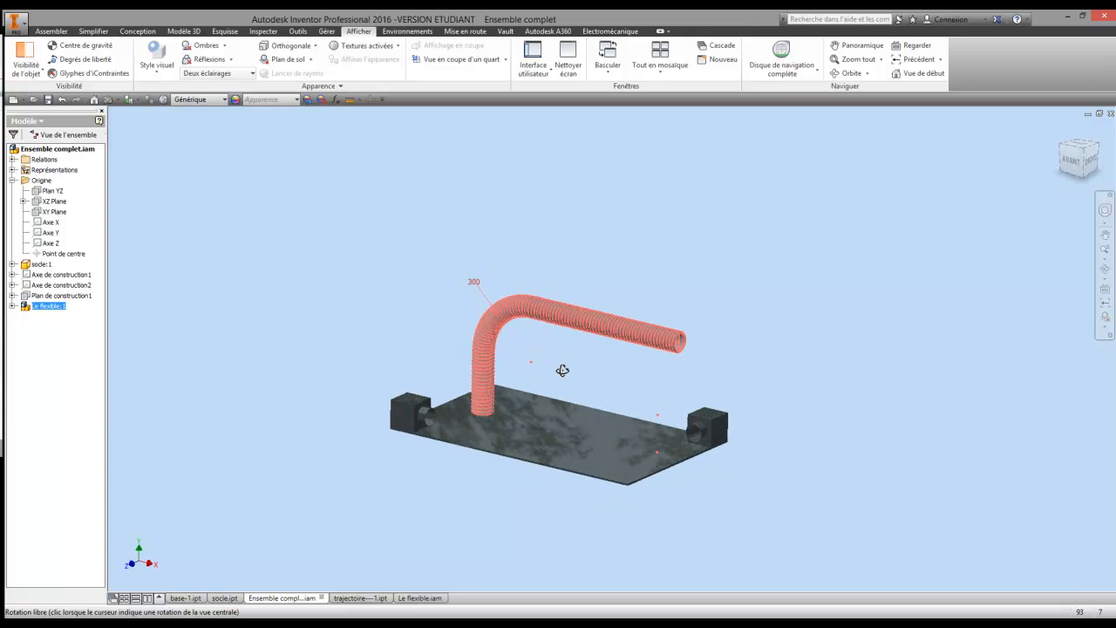
right_click(513, 383)
key("Escape")
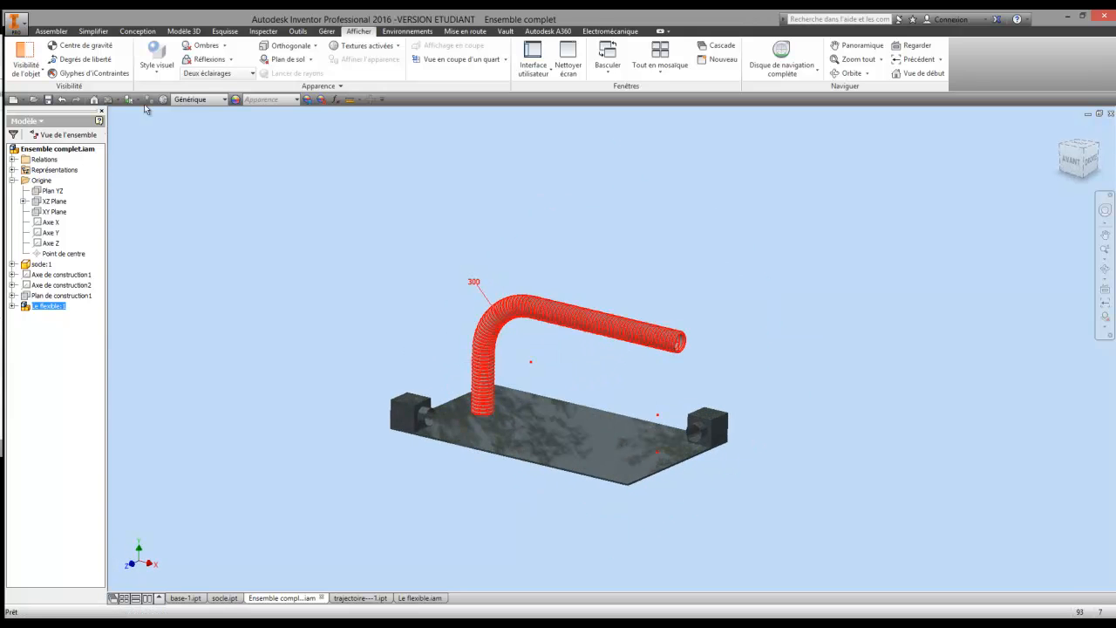
left_click(51, 31)
left_click(94, 59)
left_click(520, 318)
left_click_drag(520, 318, 476, 376)
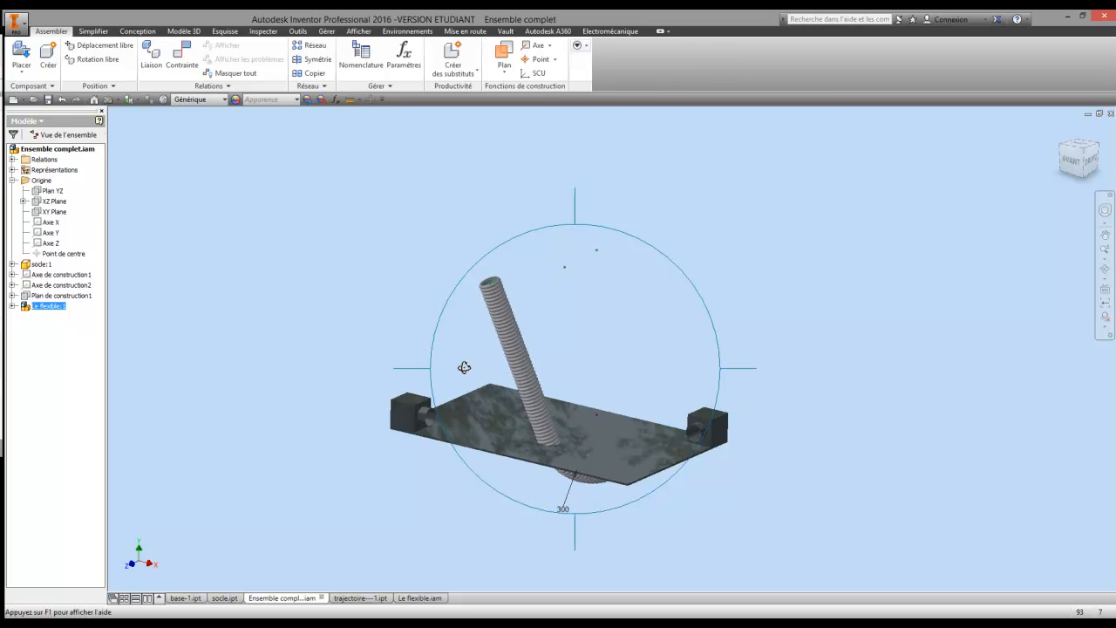
right_click(463, 367)
Try a 0 mm mate constraint between the centre of the hose's straight end and the axis of the nearest base sleeve.
left_click(181, 54)
scroll(441, 249, "up", 5)
scroll(501, 296, "up", 3)
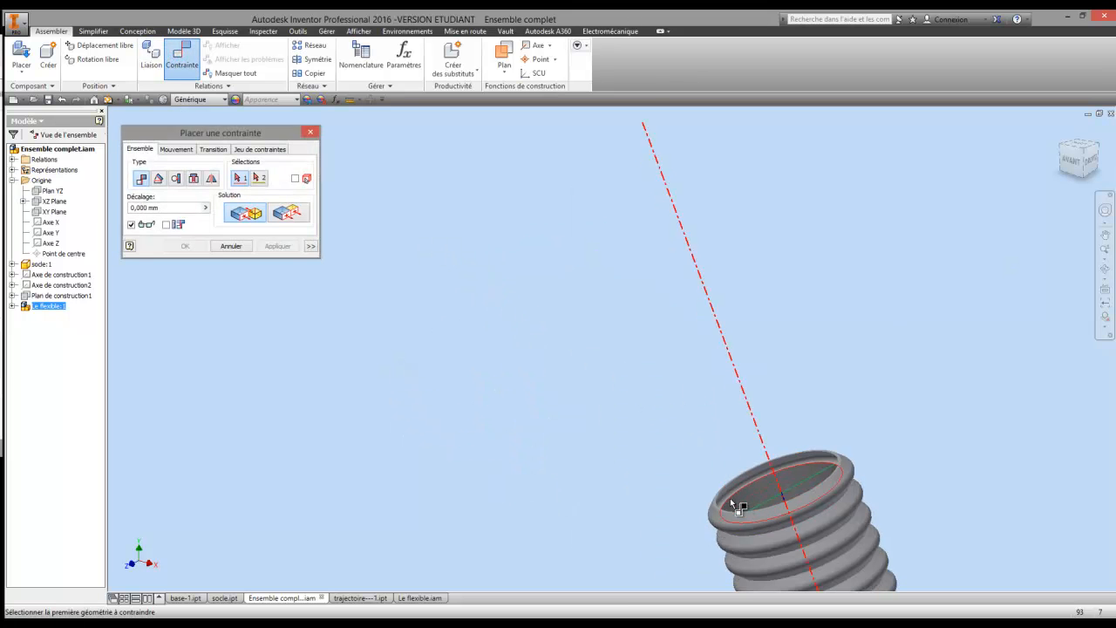
scroll(720, 501, "up", 5)
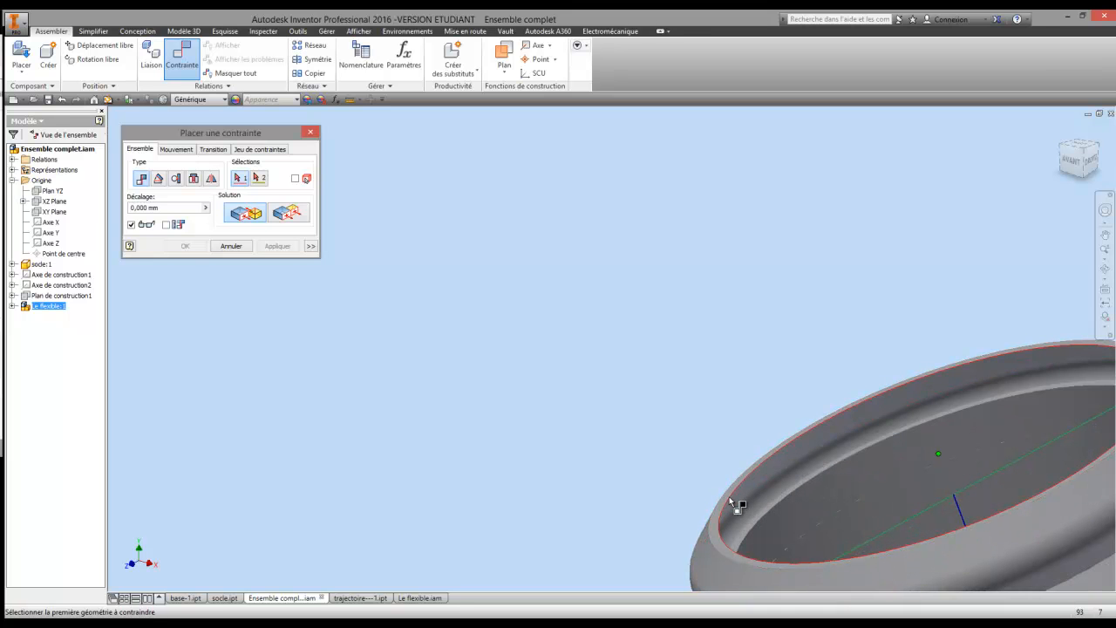
left_click(729, 496)
scroll(684, 388, "down", 5)
middle_click_drag(490, 495, 595, 216)
scroll(623, 514, "up", 2)
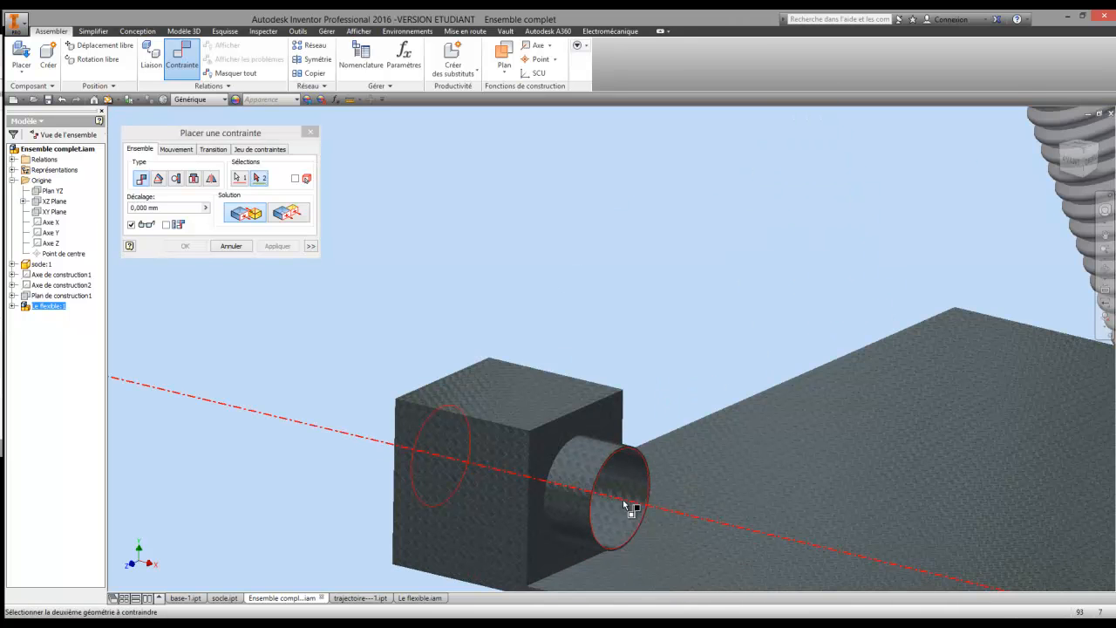
left_click(624, 507)
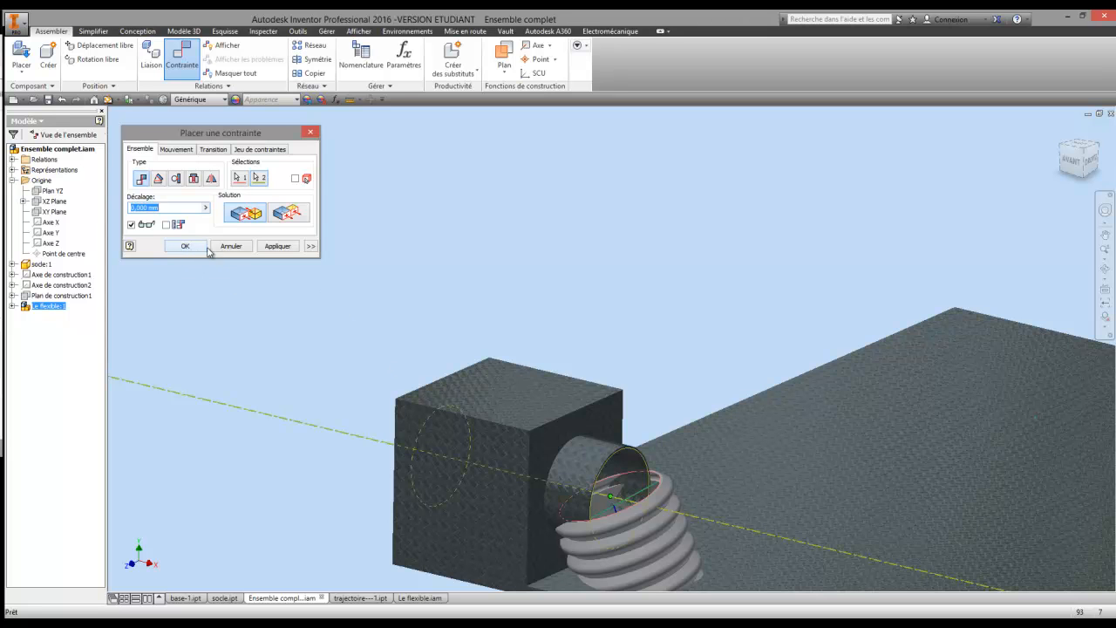
left_click(278, 246)
Try a 0 mm mate constraint between the centre of the hose's other end and the axis of the opposite base sleeve.
scroll(497, 311, "down", 5)
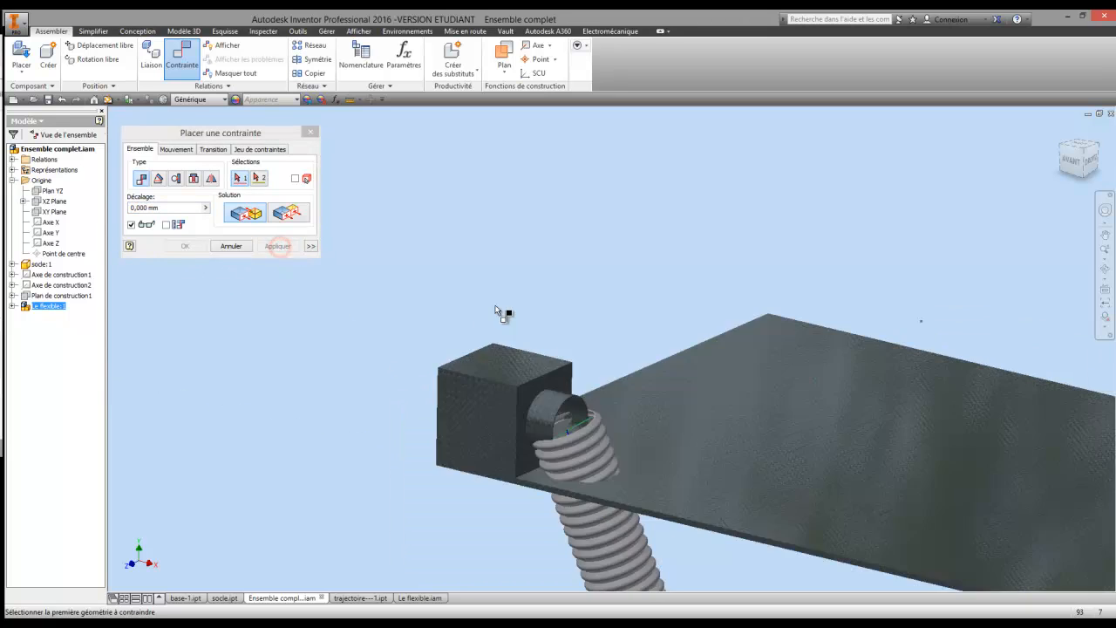
middle_click_drag(769, 516, 611, 418)
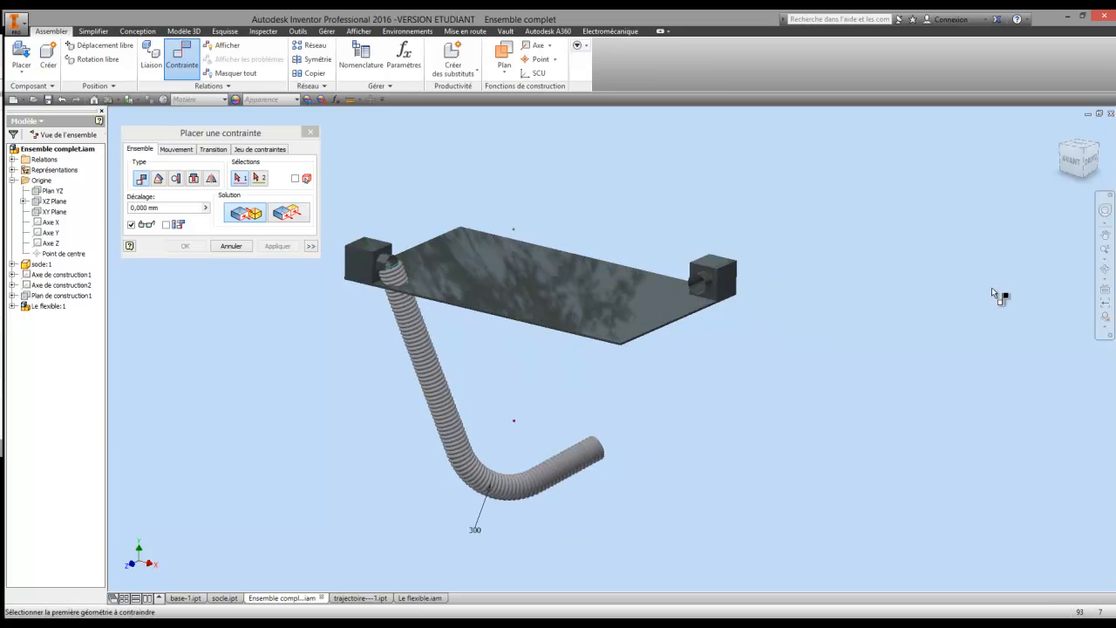
left_click(1103, 272)
left_click_drag(753, 375, 708, 398)
scroll(708, 399, "up", 4)
right_click(712, 390)
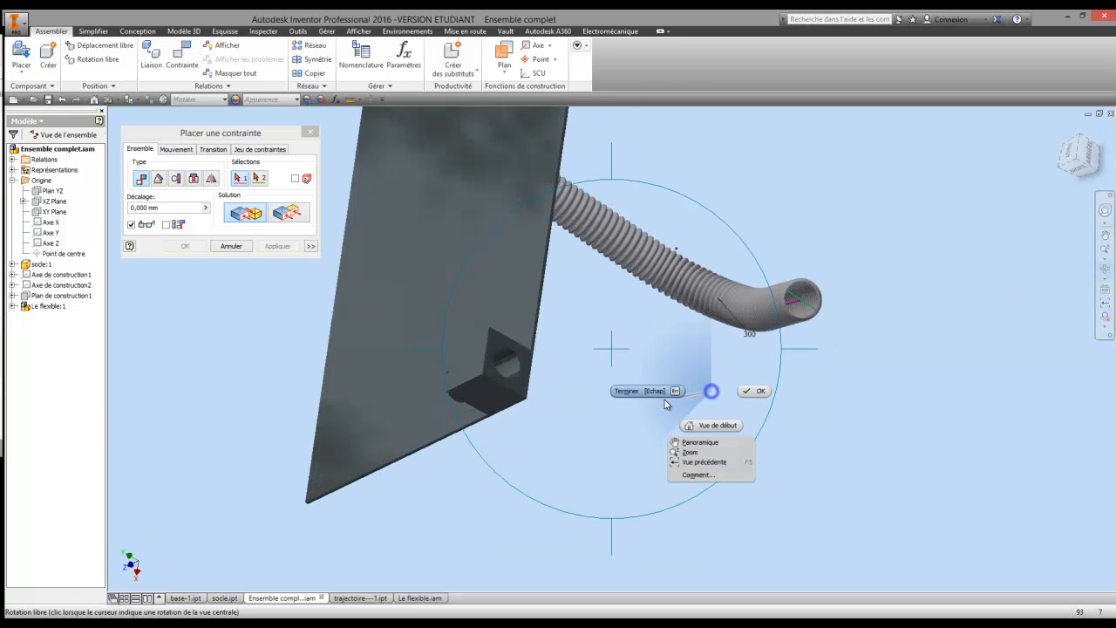
left_click(635, 390)
scroll(802, 303, "up", 5)
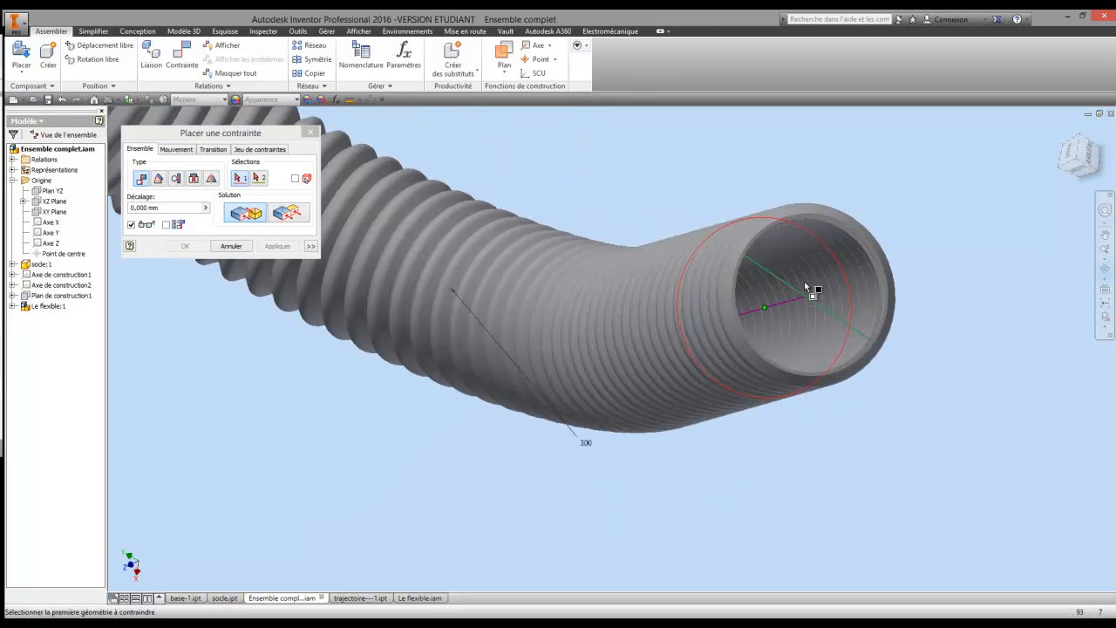
scroll(847, 238, "up", 3)
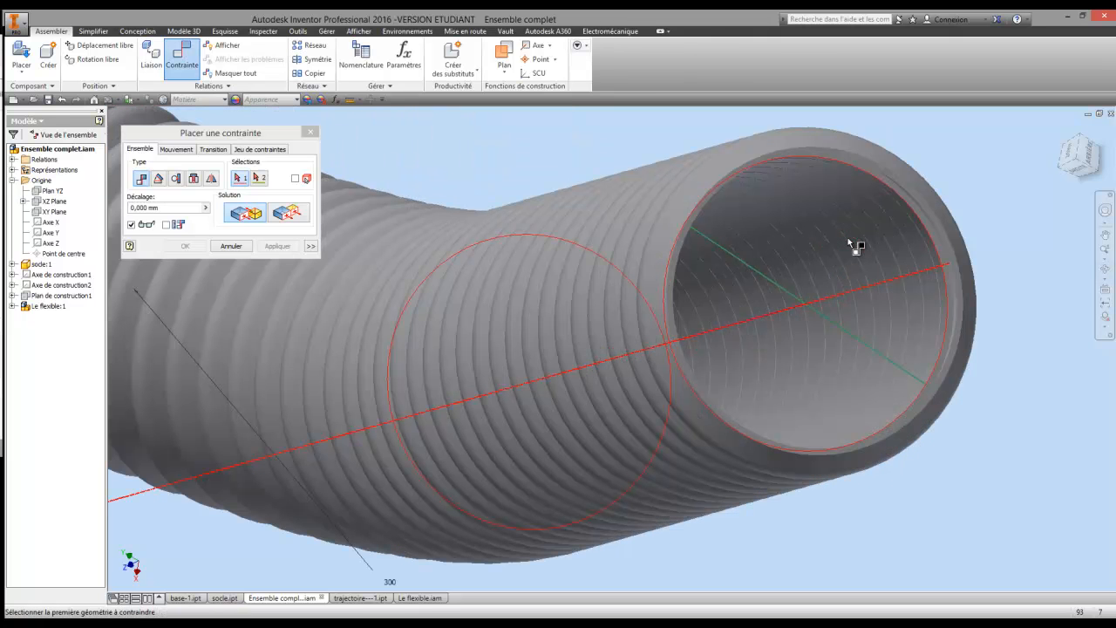
left_click(902, 201)
scroll(905, 288, "down", 4)
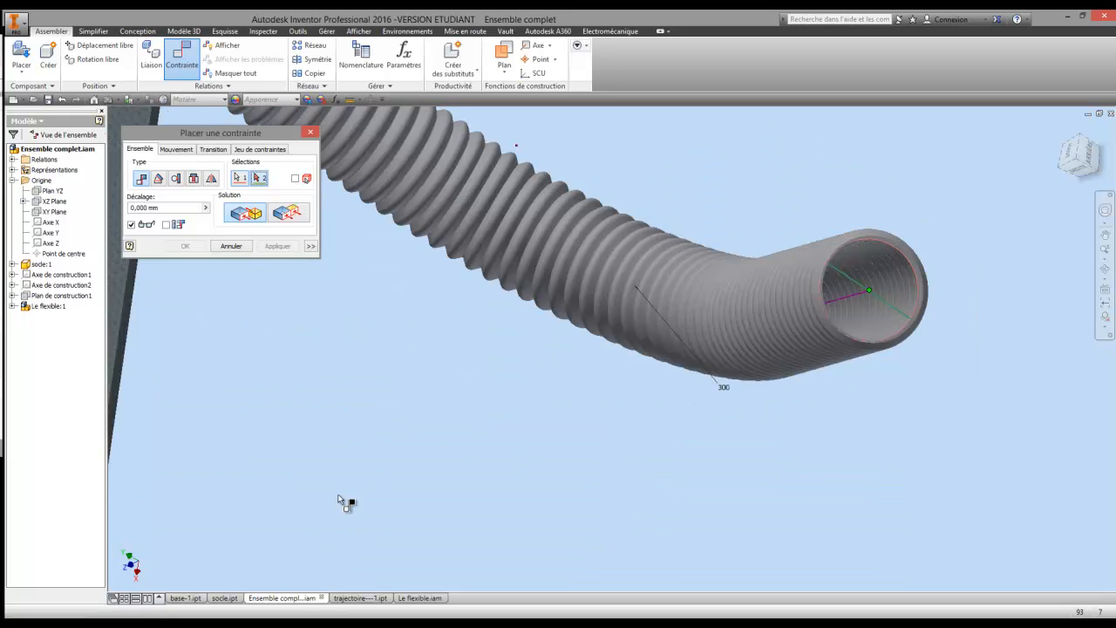
scroll(344, 488, "down", 3)
middle_click_drag(371, 456, 521, 364)
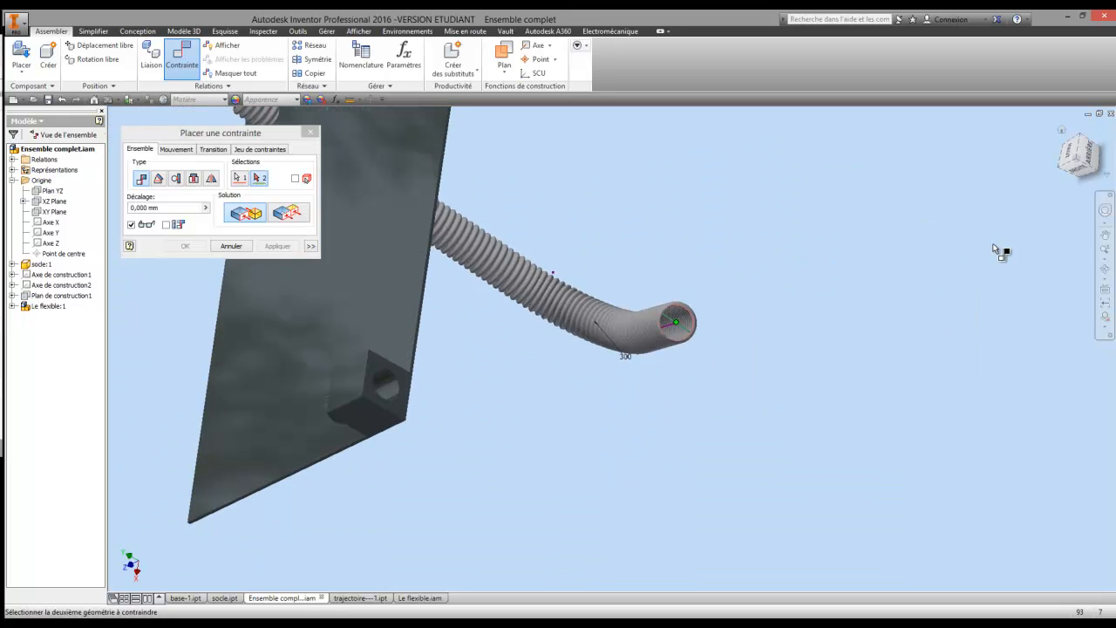
left_click(1105, 272)
left_click_drag(636, 374, 663, 336)
right_click(656, 325)
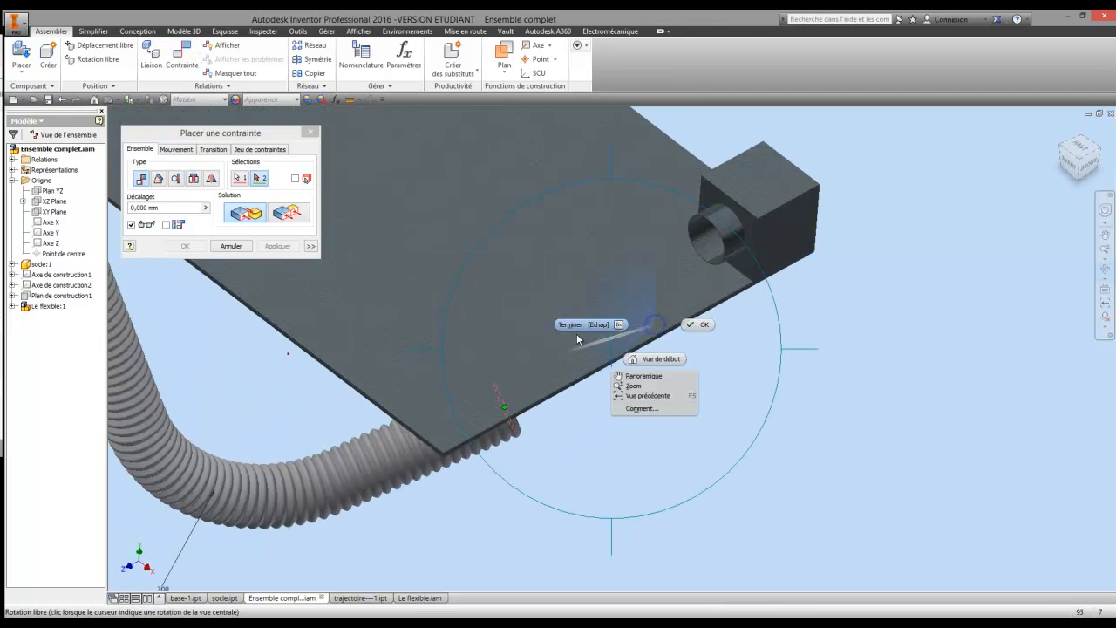
left_click(571, 325)
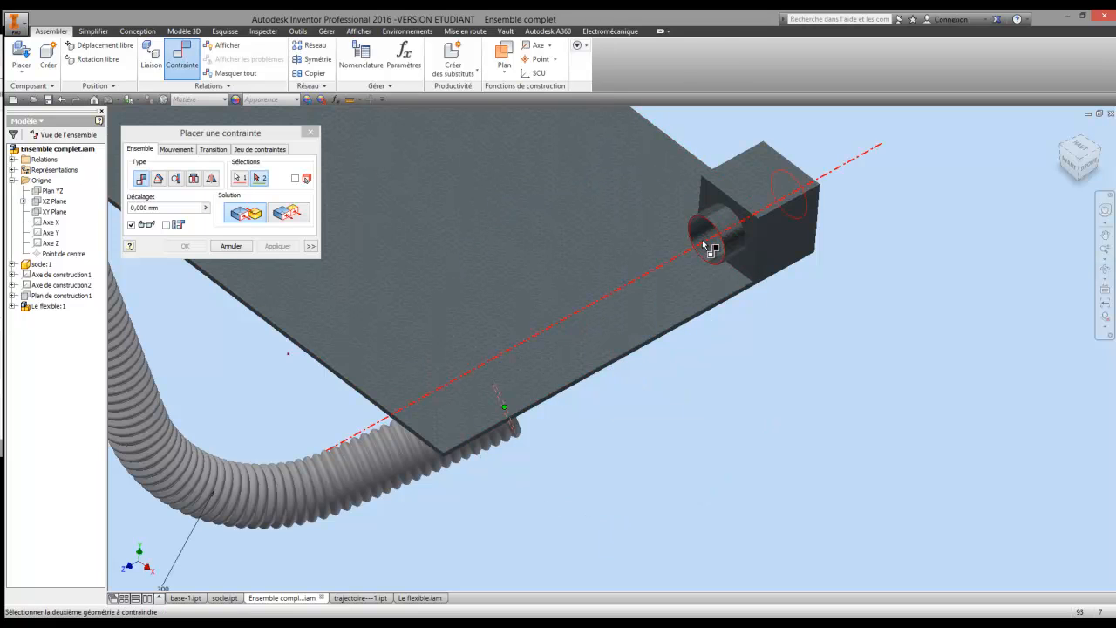
left_click(704, 245)
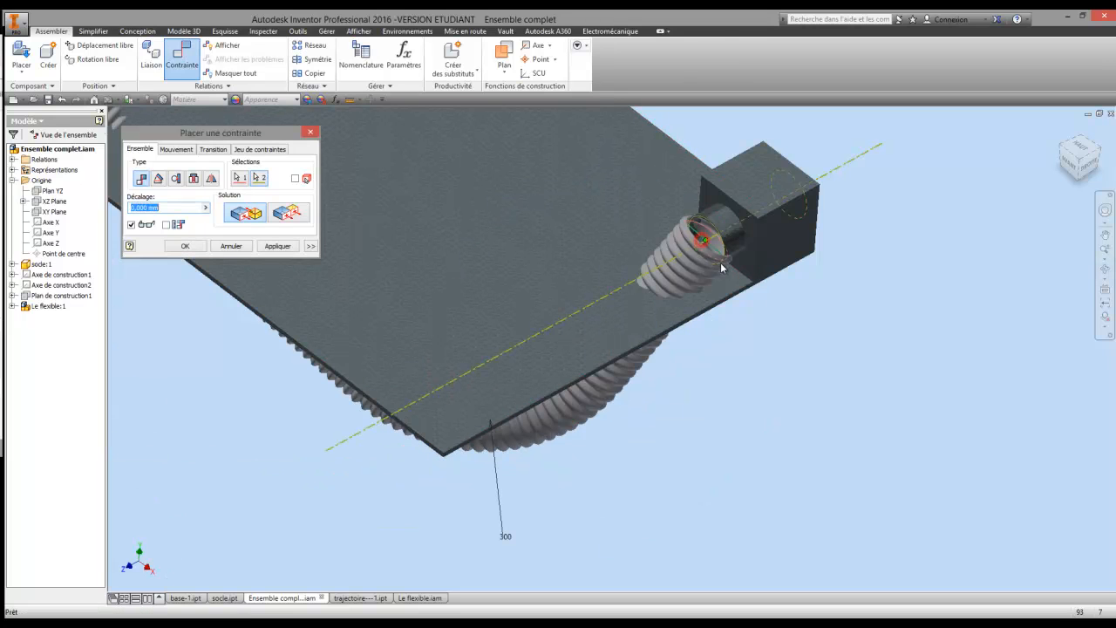
left_click(181, 248)
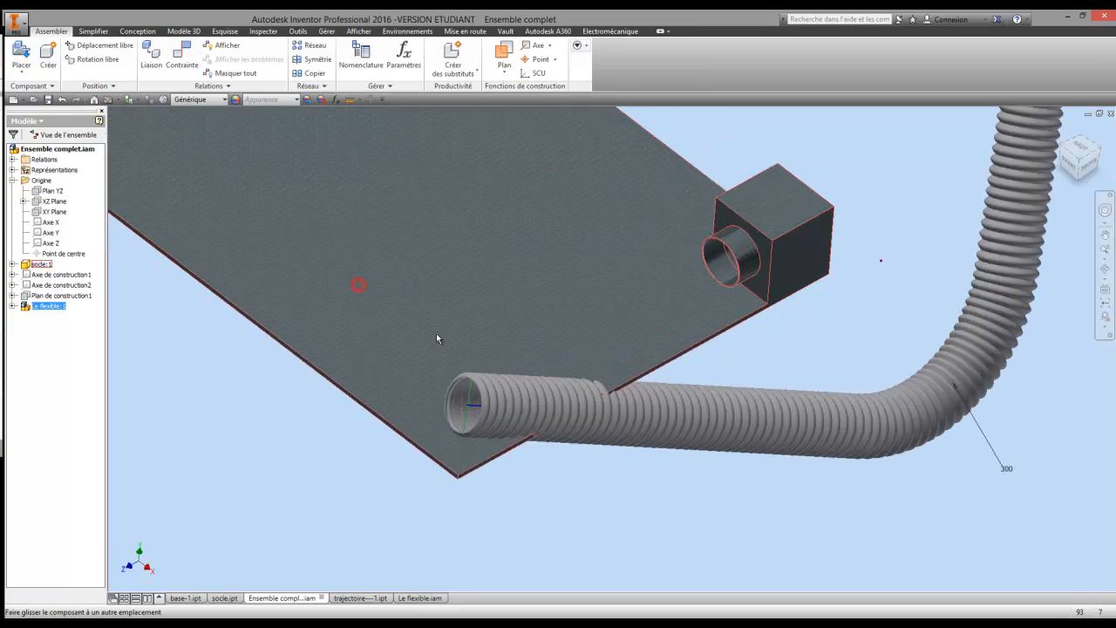
Ground the base component in the assembly.
right_click(31, 270)
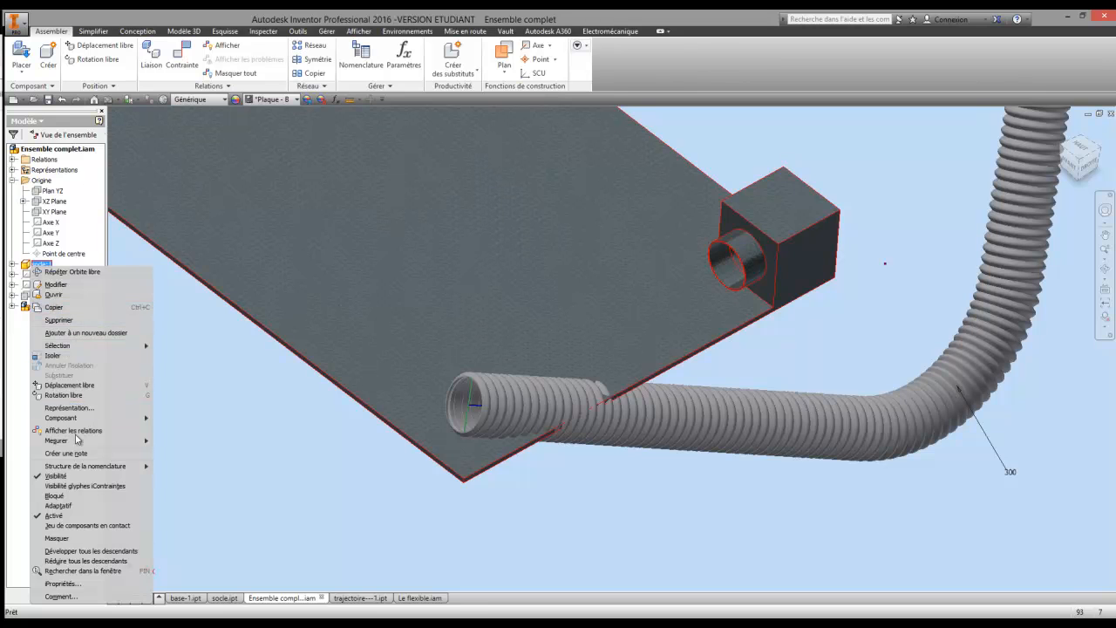
left_click(71, 495)
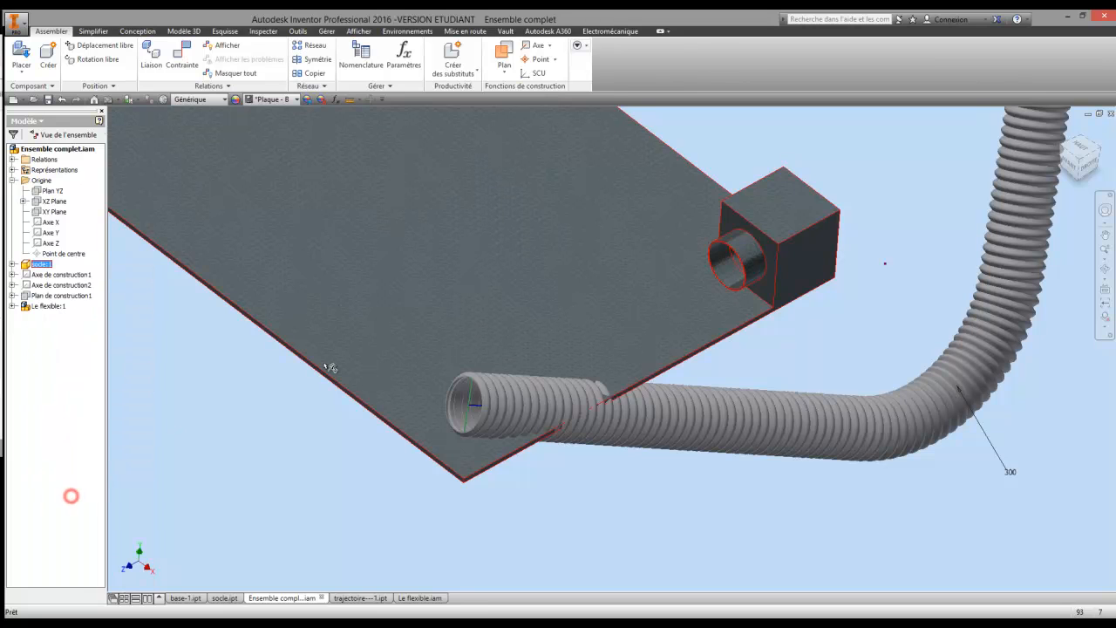
scroll(667, 394, "down", 5)
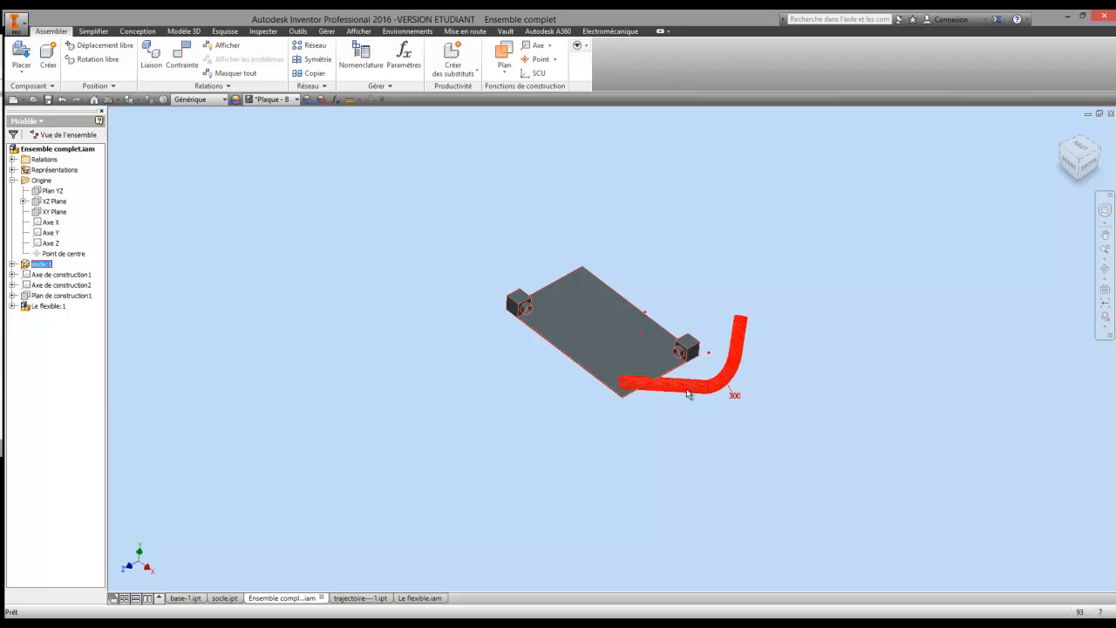
Move the hose across the base plate to the open space beside its long edge.
left_click(690, 389)
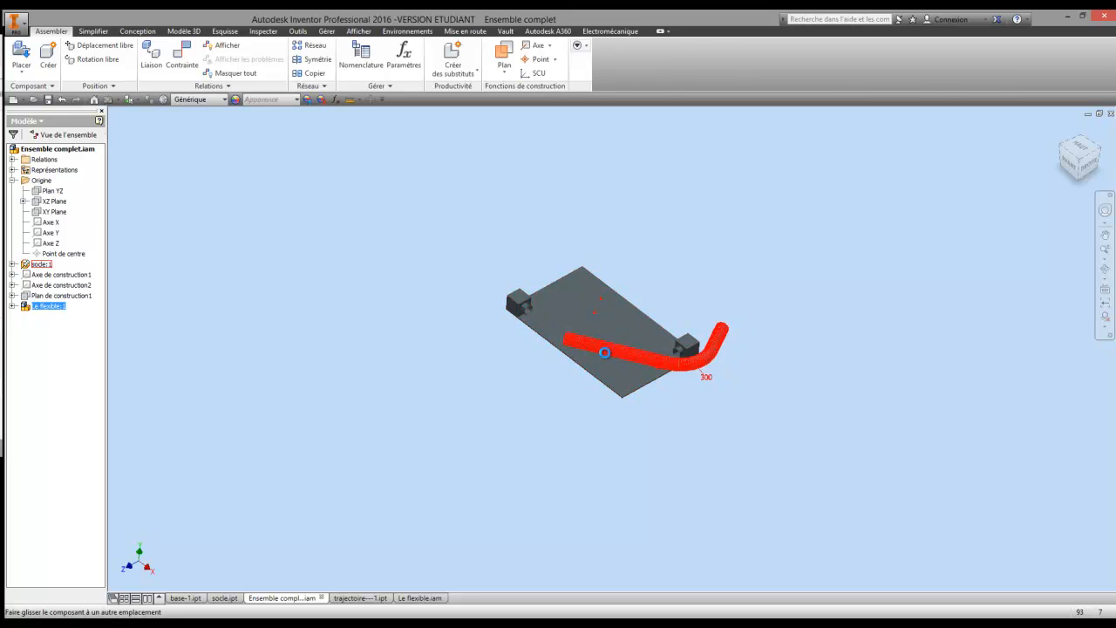
left_click_drag(538, 330, 589, 349)
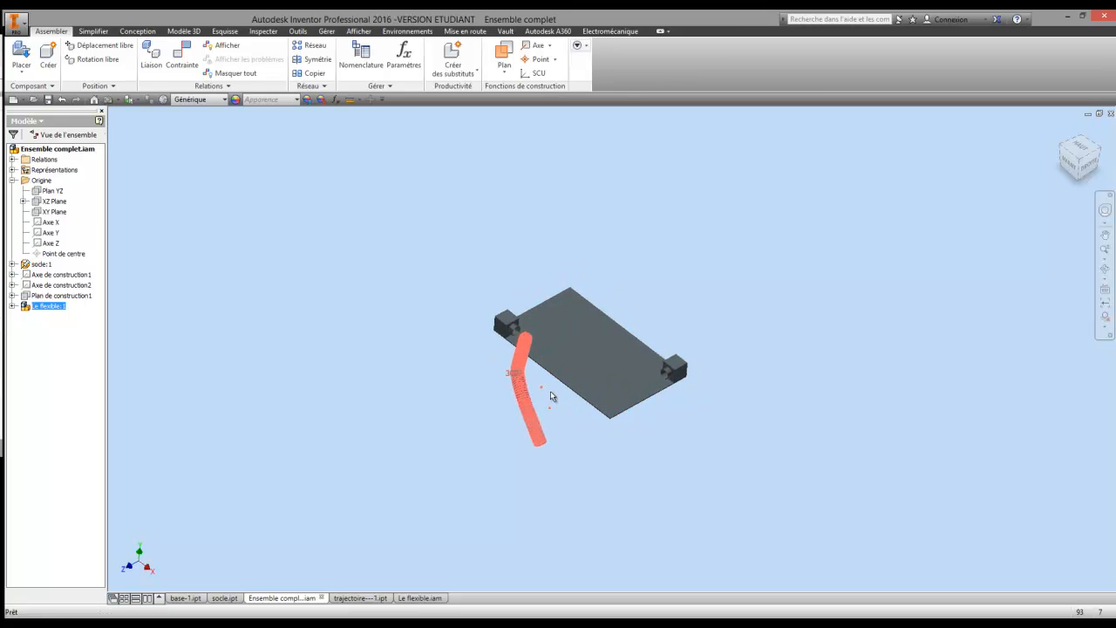
scroll(533, 361, "up", 2)
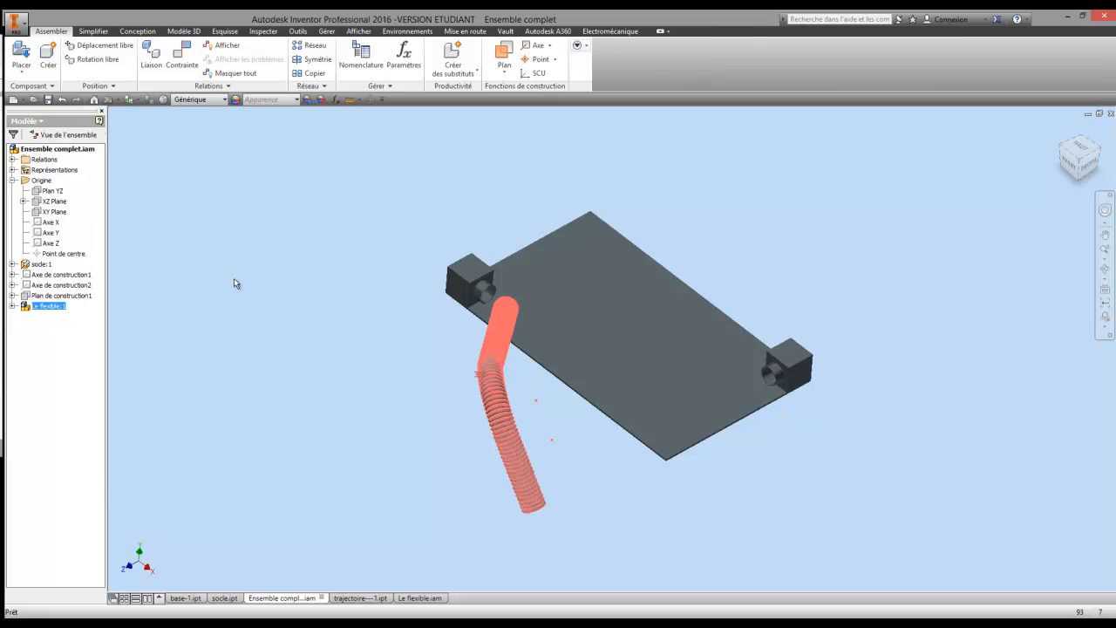
Delete the two mate constraints that link the hose ends to the base sleeves.
left_click(12, 159)
right_click(54, 221)
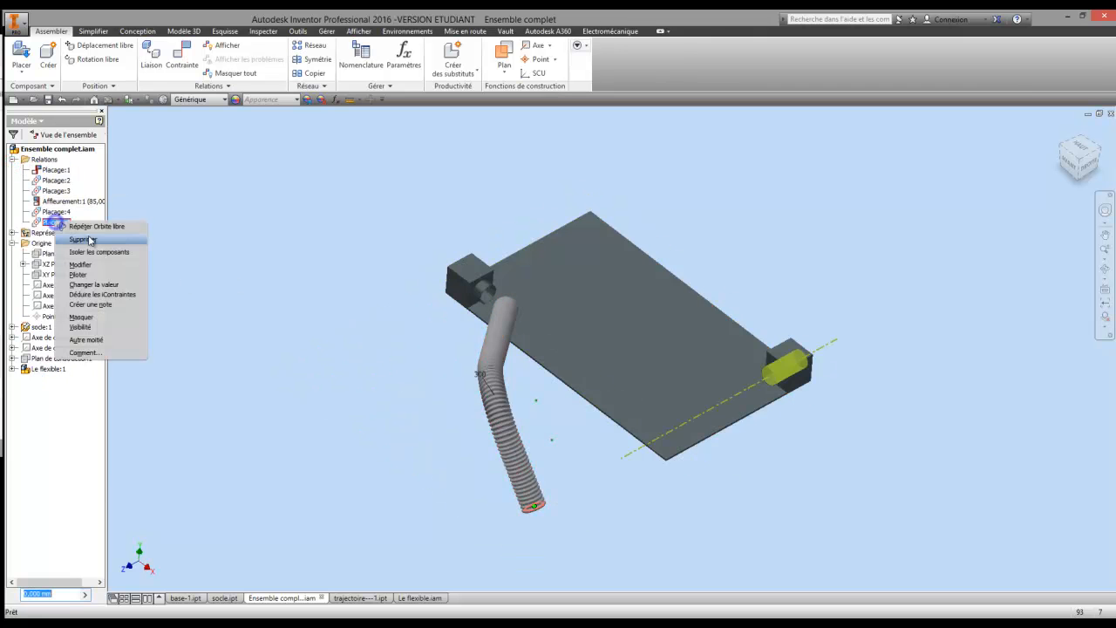
left_click(96, 241)
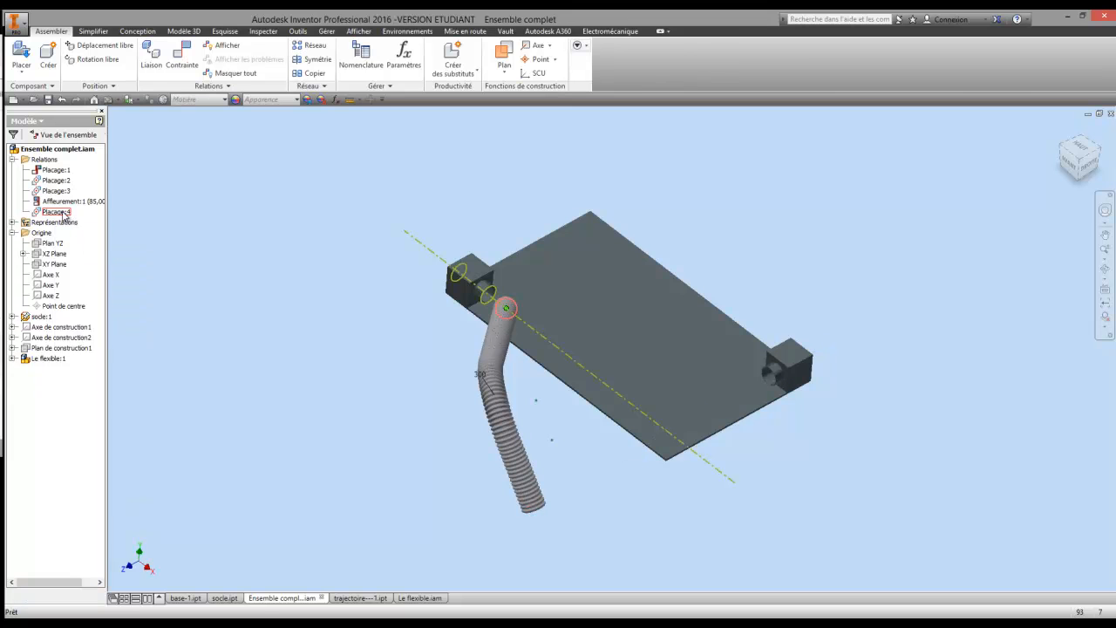
right_click(63, 213)
left_click(105, 229)
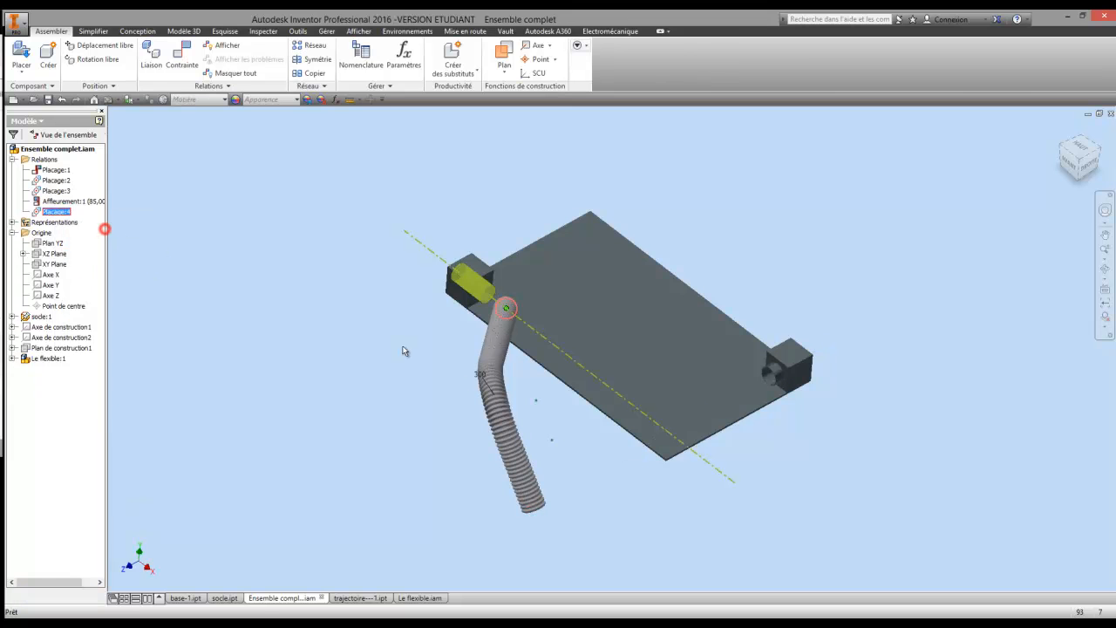
Mate the circular edge at the hose's end to the axis of the nearby base sleeve with a 0 mm offset.
key("F4")
left_click_drag(403, 350, 531, 342)
scroll(474, 290, "down", 5)
scroll(486, 321, "down", 3)
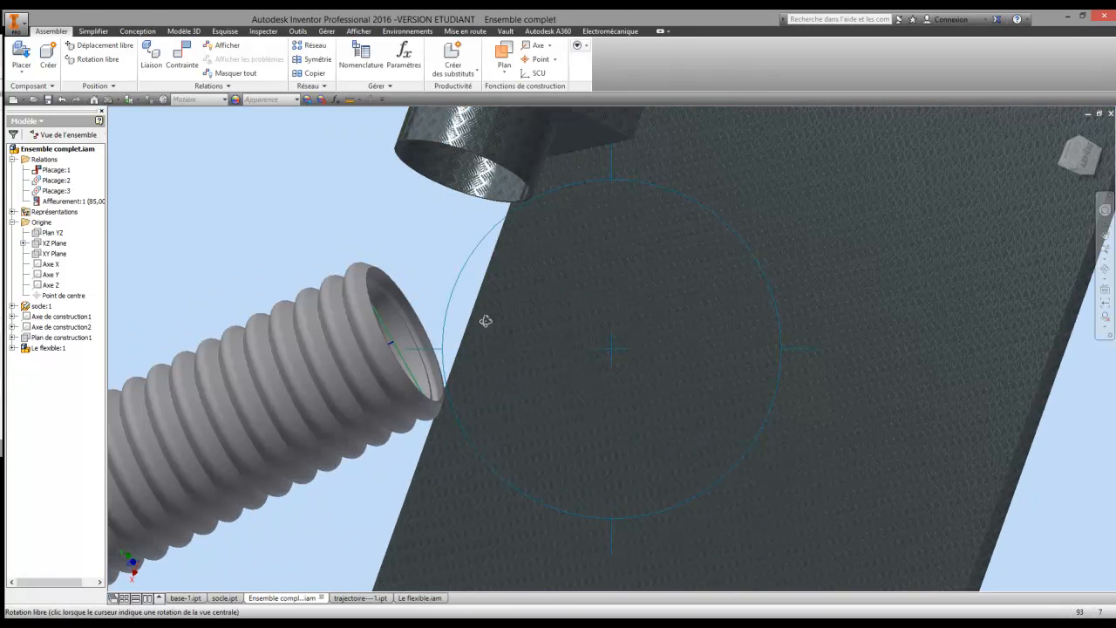
right_click(324, 234)
left_click(233, 235)
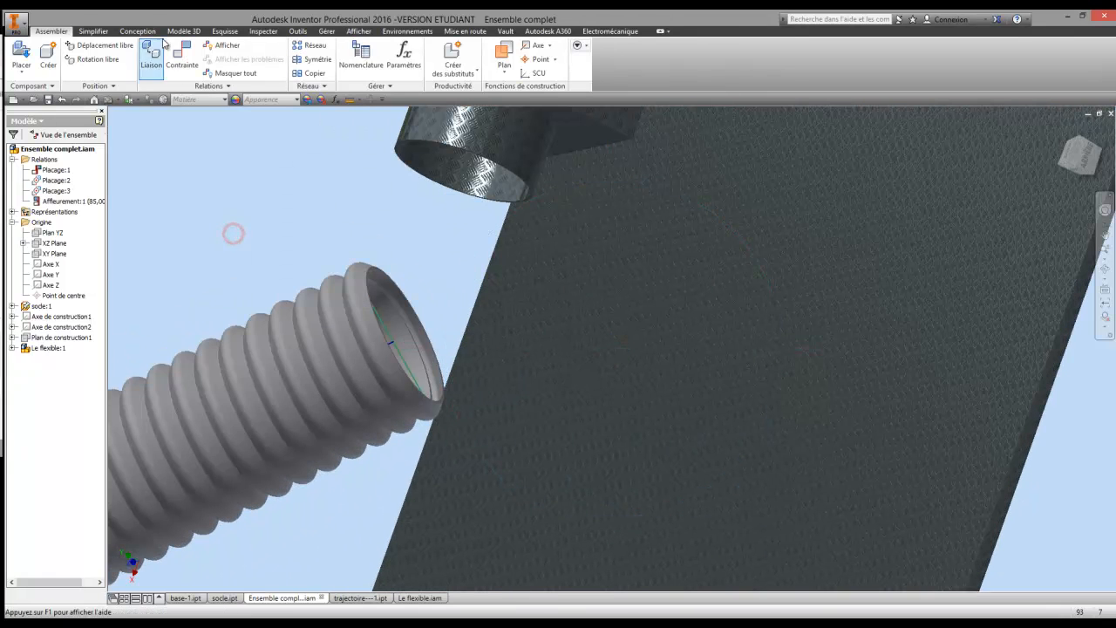
scroll(405, 283, "down", 5)
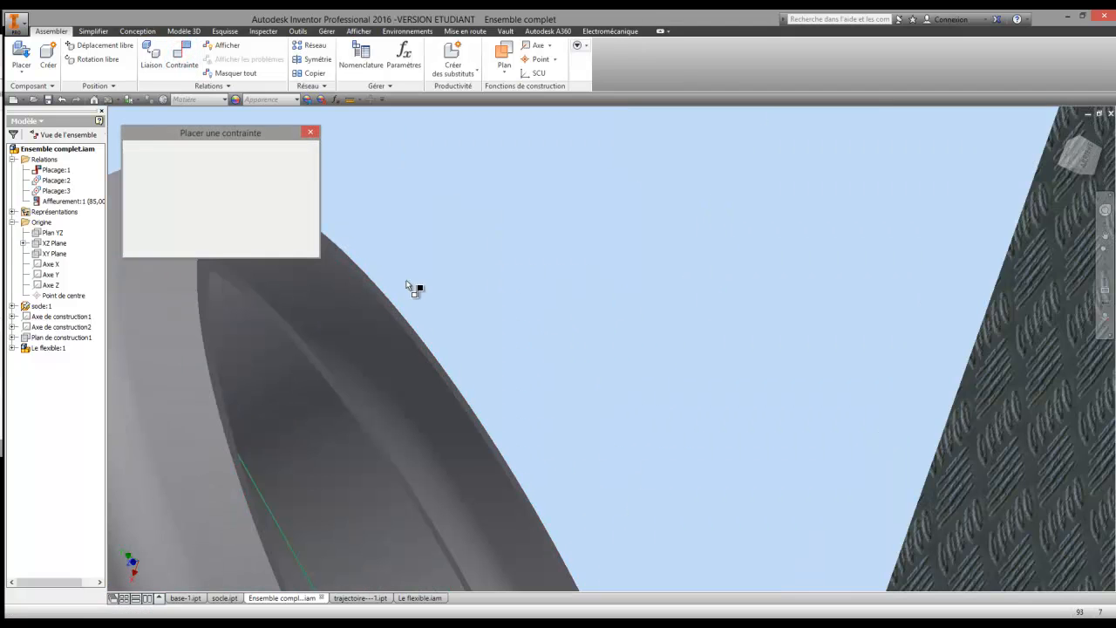
scroll(383, 338, "up", 3)
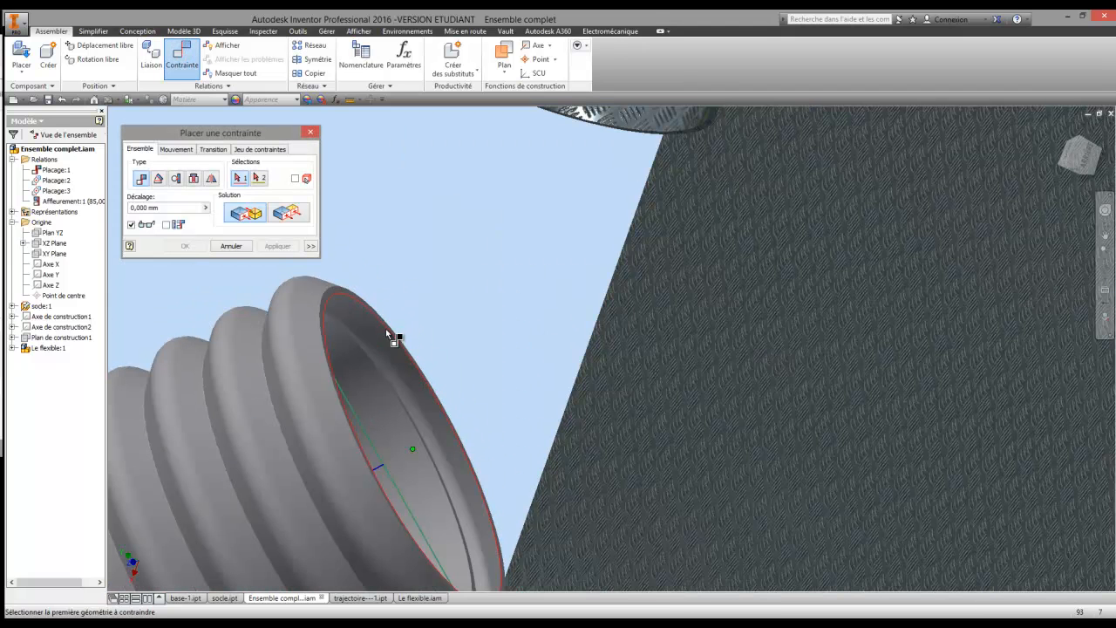
left_click(389, 338)
scroll(528, 157, "up", 4)
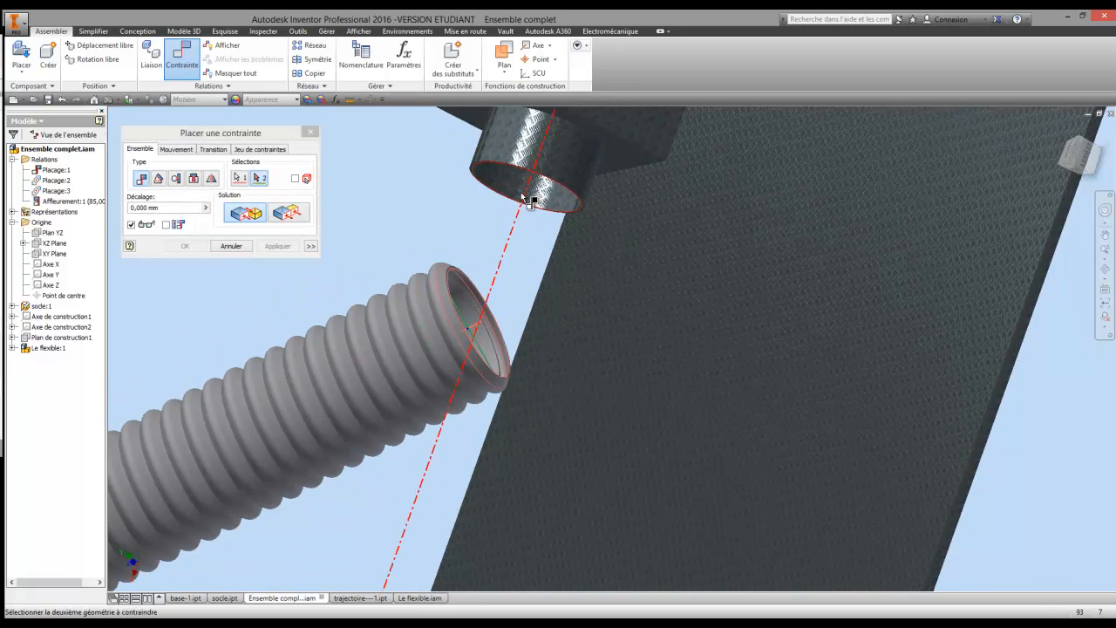
left_click(523, 198)
scroll(530, 239, "up", 3)
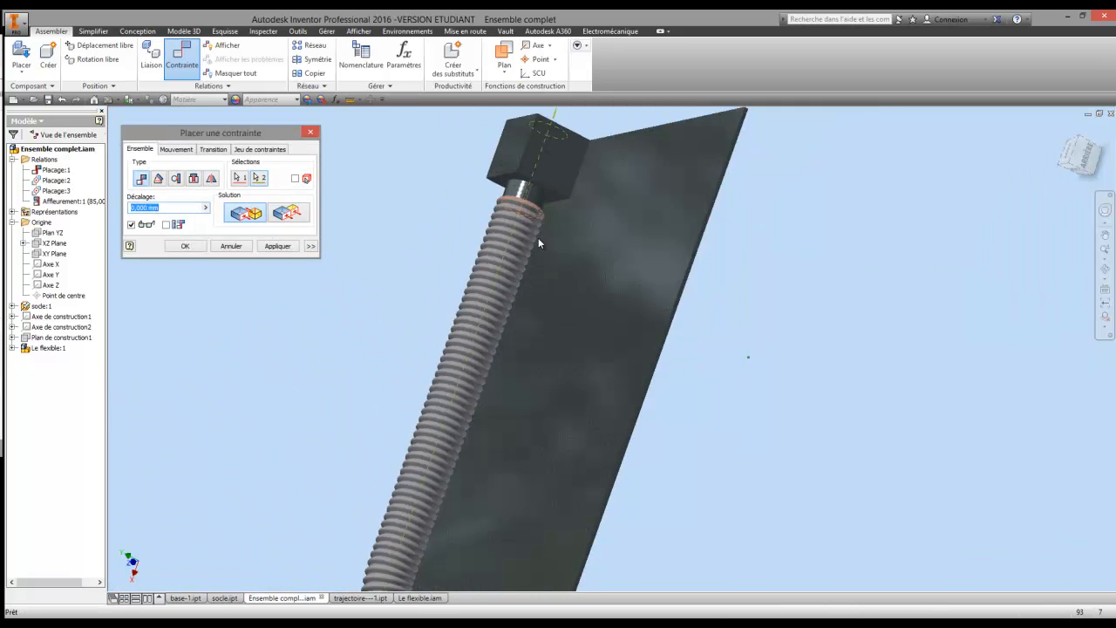
scroll(569, 205, "up", 3)
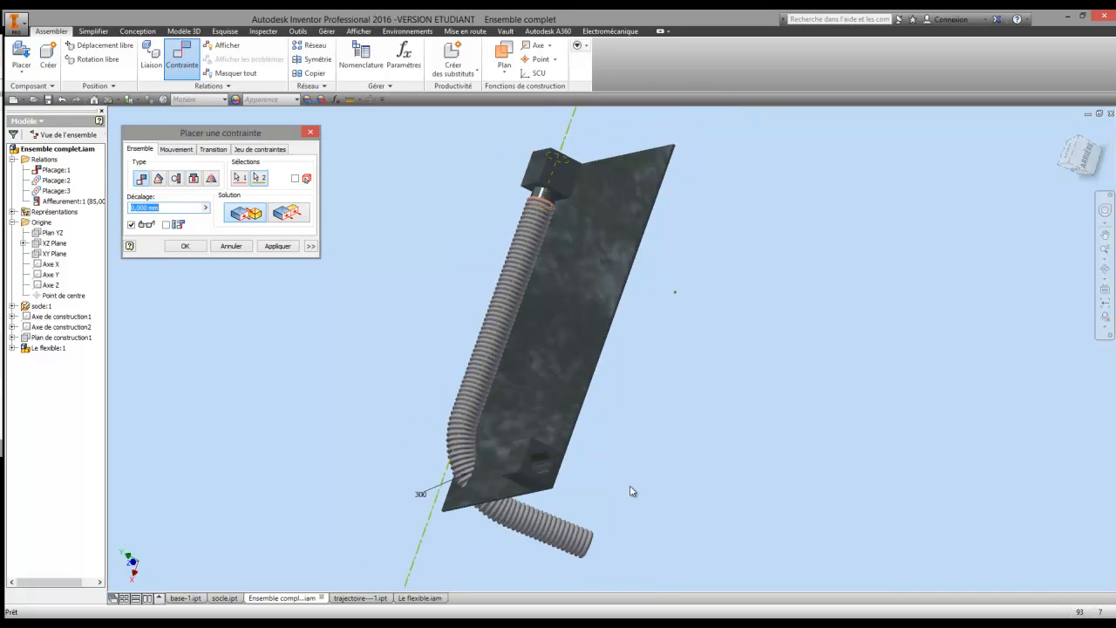
middle_click_drag(610, 379, 569, 316)
left_click(277, 246)
Mate the inside of the hose's other end to the axis of the opposite base sleeve with a 0 mm offset.
key("F4")
left_click_drag(657, 326, 612, 376)
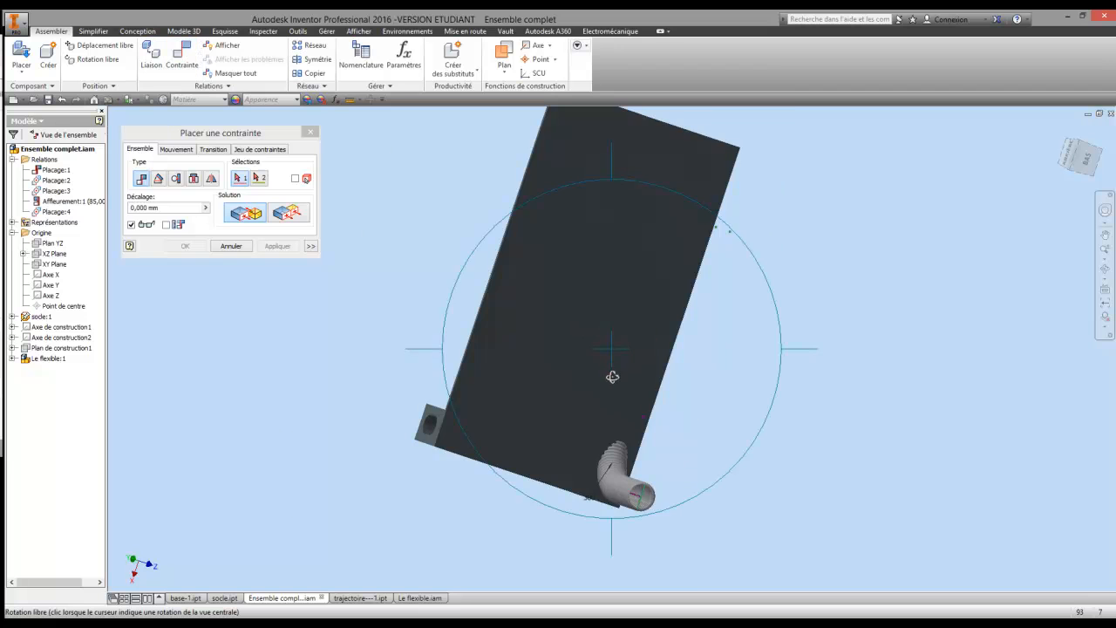
scroll(612, 377, "down", 3)
right_click(600, 379)
left_click(519, 383)
middle_click_drag(518, 384, 504, 338)
scroll(594, 390, "down", 3)
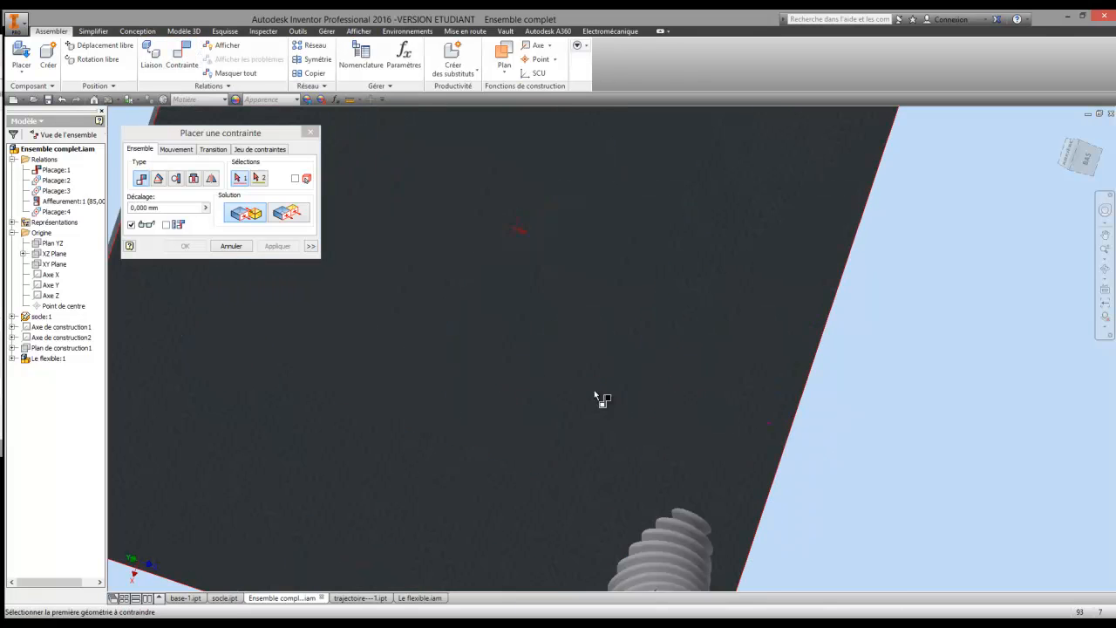
scroll(585, 256, "up", 5)
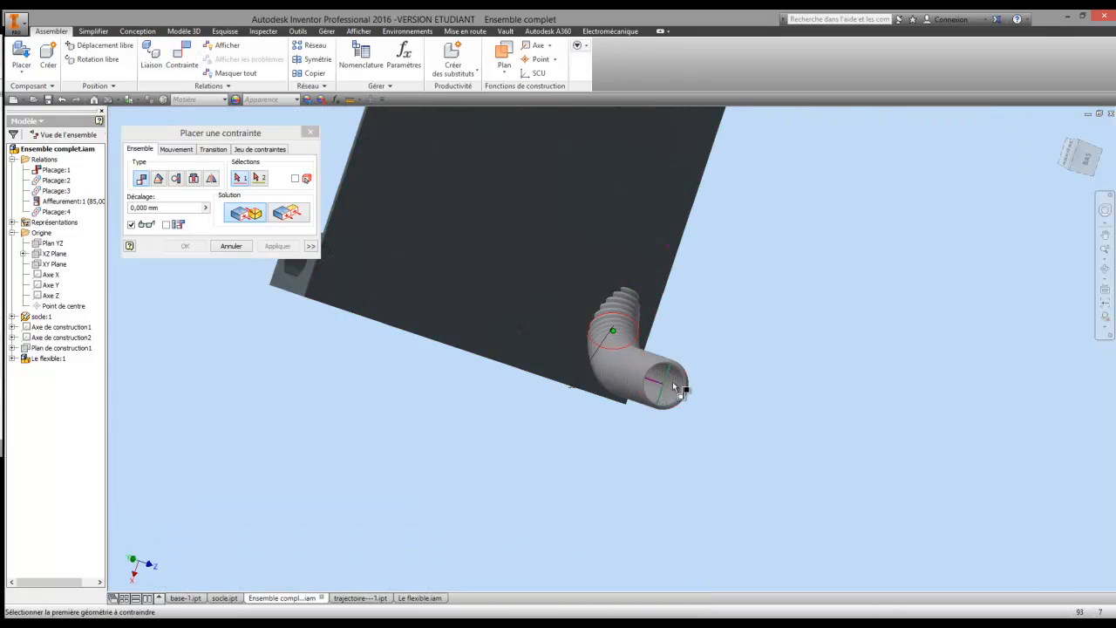
scroll(676, 384, "down", 4)
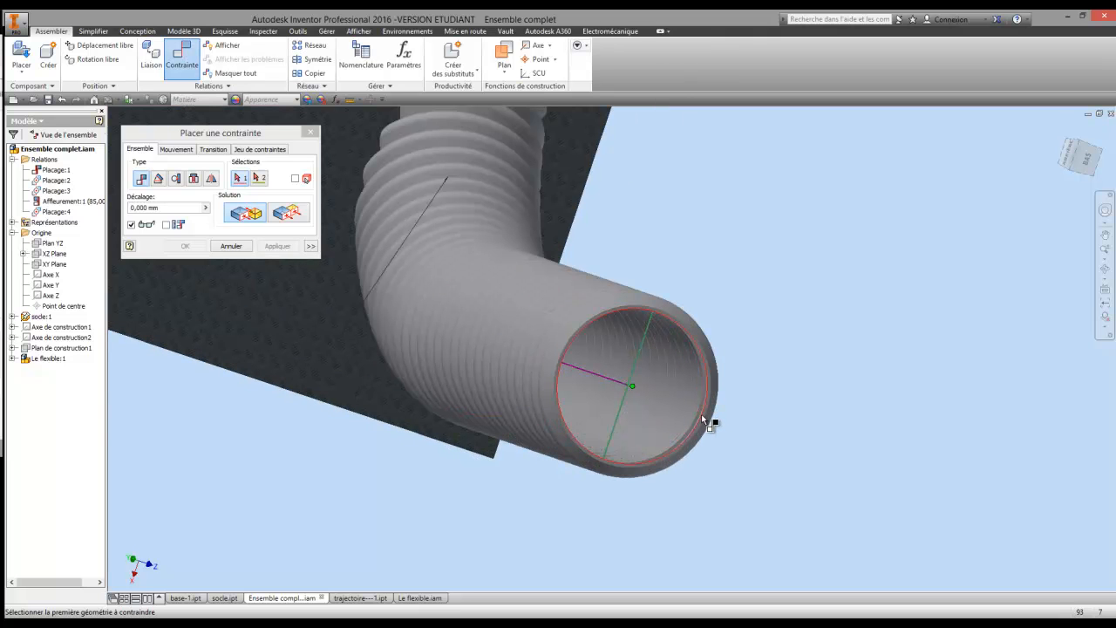
scroll(707, 427, "down", 3)
scroll(701, 397, "down", 2)
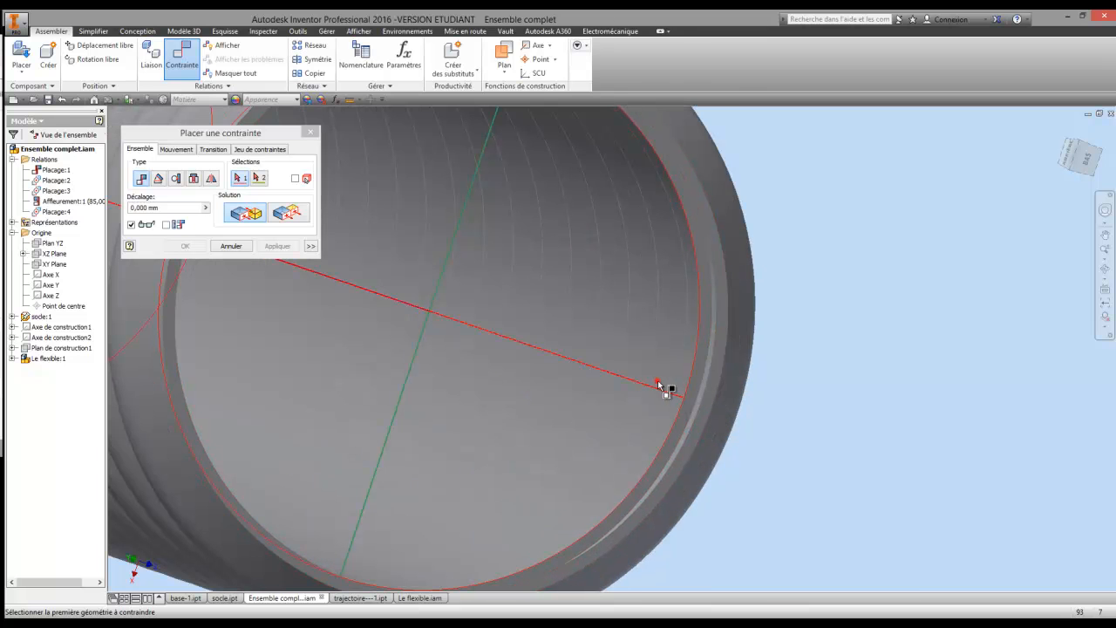
left_click(661, 384)
scroll(689, 381, "up", 4)
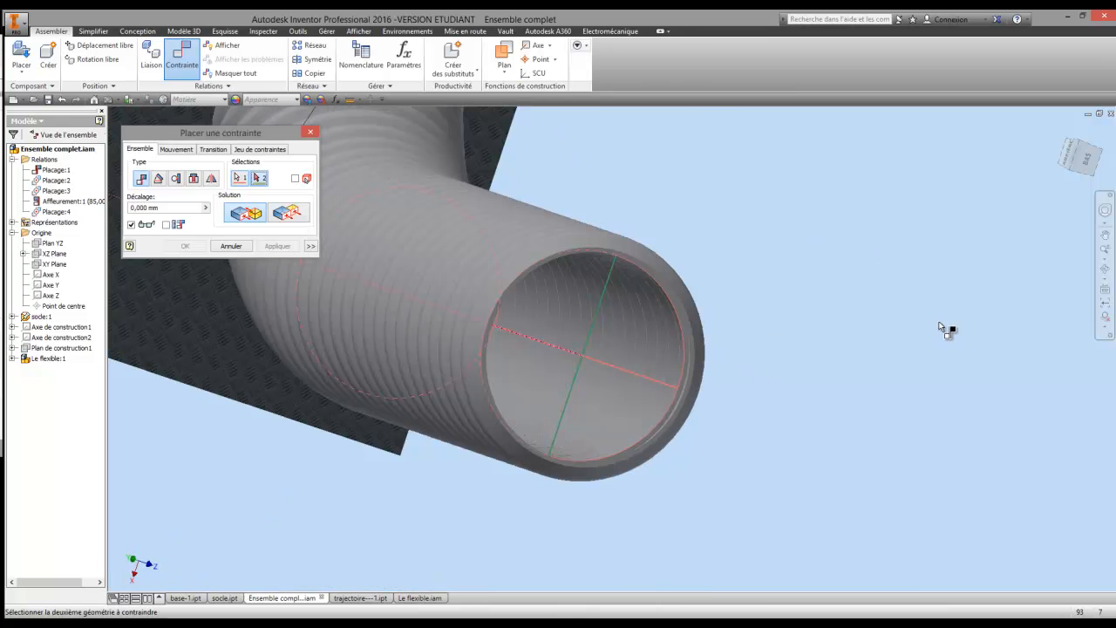
left_click(1105, 268)
left_click_drag(723, 319, 590, 361)
right_click(591, 360)
left_click(523, 361)
left_click(567, 246)
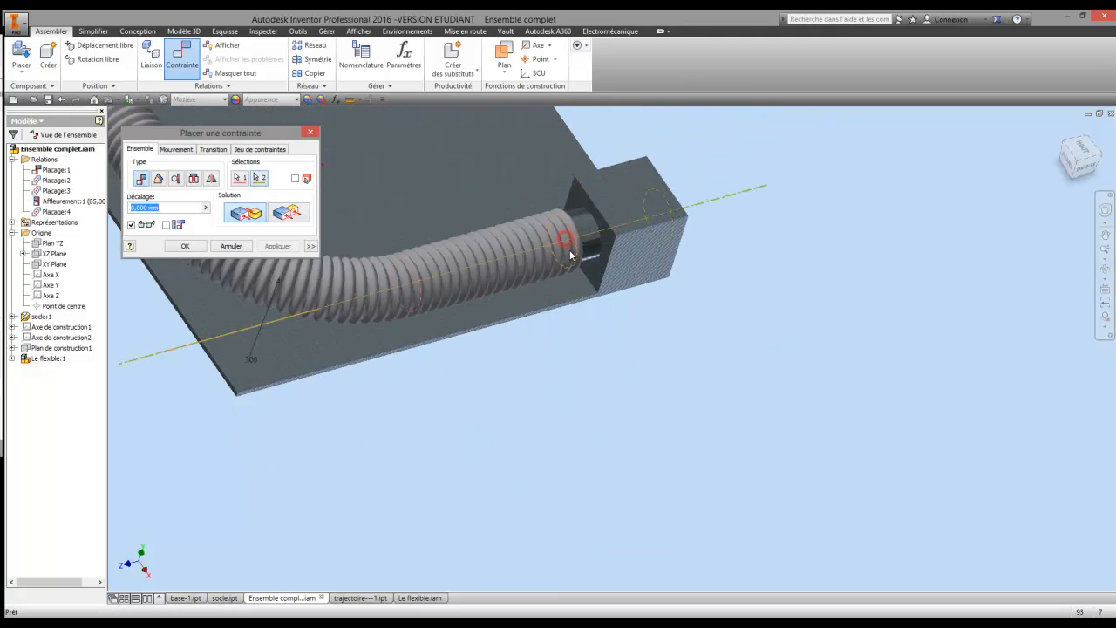
scroll(489, 286, "down", 3)
left_click(185, 247)
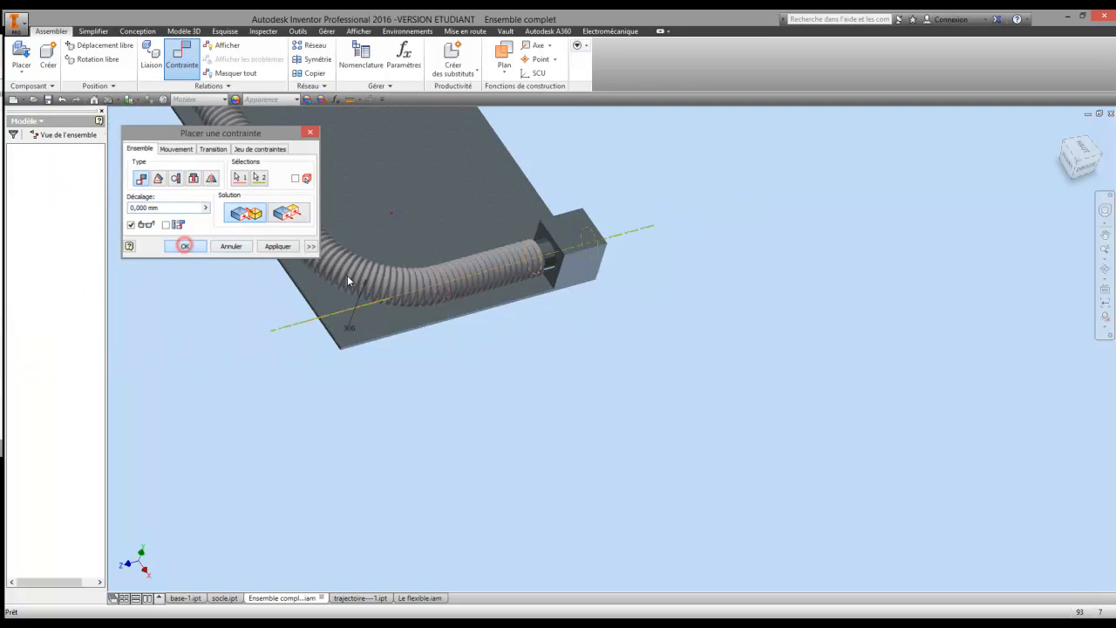
Examine the fit of the hose between the two base sleeves and over the base plate from several angles.
key("F4")
left_click_drag(559, 358, 611, 324)
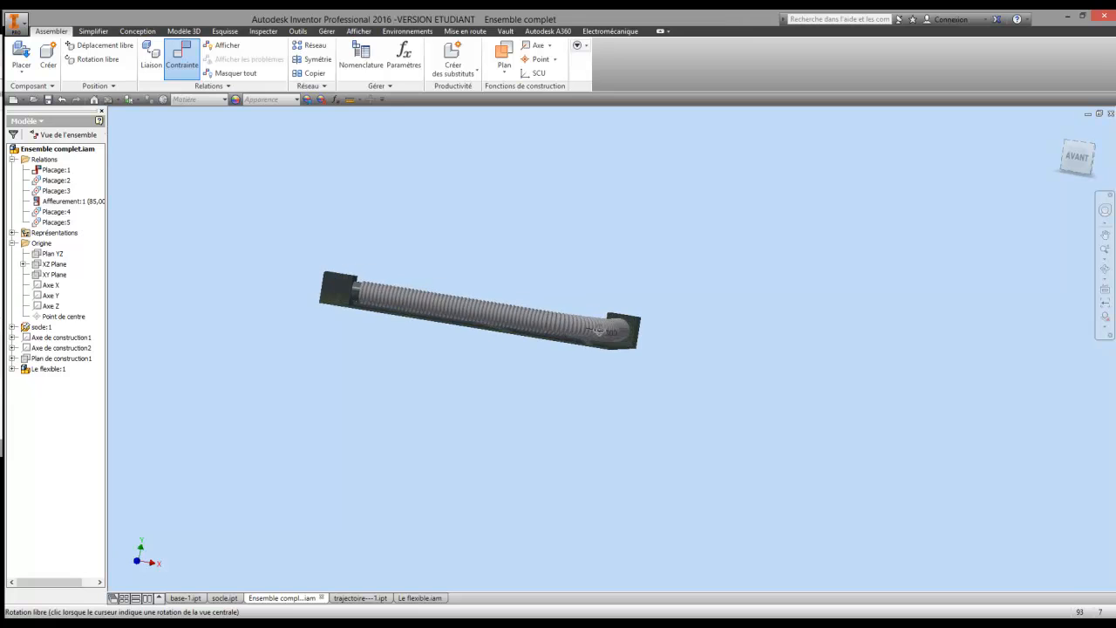
scroll(418, 300, "up", 3)
key("F4")
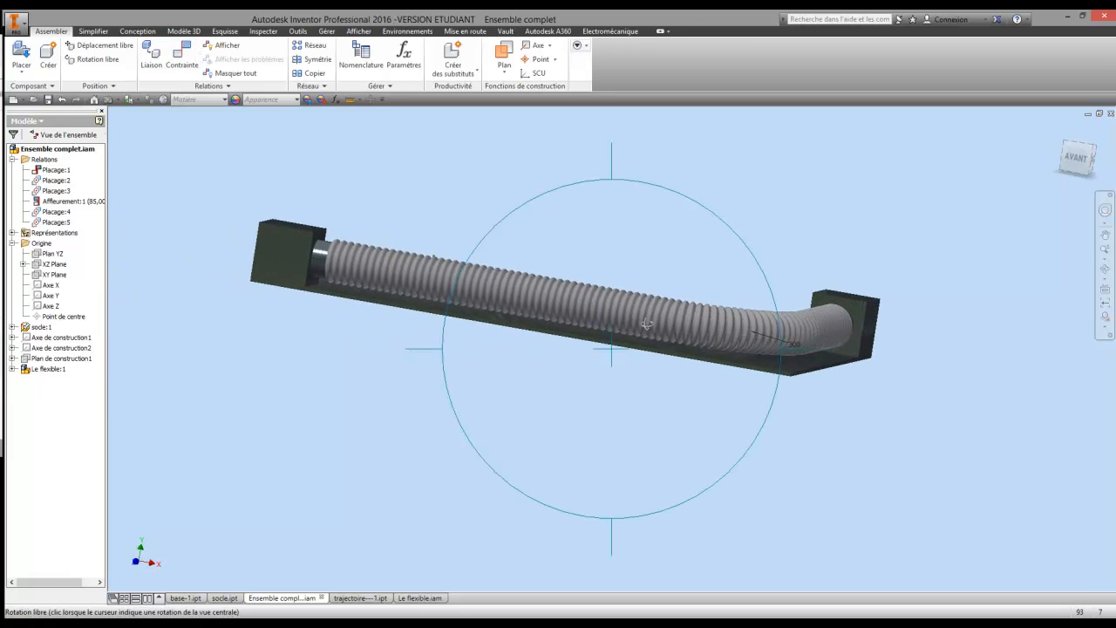
scroll(558, 297, "up", 5)
left_click_drag(698, 320, 600, 338)
scroll(600, 339, "down", 5)
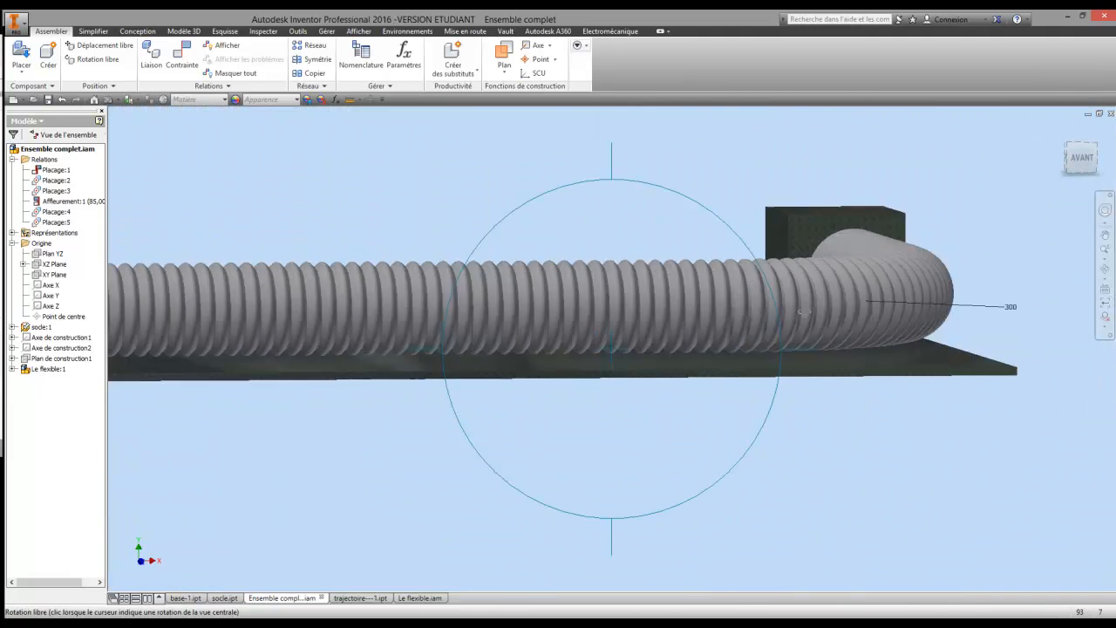
left_click_drag(741, 330, 523, 332)
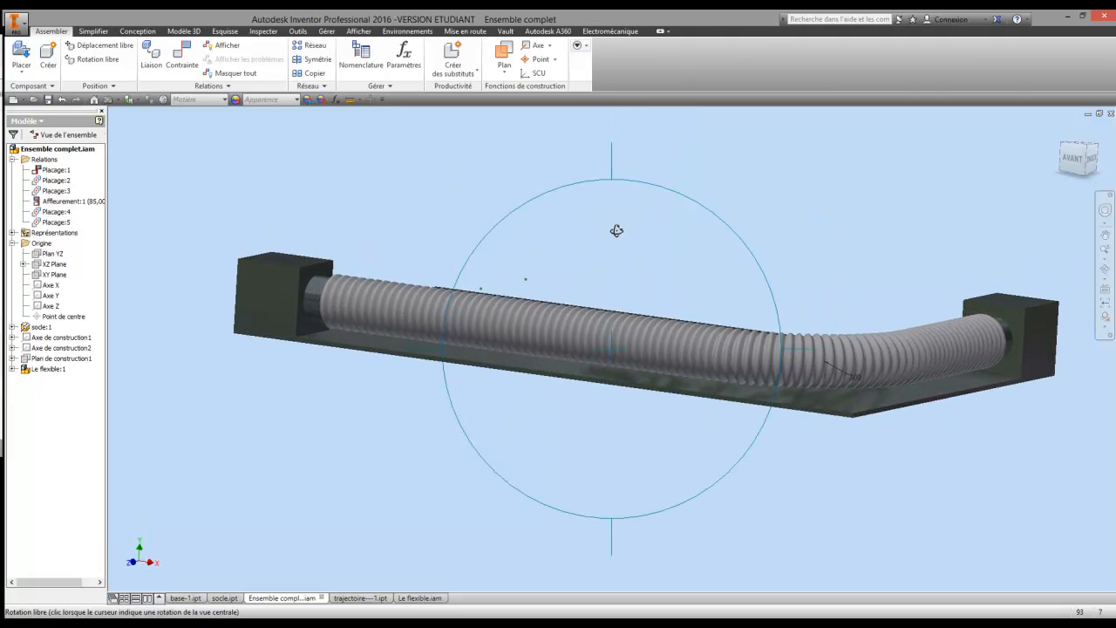
left_click_drag(628, 246, 561, 272)
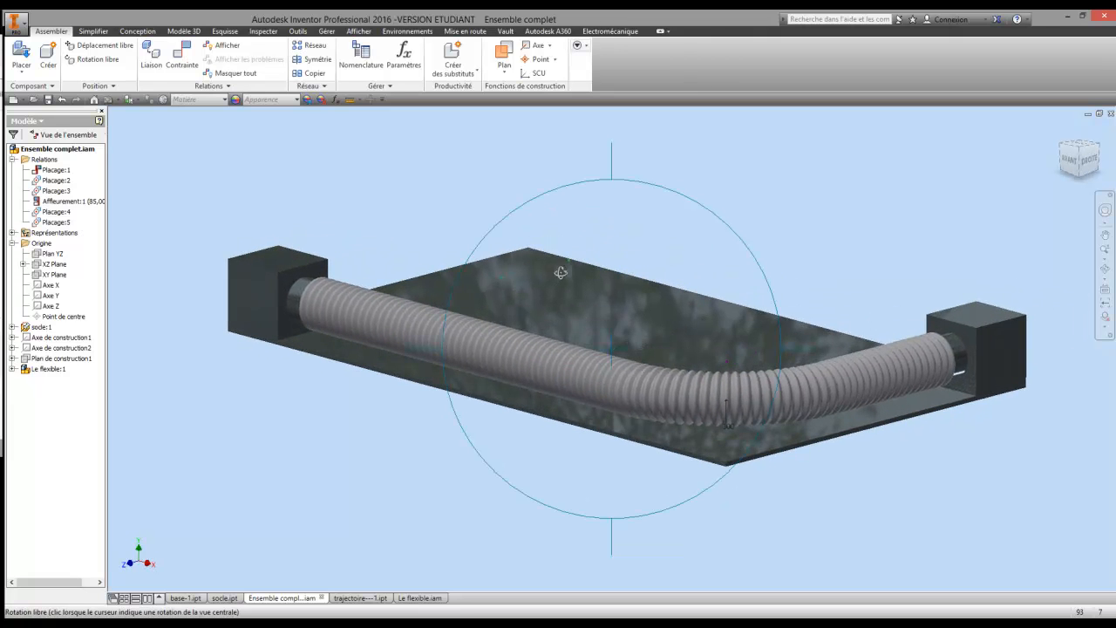